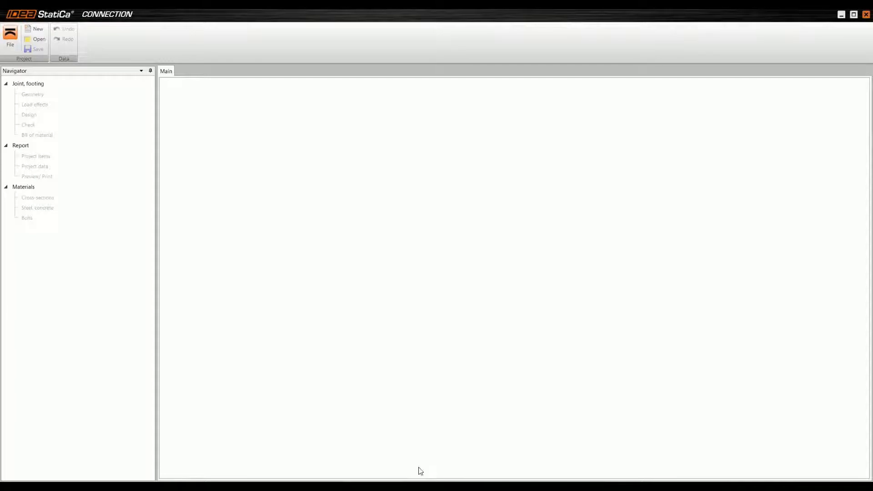
# Step: Switch to XnView to examine the reference picture SHS welded.png of the target joint, and return to IDEA StatiCa Connection
pyautogui.moveTo(407, 479)
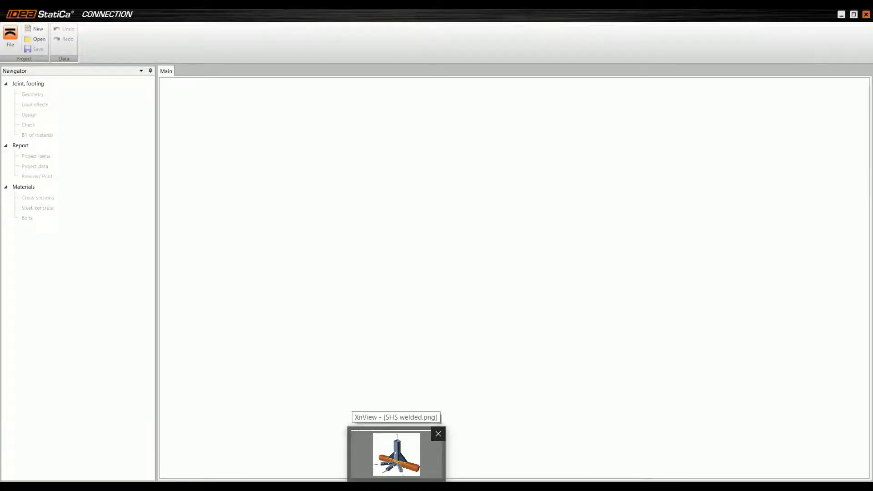
pyautogui.click(397, 455)
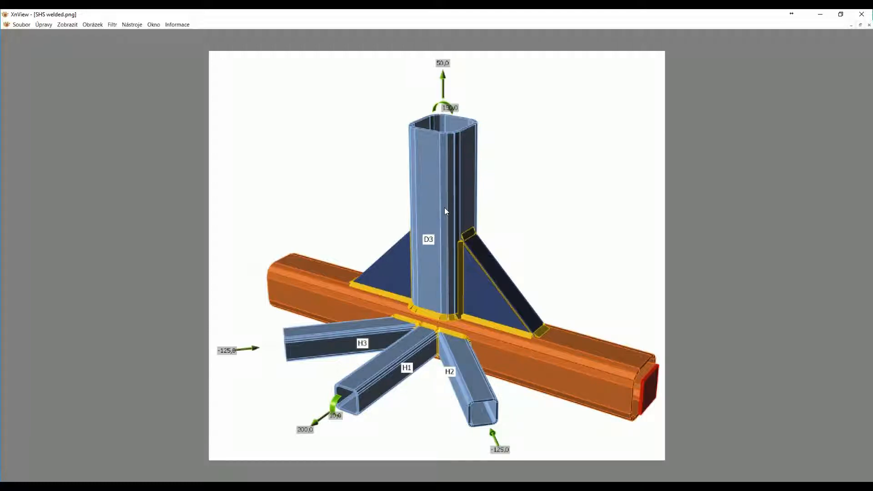
pyautogui.click(819, 19)
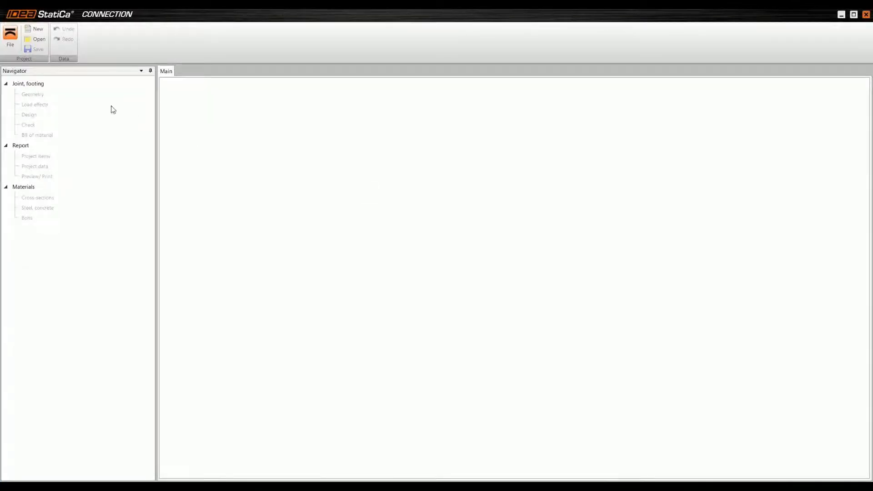
# Step: Create a new project with a 3D frame joint, using the topology with a continuous chord, three diagonals and three horizontal members
pyautogui.click(40, 30)
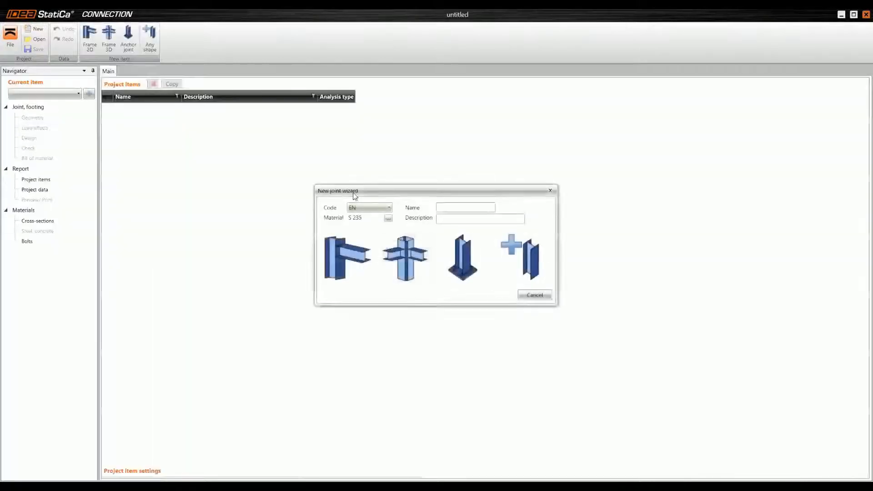
pyautogui.click(405, 247)
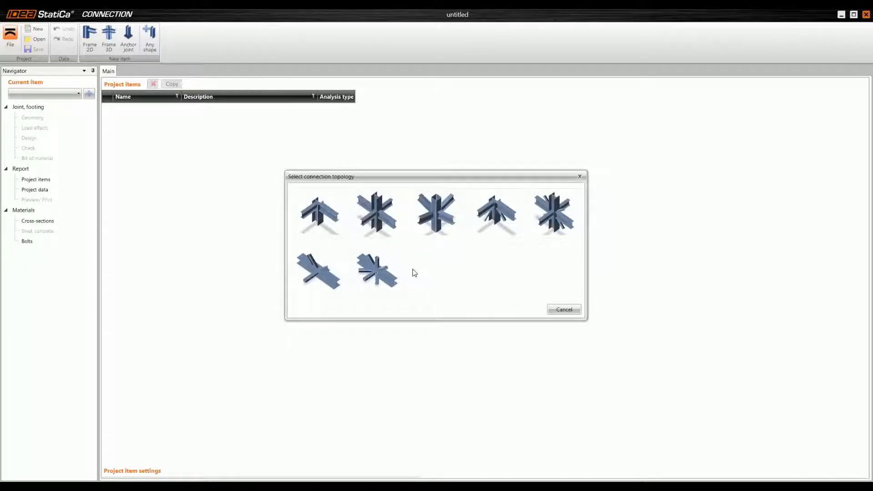
pyautogui.click(386, 270)
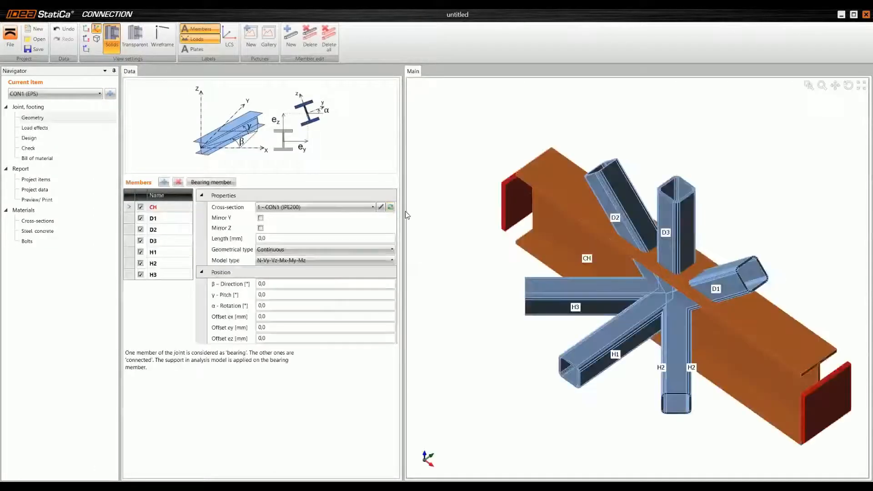
# Step: Delete the two inclined diagonal members D1 and D2 from the joint
pyautogui.scroll(-3, 549, 289)
pyautogui.moveTo(622, 339)
pyautogui.mouseDown(button='middle')
pyautogui.moveTo(637, 335)
pyautogui.moveTo(624, 314)
pyautogui.moveTo(621, 322)
pyautogui.mouseUp(button='middle')
pyautogui.scroll(5, 622, 323)
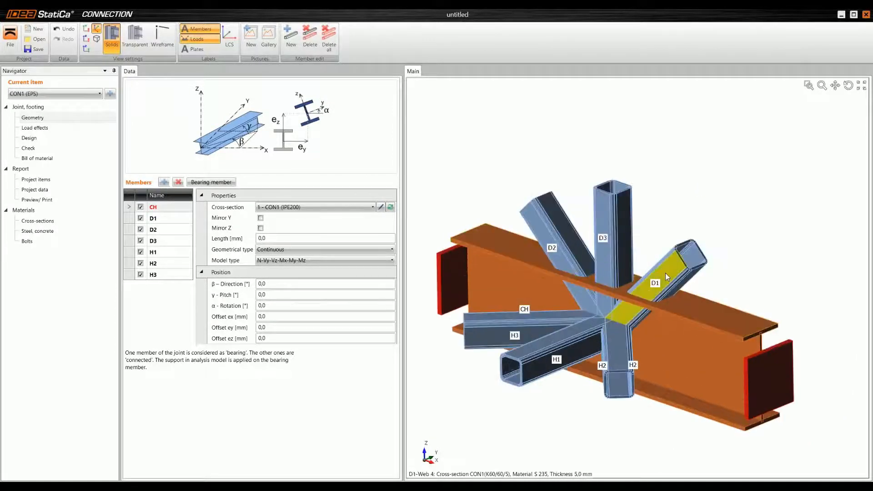
pyautogui.click(675, 268)
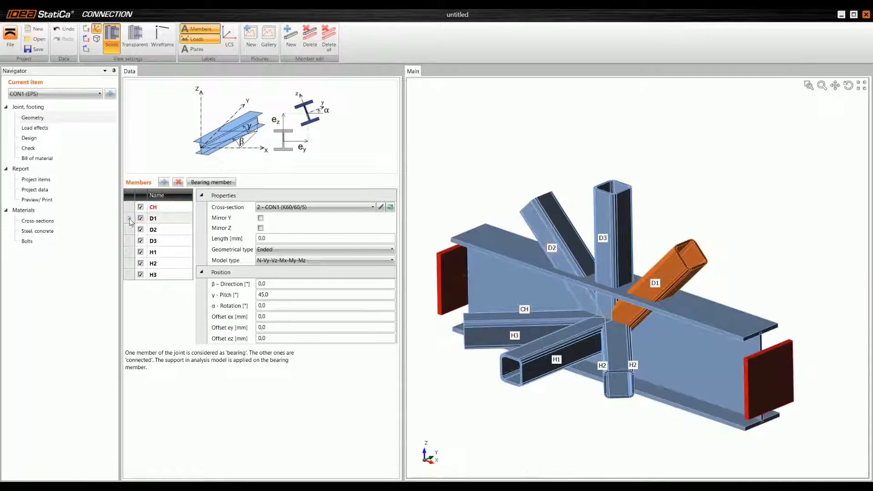
pyautogui.click(177, 182)
pyautogui.click(177, 183)
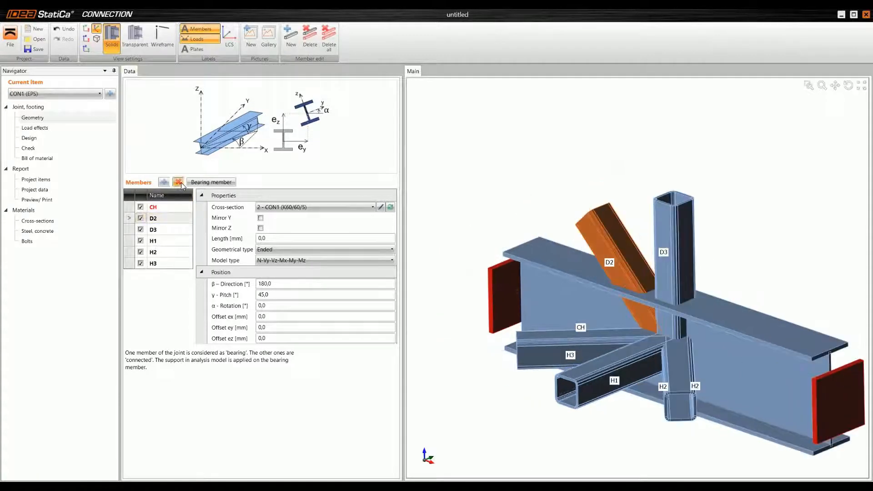
# Step: Assign the rolled square hollow section RQ200/200/12.5 to the chord member CH
pyautogui.scroll(-3, 609, 269)
pyautogui.moveTo(615, 270); pyautogui.dragTo(624, 283, button='right')
pyautogui.click(152, 208)
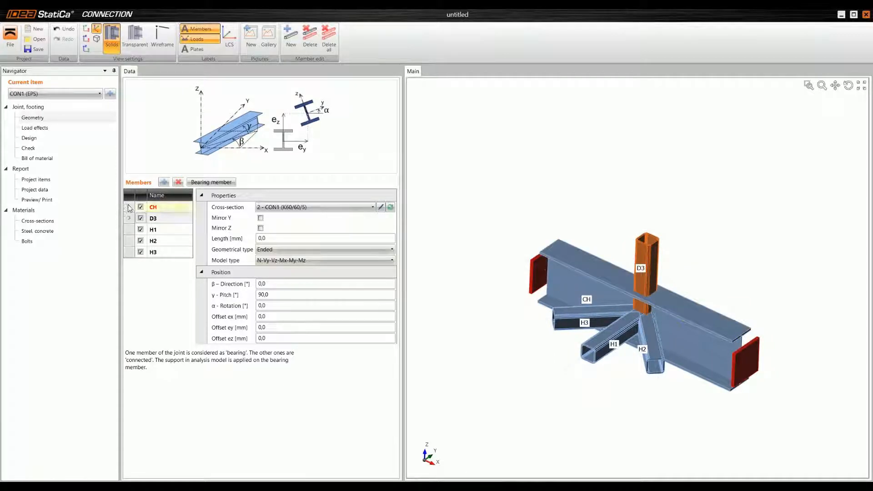
pyautogui.click(391, 207)
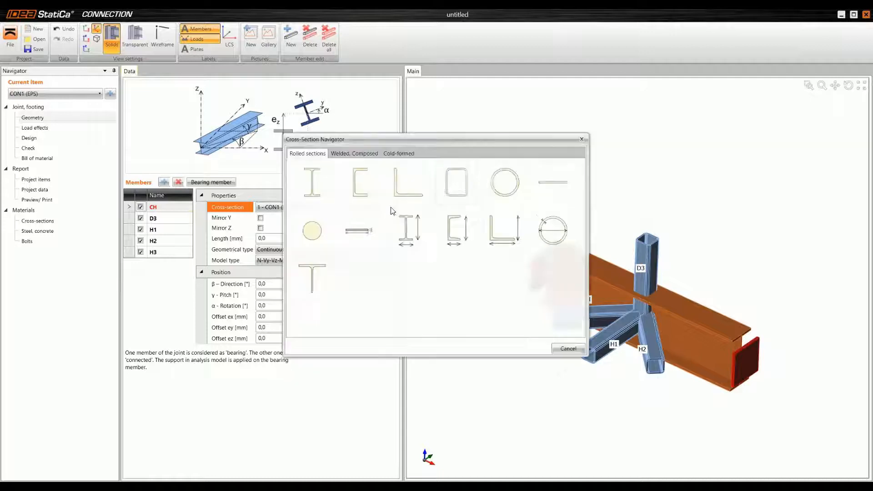
pyautogui.click(457, 182)
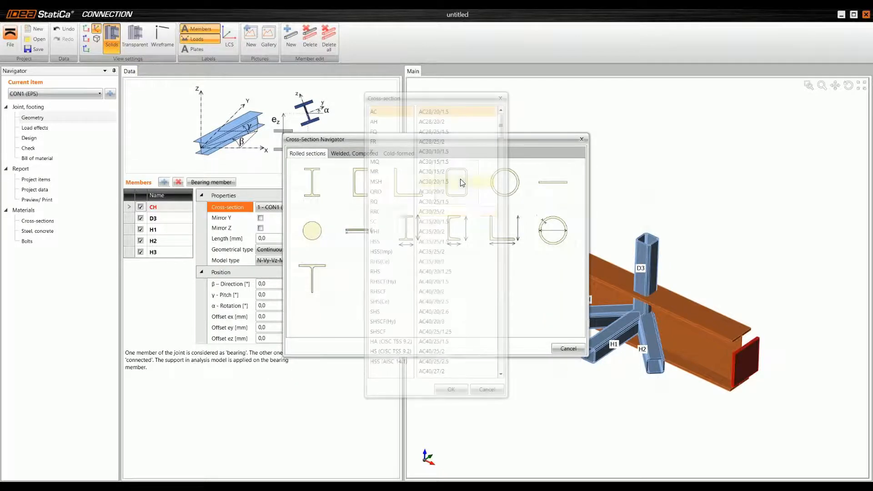
pyautogui.click(383, 203)
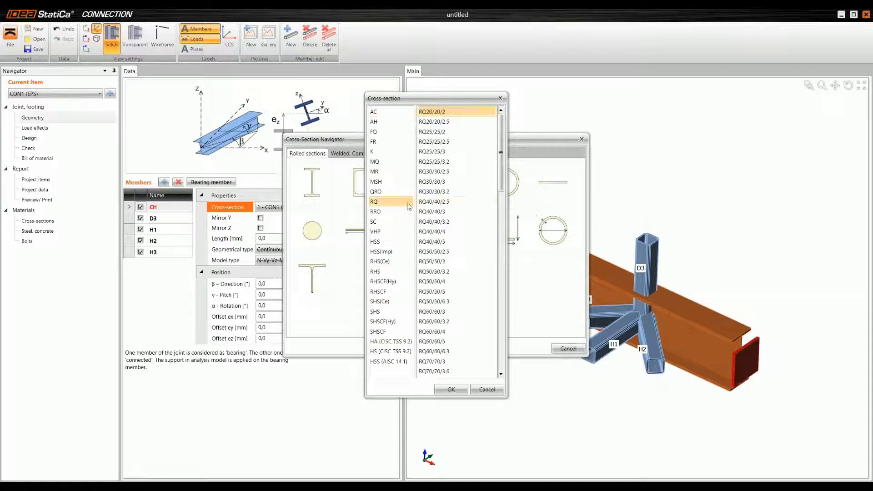
pyautogui.moveTo(500, 151); pyautogui.dragTo(500, 317)
pyautogui.click(466, 266)
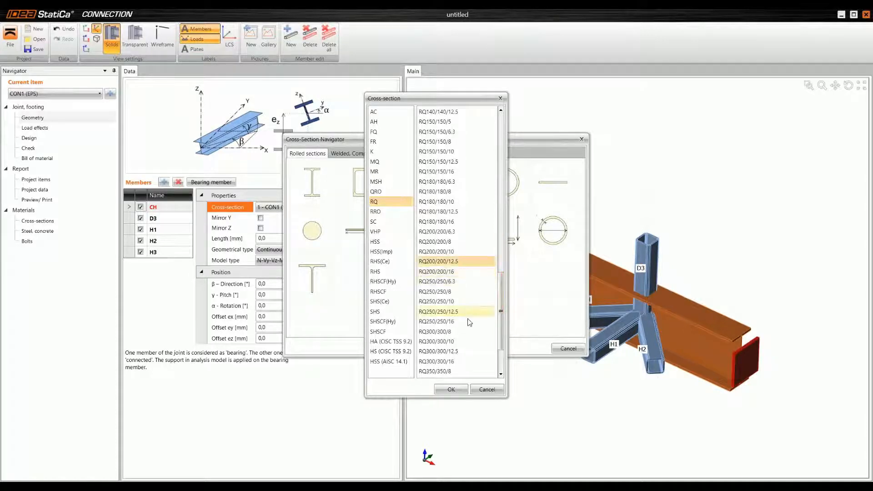
pyautogui.click(451, 390)
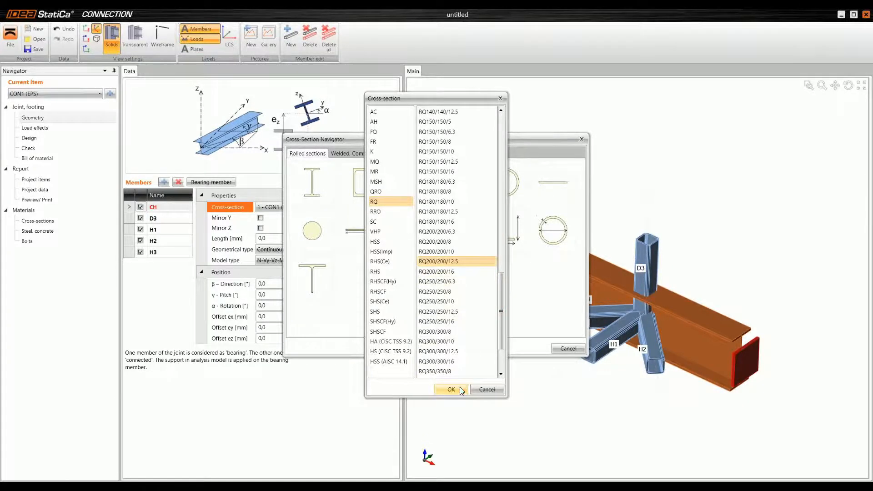
# Step: Set the length of chord member CH to 1600 mm
pyautogui.click(293, 239)
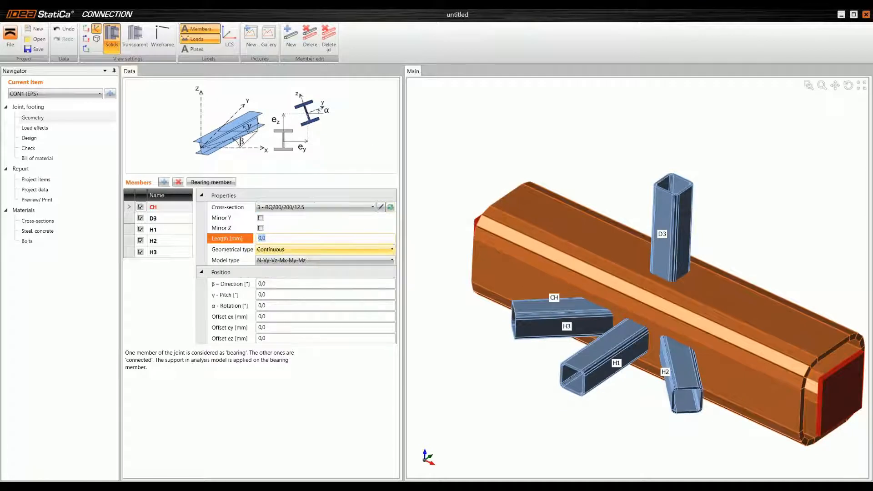
pyautogui.write('1600')
pyautogui.press('Tab')
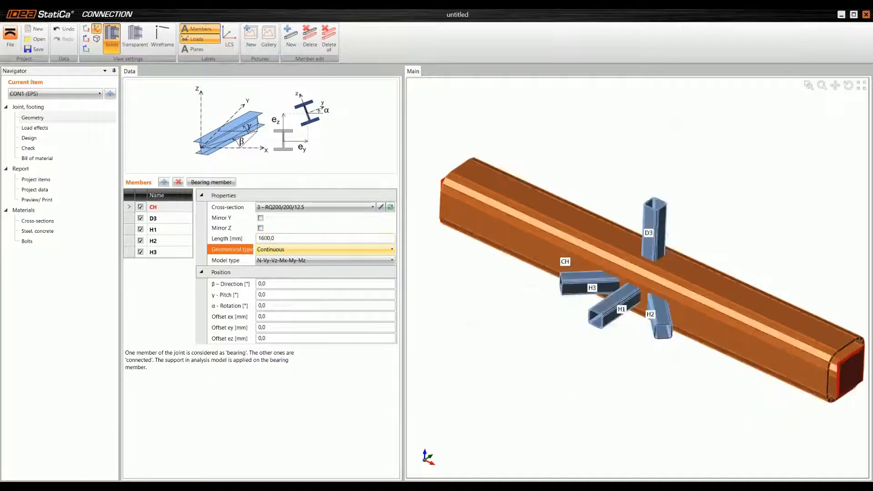
# Step: Give the vertical member D3 the existing RQ200/200/12.5 cross-section and a length of 800 mm
pyautogui.scroll(-3, 593, 244)
pyautogui.moveTo(629, 249); pyautogui.dragTo(651, 237, button='right')
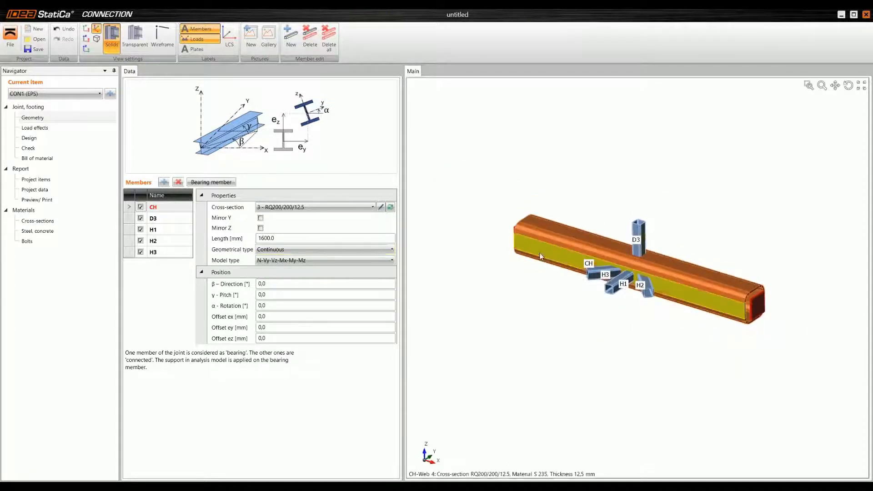
pyautogui.click(131, 216)
pyautogui.click(295, 207)
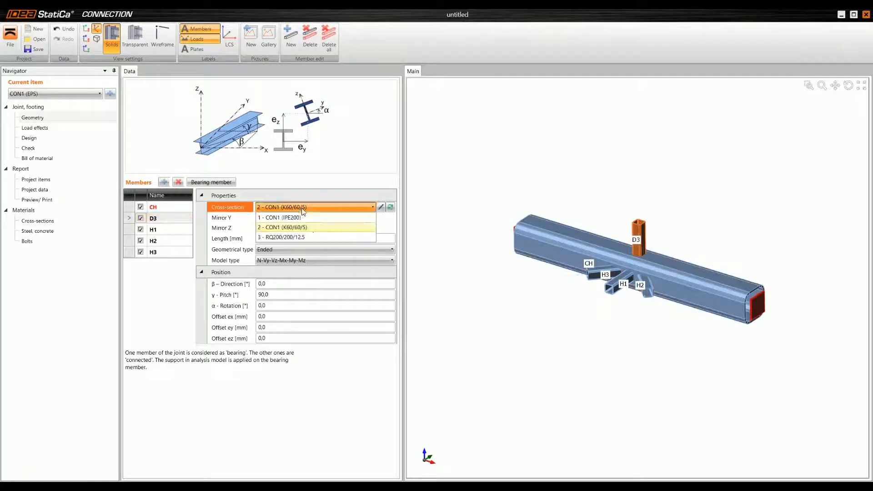
pyautogui.click(303, 238)
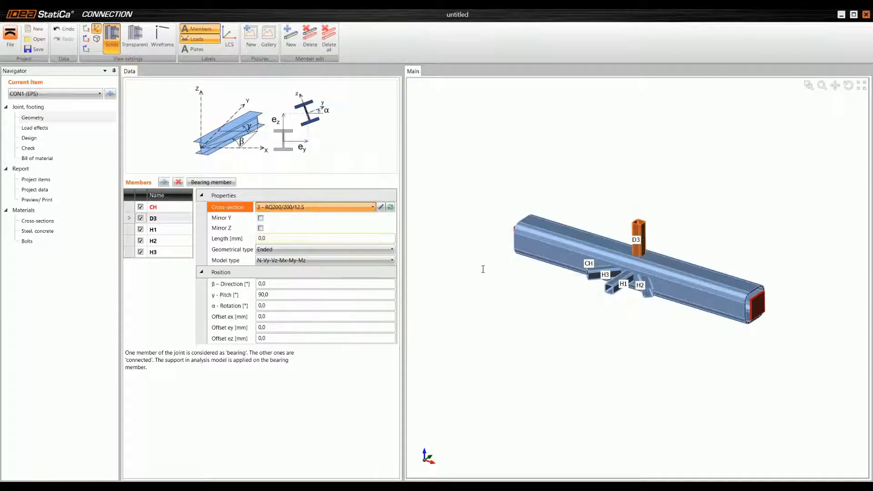
pyautogui.click(297, 238)
pyautogui.write('8')
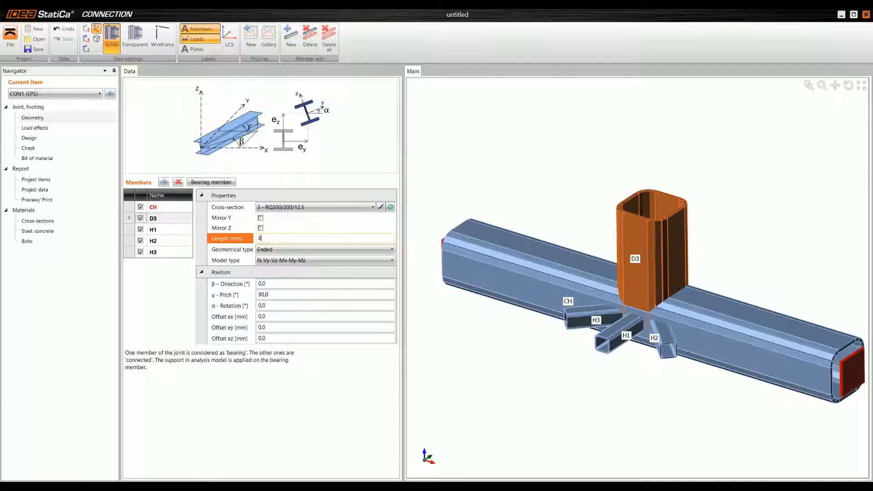
pyautogui.write('00')
pyautogui.press('Tab')
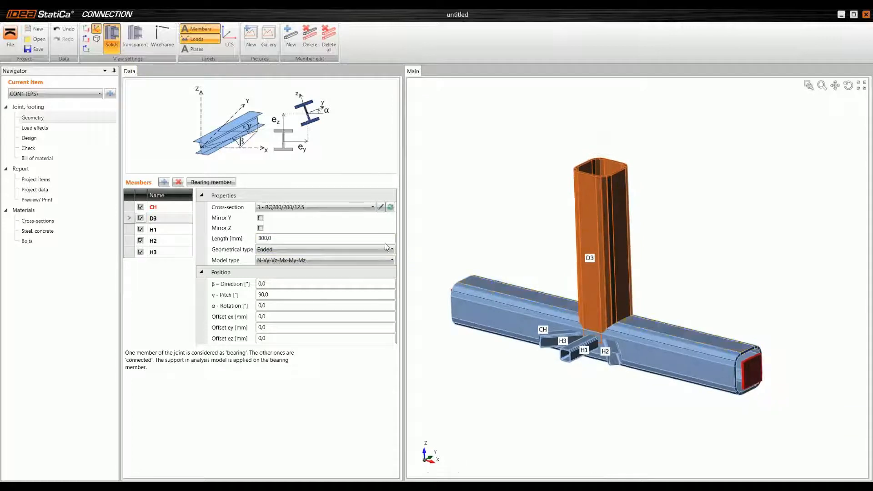
# Step: Assign the rolled hollow section QRO100X8 to member H1 and set its length to 600 mm
pyautogui.click(128, 229)
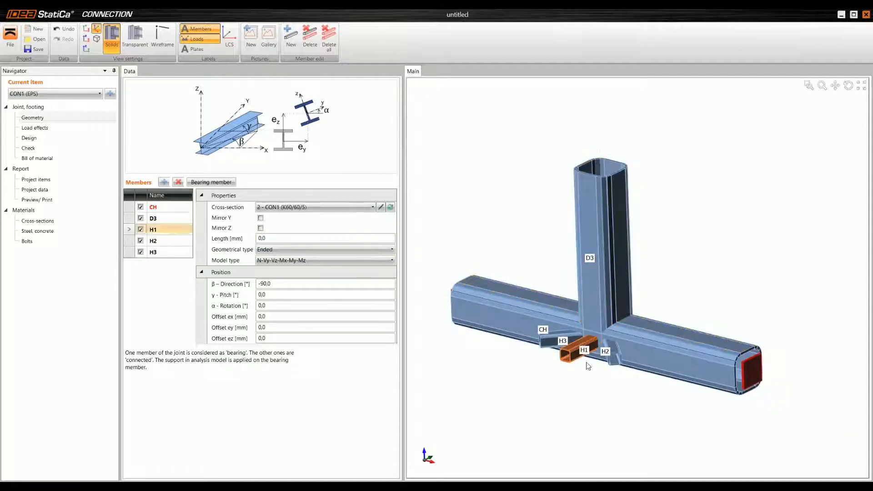
pyautogui.scroll(3, 588, 358)
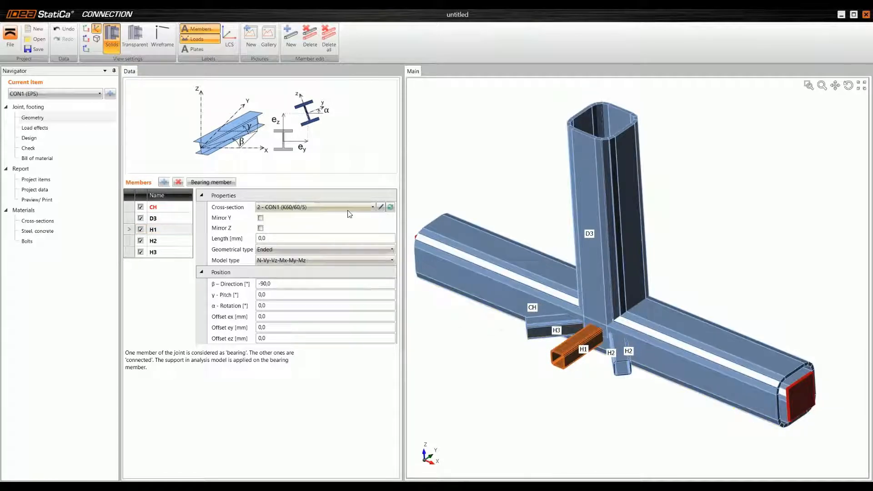
pyautogui.click(391, 207)
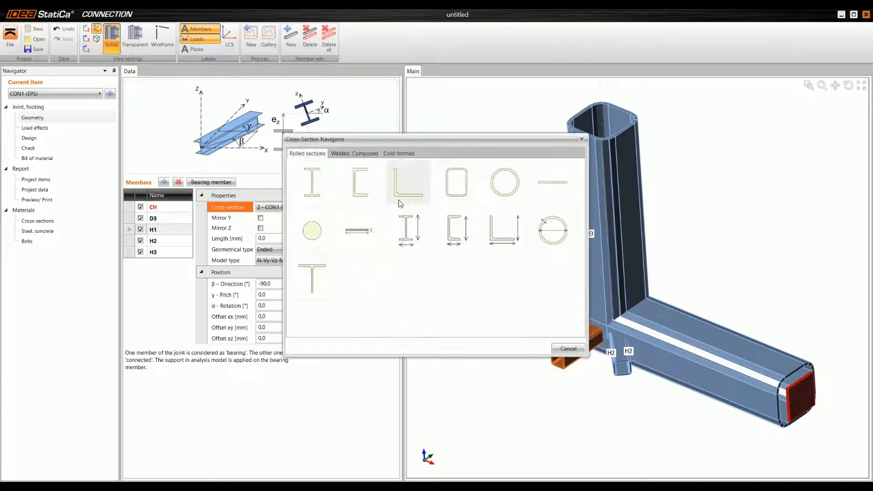
pyautogui.click(457, 182)
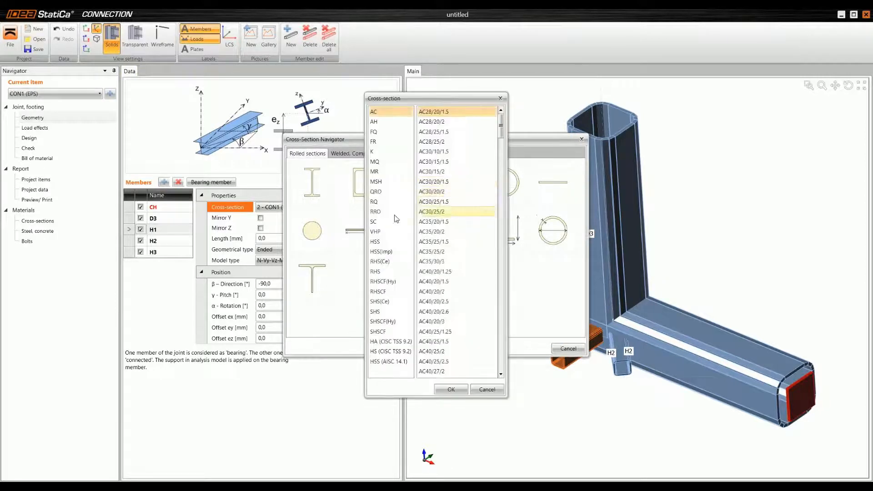
pyautogui.click(390, 191)
pyautogui.moveTo(502, 126); pyautogui.dragTo(511, 220)
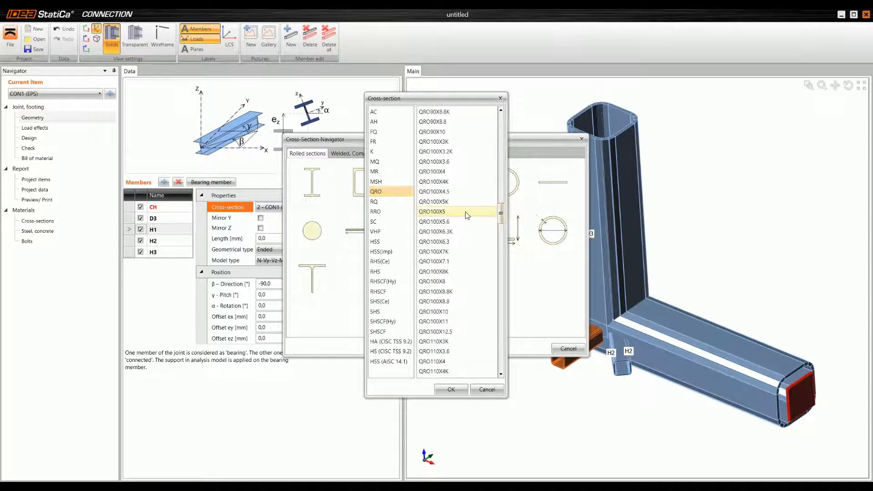
pyautogui.click(452, 282)
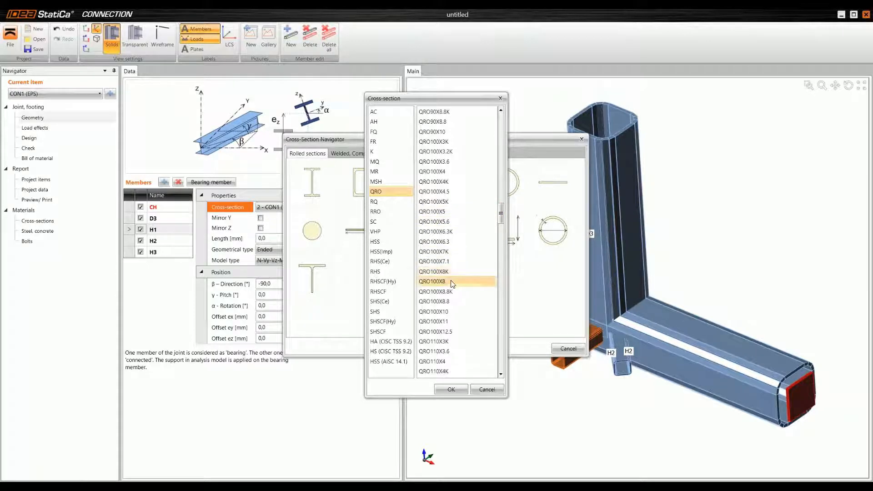
pyautogui.click(451, 389)
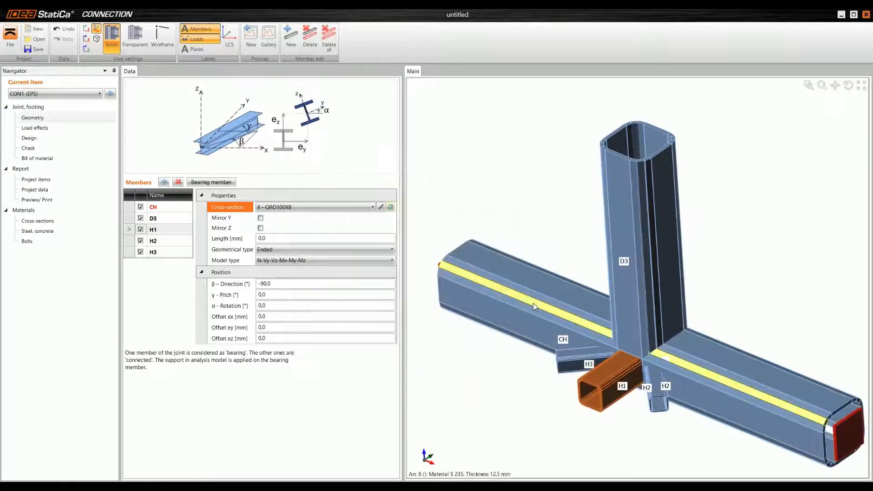
pyautogui.click(268, 238)
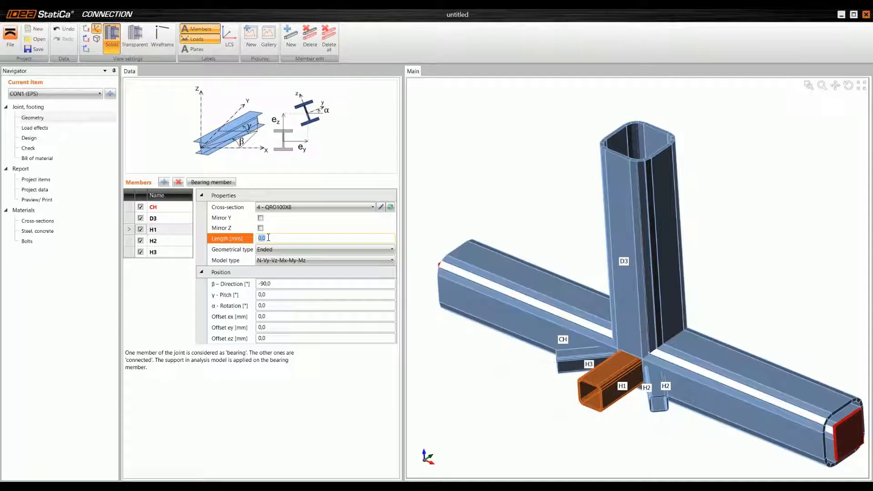
pyautogui.press('Tab')
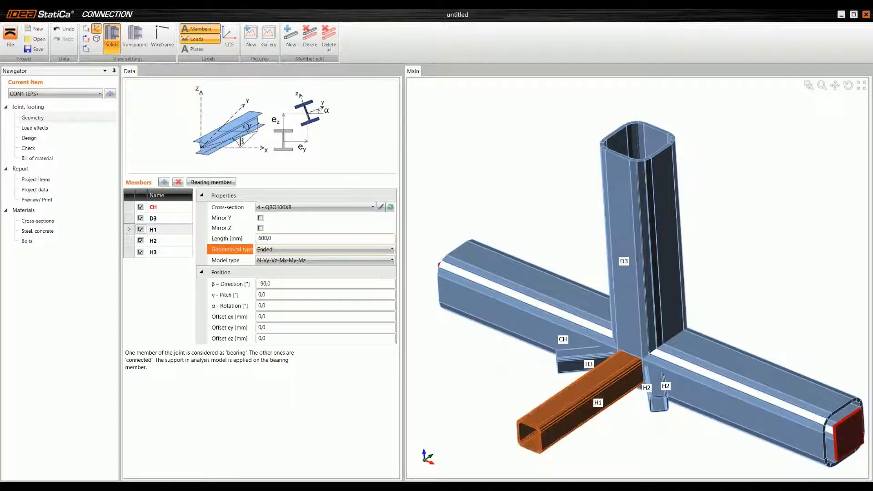
# Step: Give member H2 the existing QRO100X8 cross-section and a length of 600 mm
pyautogui.click(181, 241)
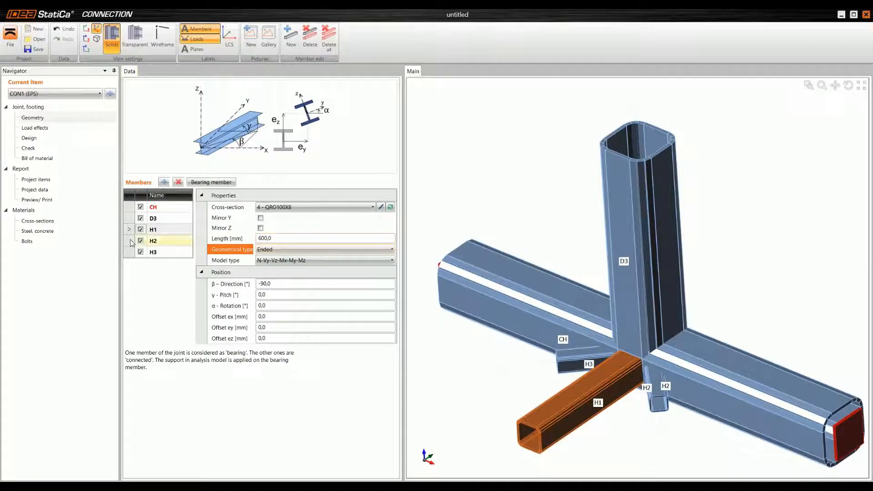
pyautogui.click(320, 207)
pyautogui.click(317, 247)
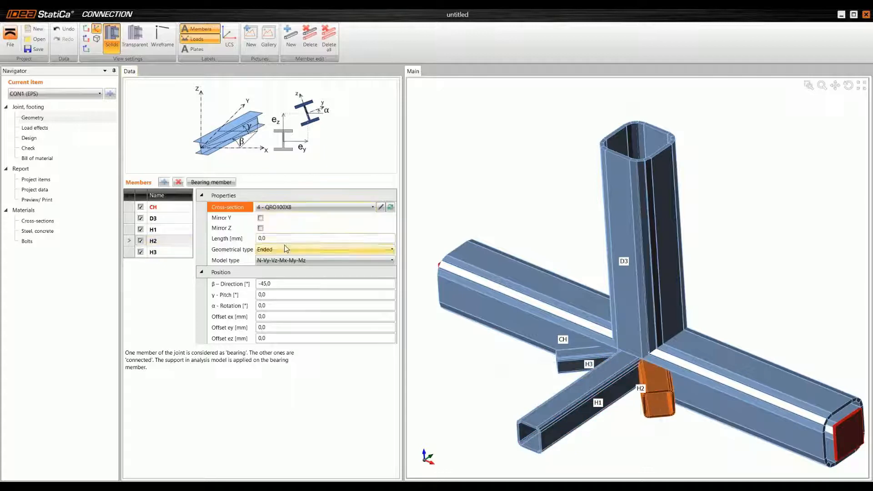
pyautogui.click(234, 237)
pyautogui.write('600')
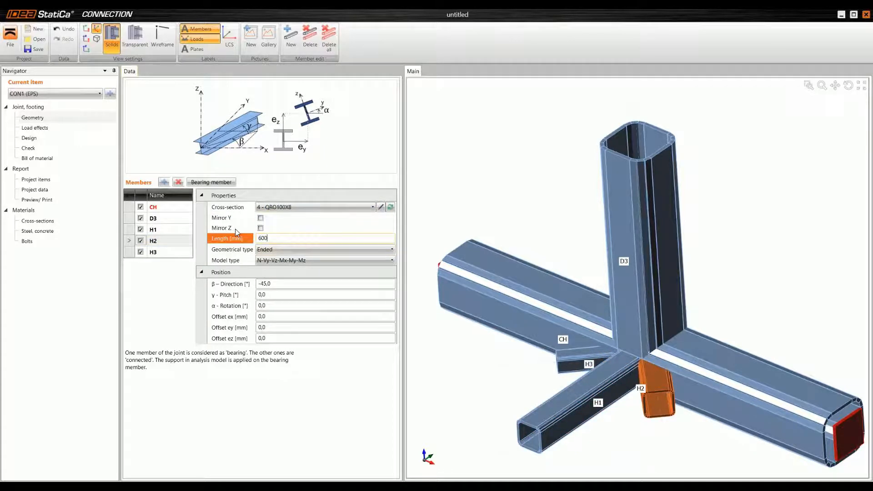
pyautogui.press('Tab')
# Step: Give member H3 the existing QRO100X8 cross-section and a length of 600 mm
pyautogui.click(162, 252)
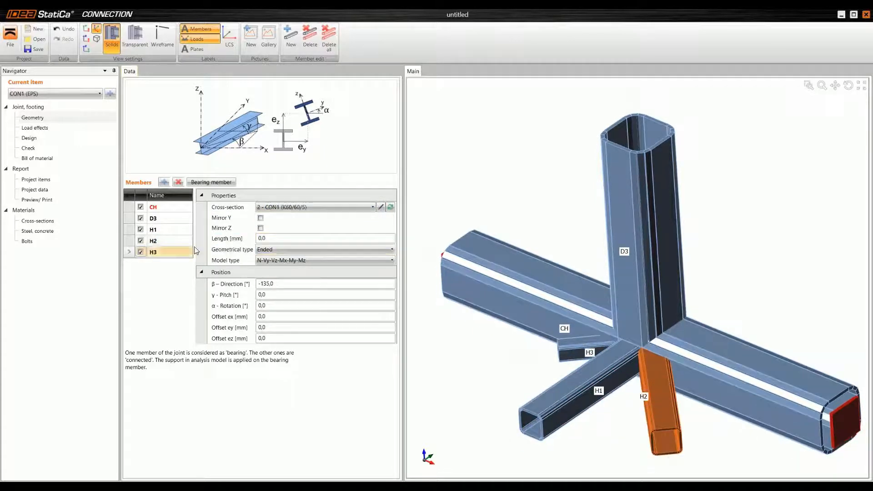
pyautogui.click(304, 207)
pyautogui.click(281, 247)
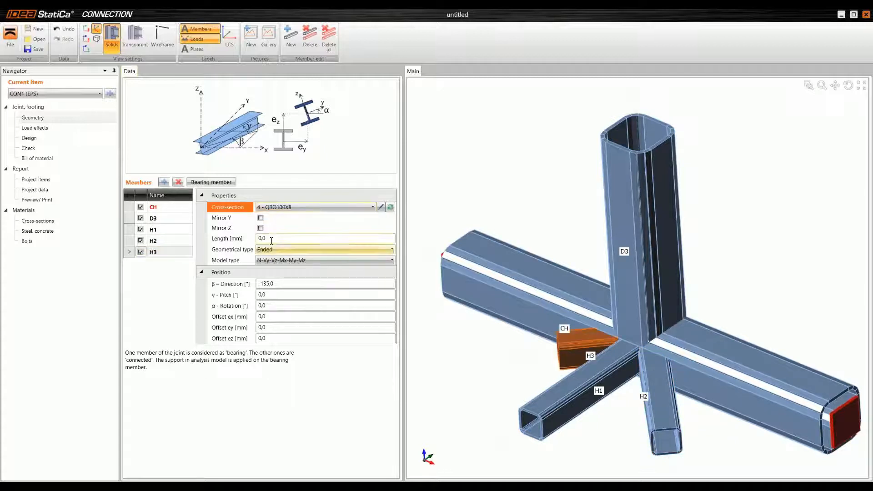
pyautogui.click(270, 239)
pyautogui.press('Tab')
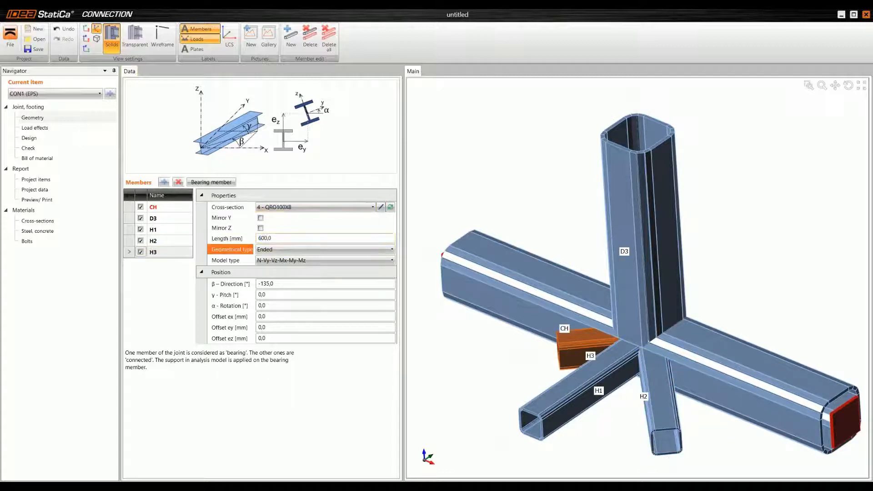
pyautogui.moveTo(450, 264); pyautogui.dragTo(485, 255, button='right')
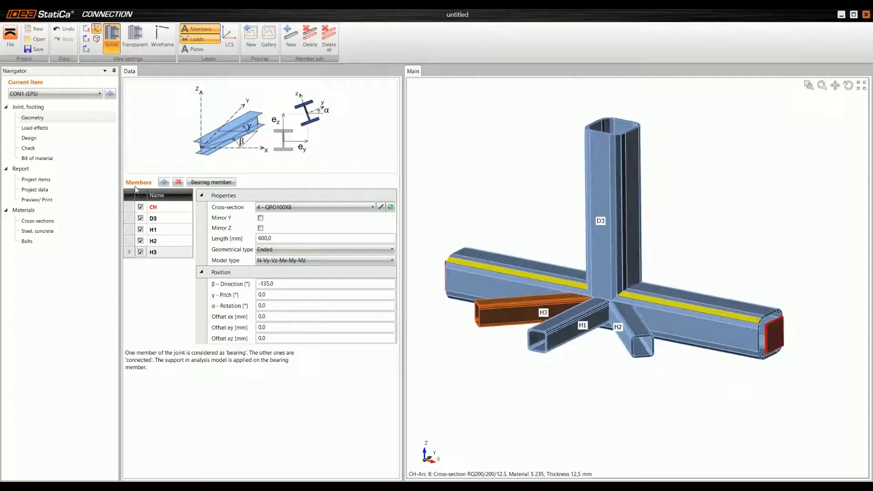
# Step: Open the load effects of the joint
pyautogui.click(56, 129)
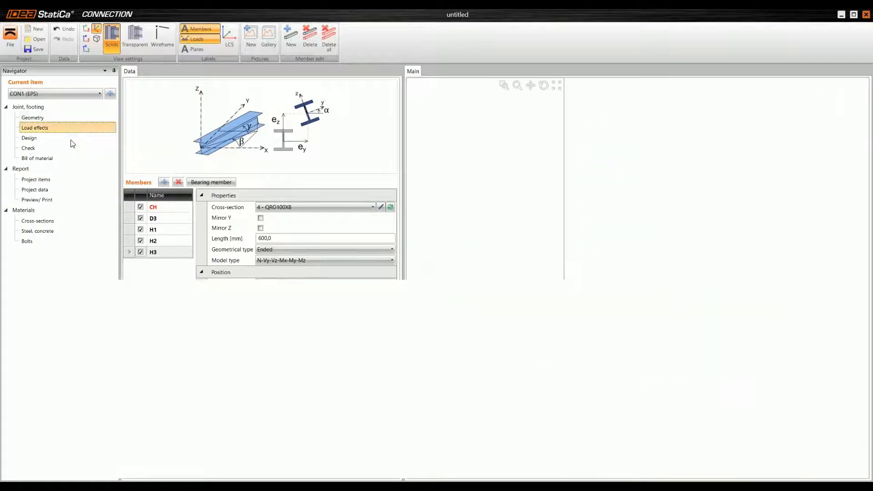
pyautogui.scroll(-2, 463, 201)
pyautogui.moveTo(465, 202); pyautogui.dragTo(472, 202, button='right')
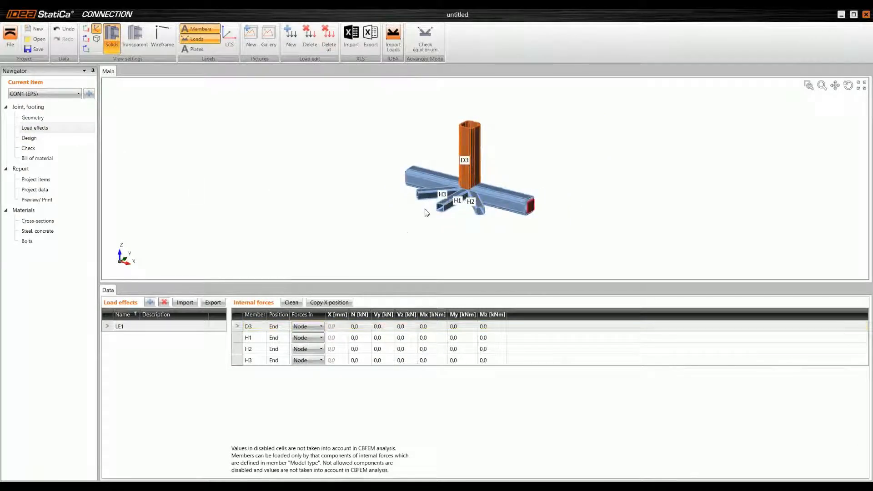
pyautogui.moveTo(476, 197); pyautogui.dragTo(456, 230, button='right')
pyautogui.scroll(2, 456, 230)
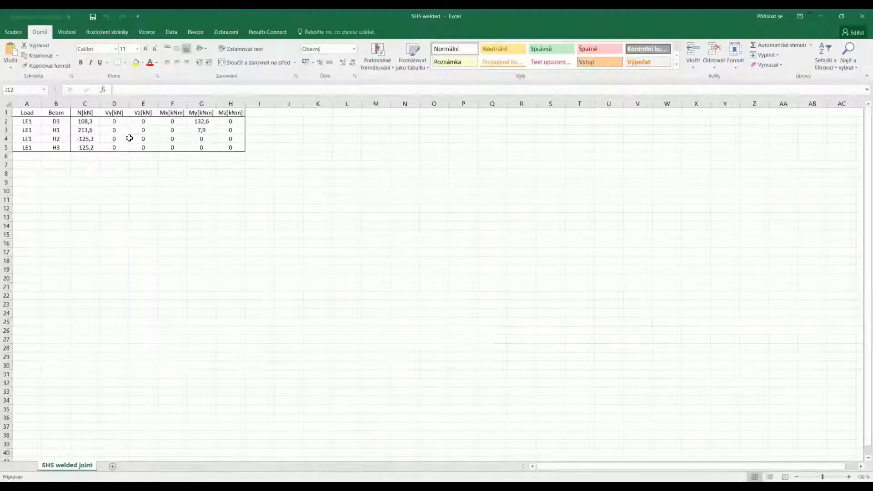
# Step: Copy the internal forces in C2:H5 of the SHS welded Excel sheet and import them as load effects in IDEA StatiCa, replacing the existing loads
pyautogui.moveTo(84, 121); pyautogui.dragTo(223, 146)
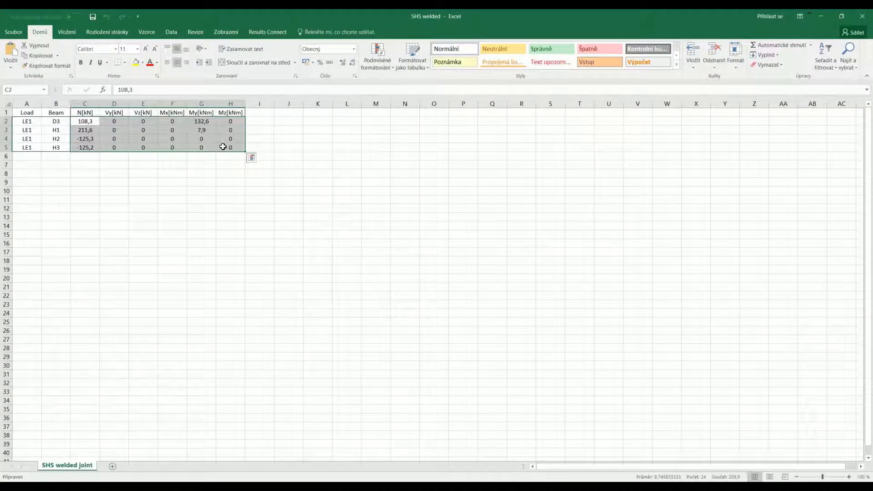
pyautogui.hotkey('ctrl', 'c')
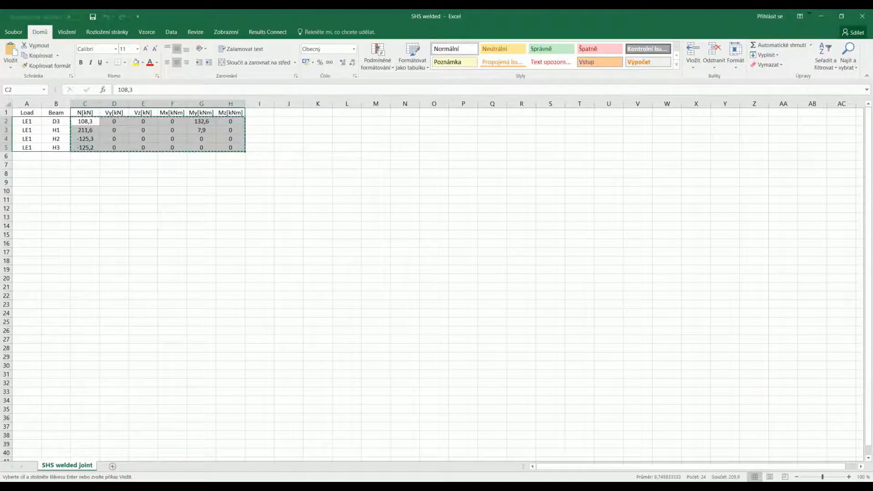
pyautogui.click(292, 486)
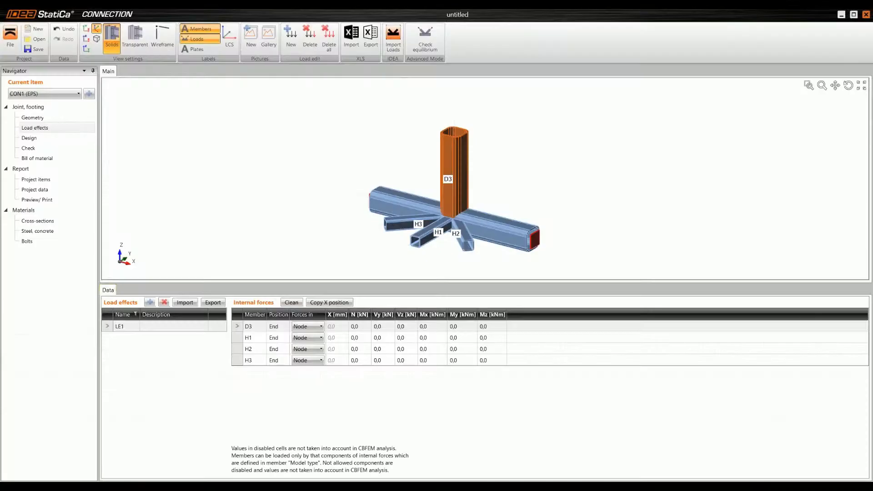
pyautogui.click(184, 303)
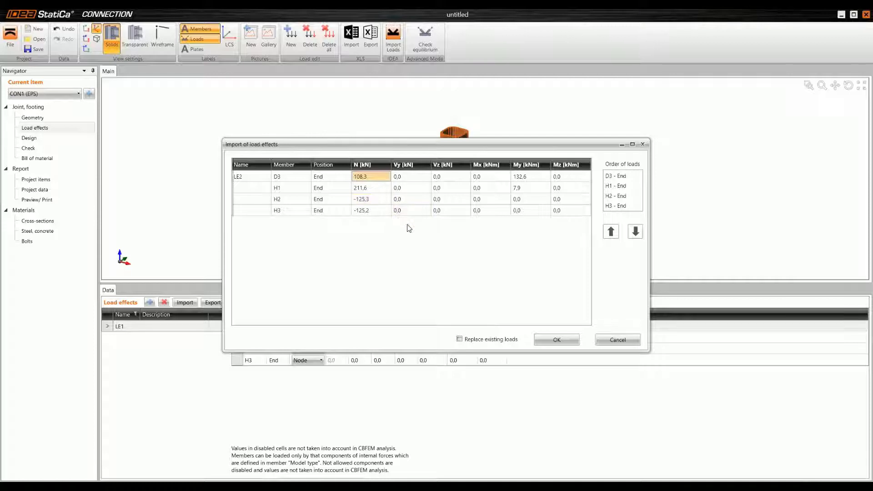
pyautogui.click(490, 340)
pyautogui.click(556, 341)
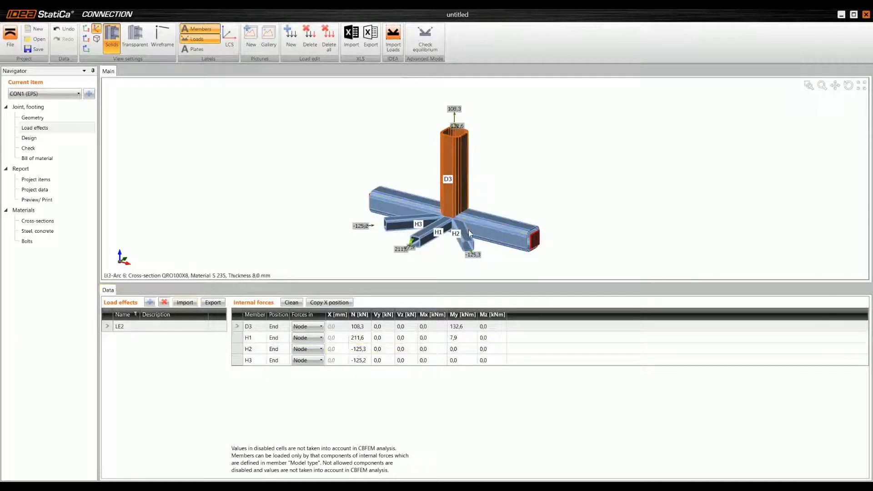
# Step: Examine the direction and placement of the imported loads at the ends of members H1, H2, H3 and D3
pyautogui.scroll(5, 464, 245)
pyautogui.scroll(2, 324, 257)
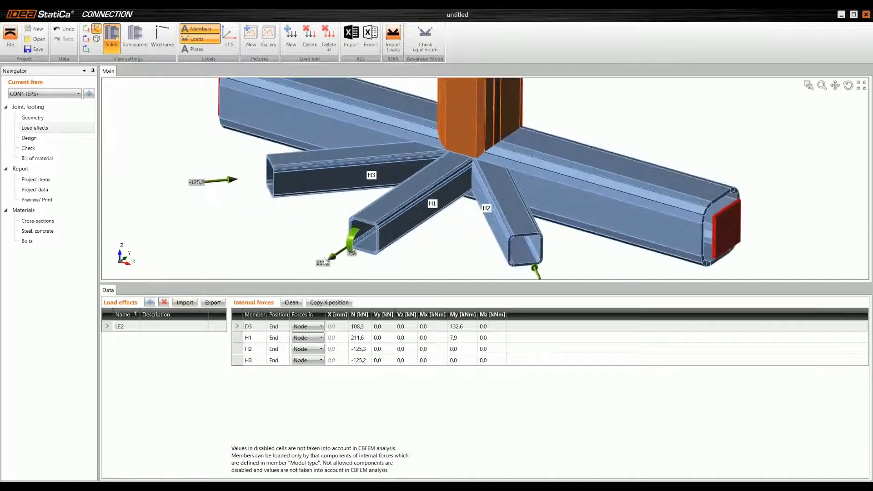
pyautogui.moveTo(367, 242); pyautogui.dragTo(343, 214, button='middle')
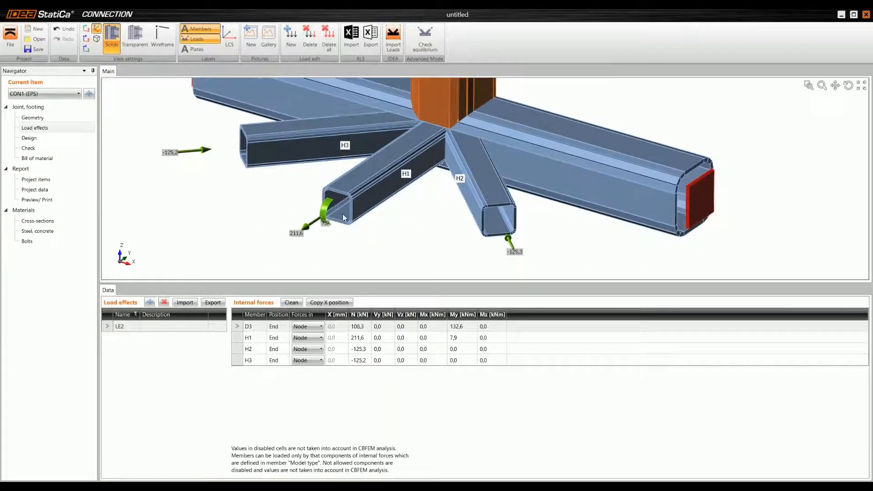
pyautogui.scroll(-2, 343, 214)
pyautogui.moveTo(418, 82); pyautogui.dragTo(409, 163, button='middle')
pyautogui.scroll(-3, 410, 157)
pyautogui.moveTo(417, 82); pyautogui.dragTo(410, 139, button='middle')
pyautogui.scroll(3, 409, 139)
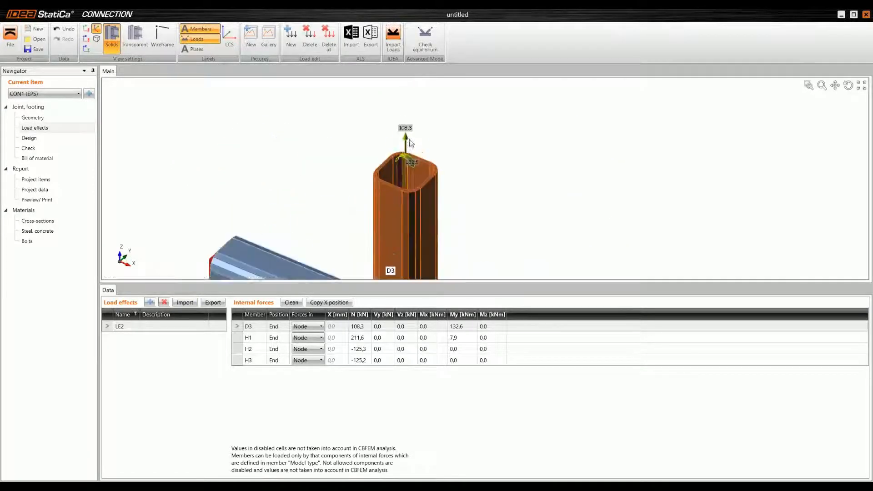
pyautogui.scroll(3, 410, 168)
pyautogui.scroll(-5, 410, 168)
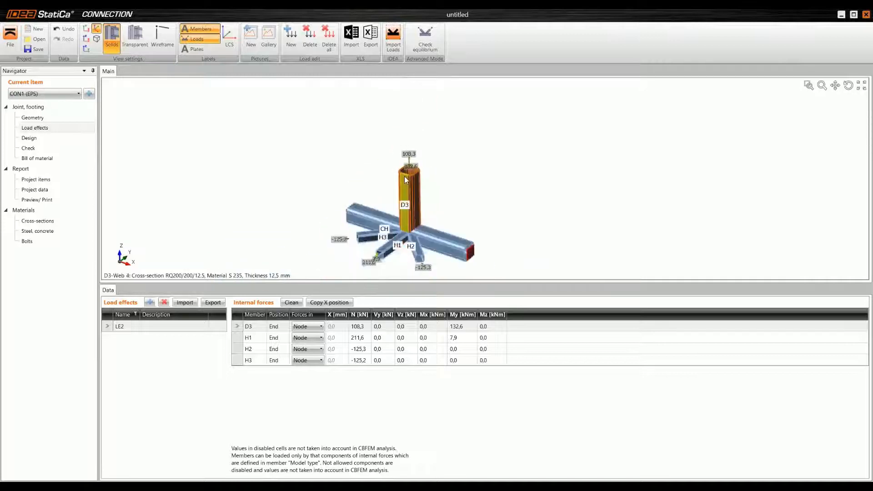
pyautogui.scroll(2, 387, 176)
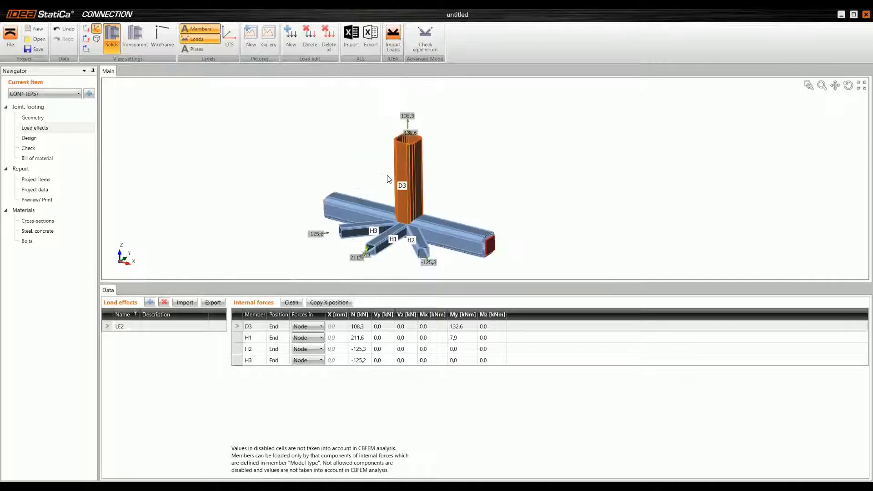
# Step: Add a cut manufacturing operation to the joint design with H1 as the member being cut
pyautogui.click(53, 139)
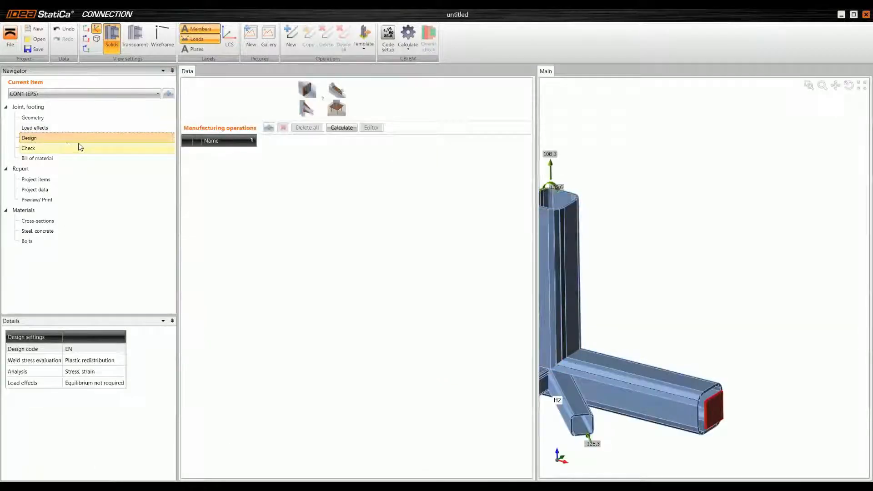
pyautogui.click(269, 128)
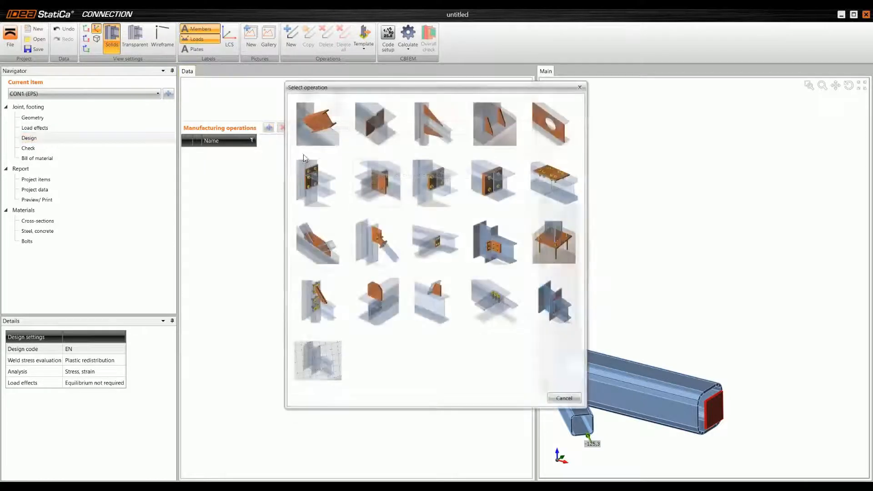
pyautogui.click(320, 126)
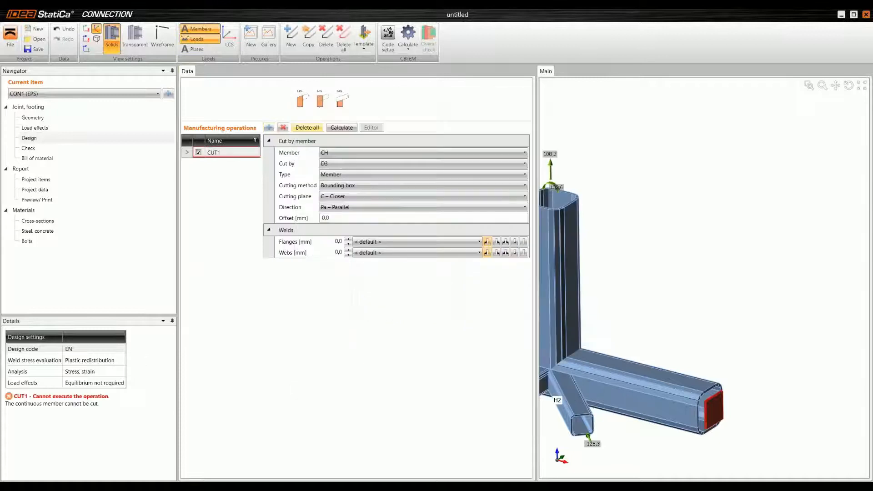
pyautogui.click(349, 155)
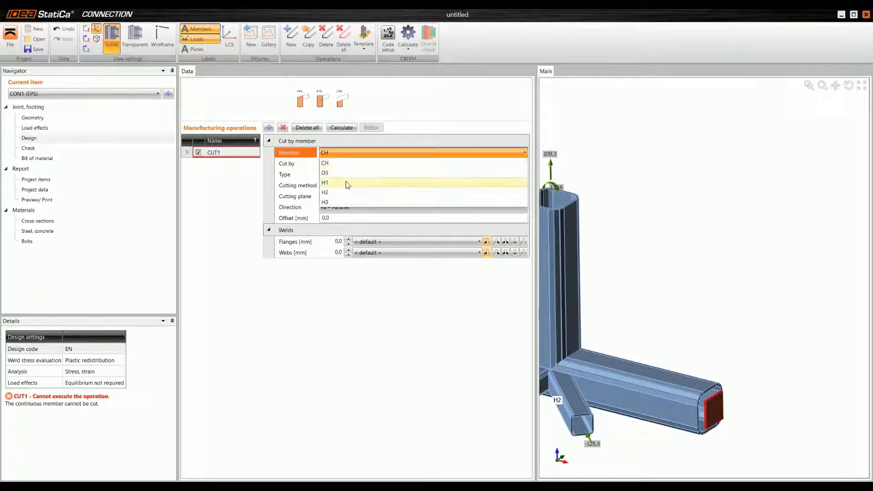
pyautogui.click(348, 183)
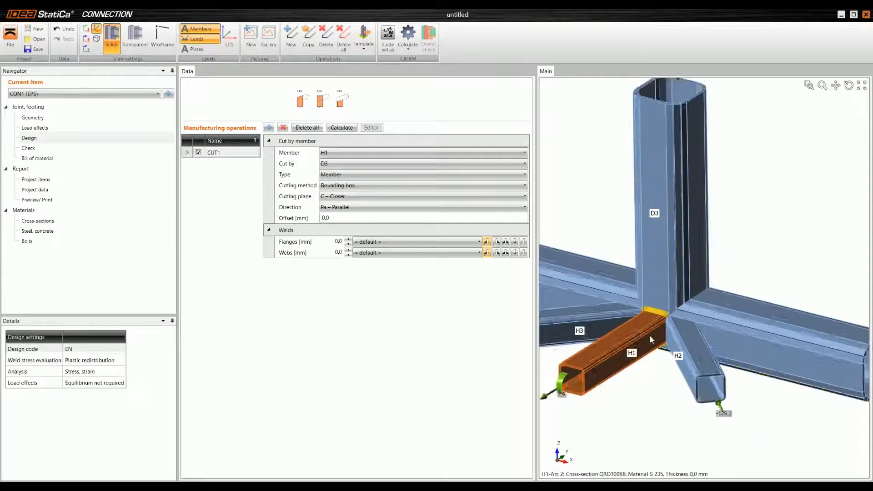
# Step: Cut member H1 by chord CH using the Surface cutting method
pyautogui.scroll(3, 650, 339)
pyautogui.scroll(-1, 668, 298)
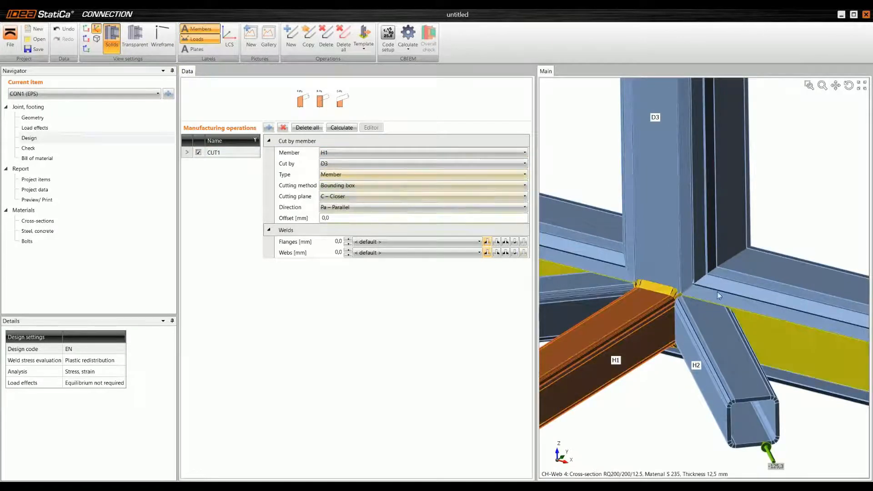
pyautogui.scroll(-2, 728, 298)
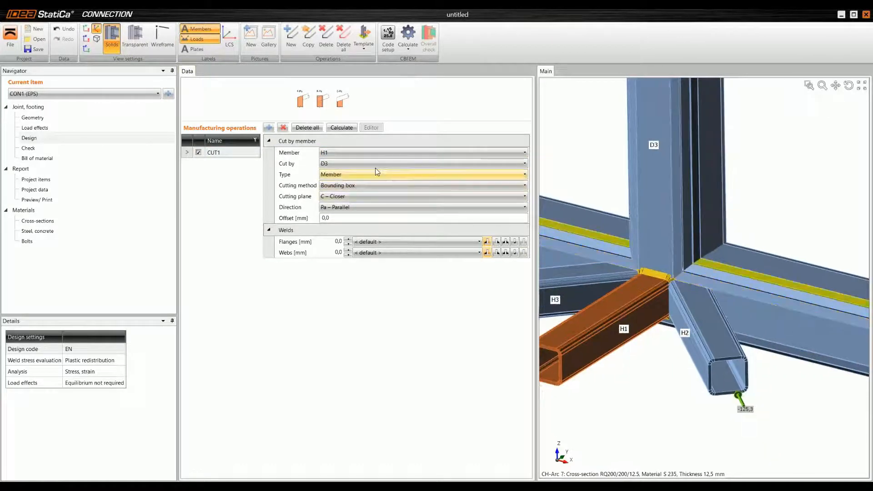
pyautogui.click(370, 163)
pyautogui.click(354, 175)
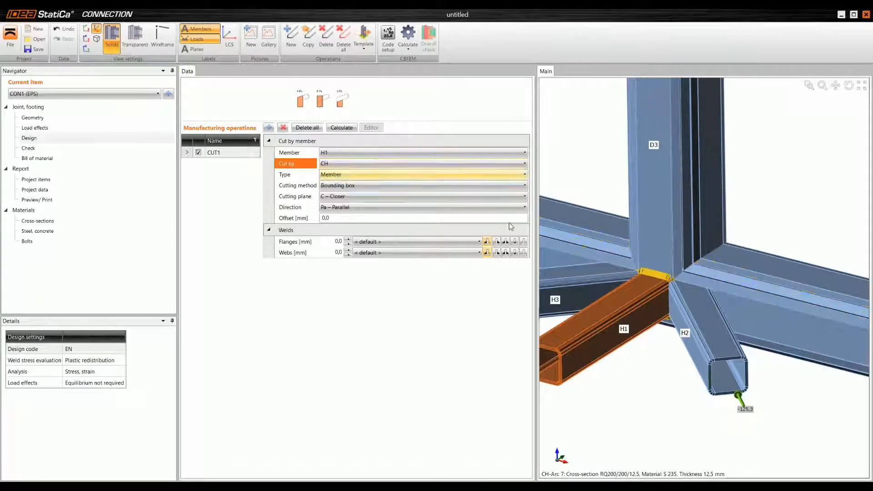
pyautogui.click(355, 186)
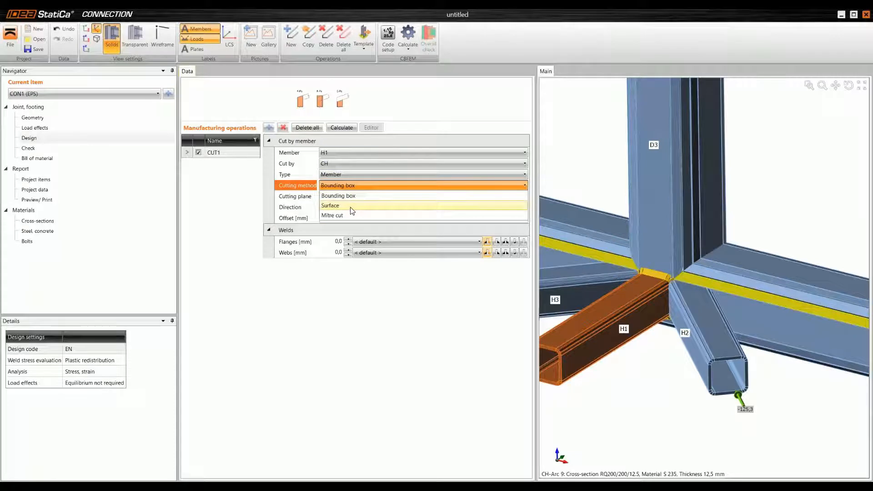
pyautogui.click(352, 205)
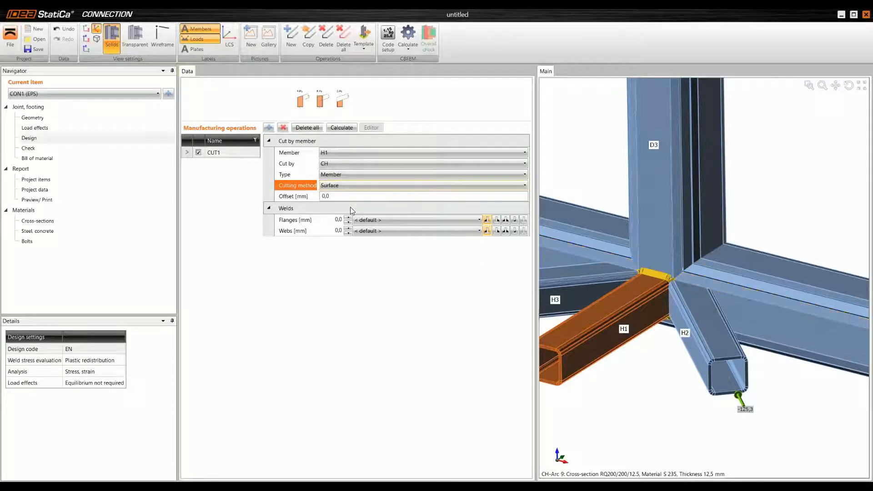
# Step: Set the flange and web welds of the H1 cut to 5 mm
pyautogui.click(339, 220)
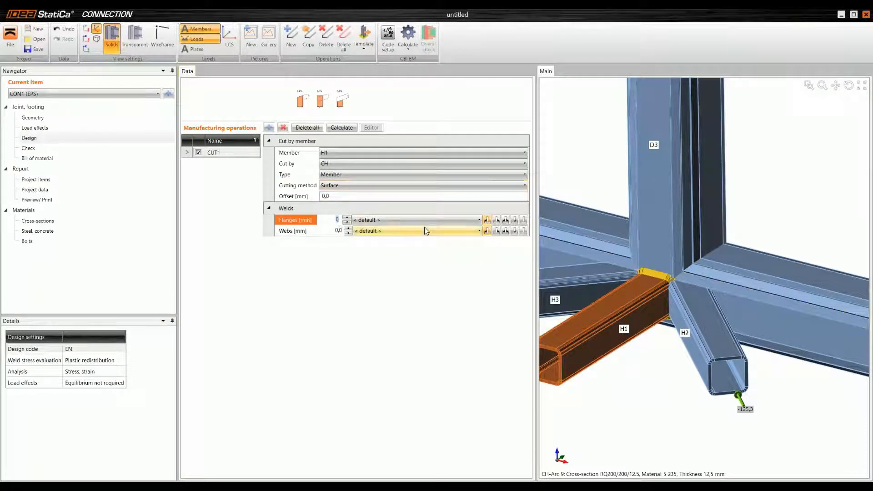
pyautogui.write('5')
pyautogui.press('Tab')
pyautogui.write('5')
pyautogui.press('Tab')
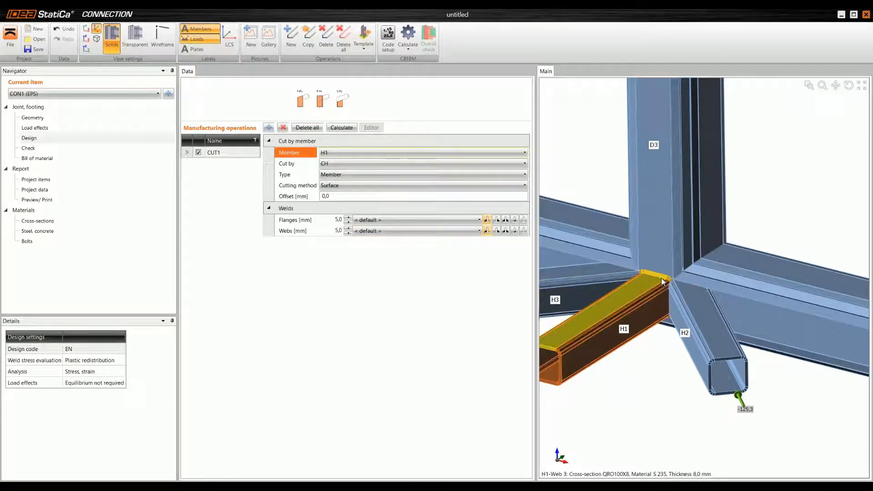
pyautogui.moveTo(638, 308); pyautogui.dragTo(648, 305, button='middle')
pyautogui.scroll(2, 649, 306)
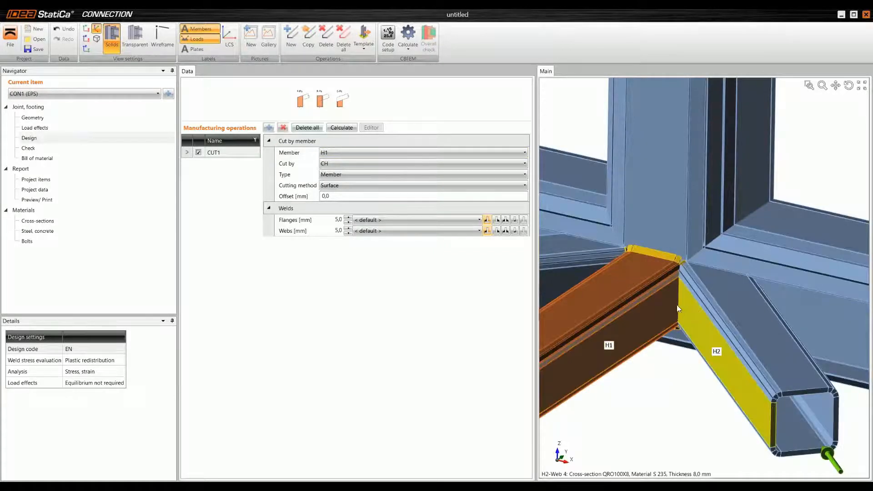
pyautogui.scroll(-2, 677, 305)
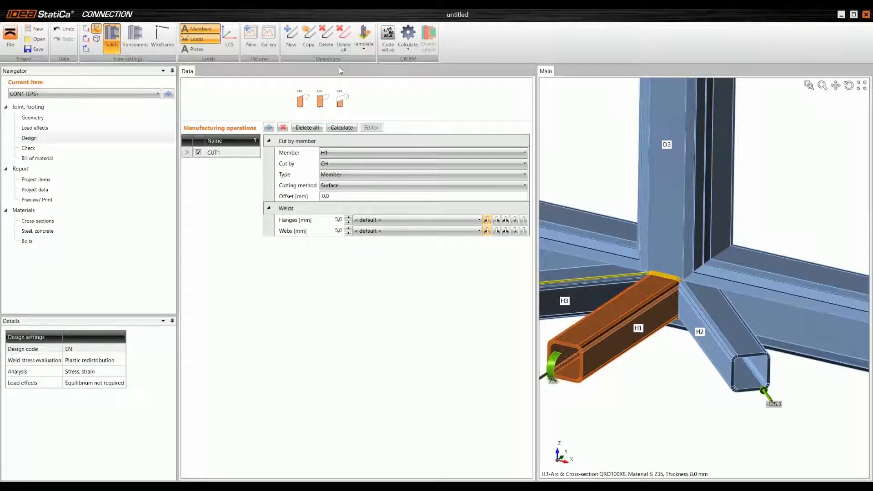
# Step: Copy the H1 cut operation and make the copy cut H1 by member H2
pyautogui.click(309, 36)
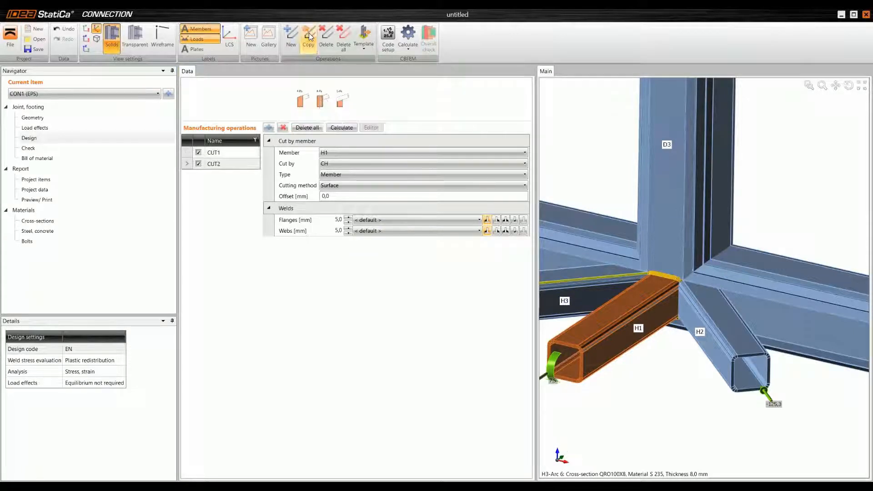
pyautogui.click(337, 163)
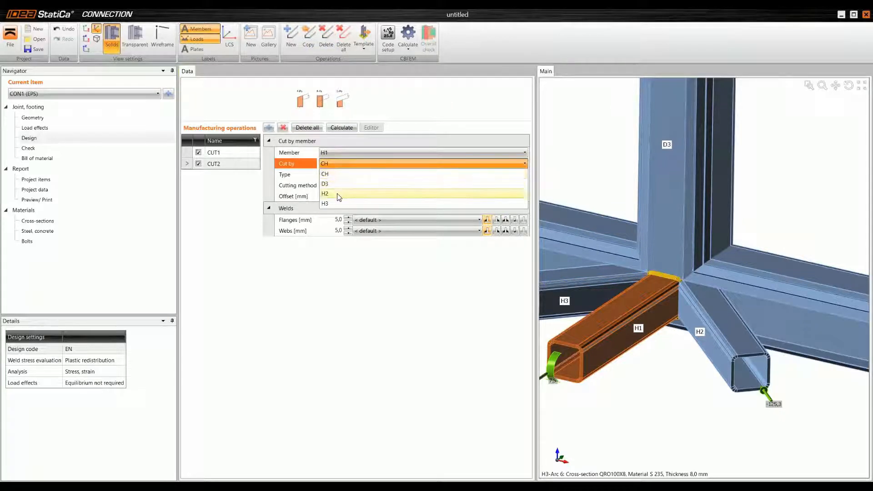
pyautogui.click(338, 193)
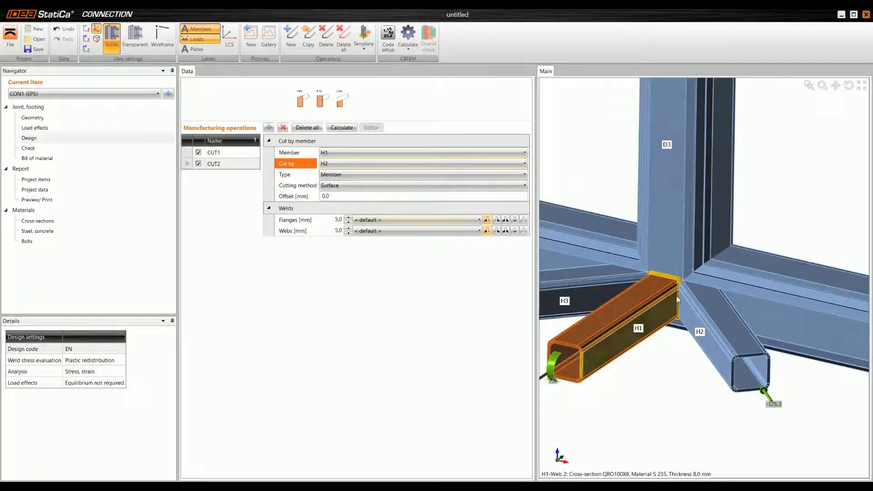
pyautogui.scroll(3, 676, 297)
pyautogui.scroll(2, 677, 297)
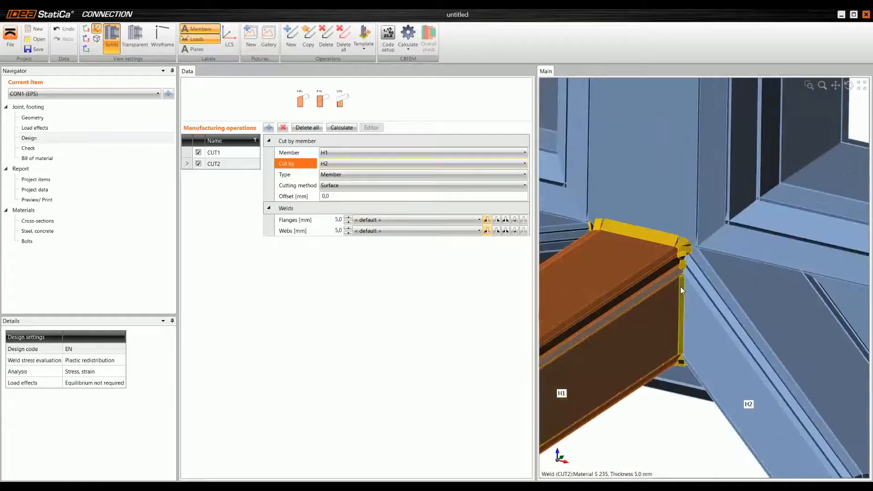
# Step: Copy the cut of H1 by H2 and make the copy cut H1 by member H3
pyautogui.scroll(-4, 681, 283)
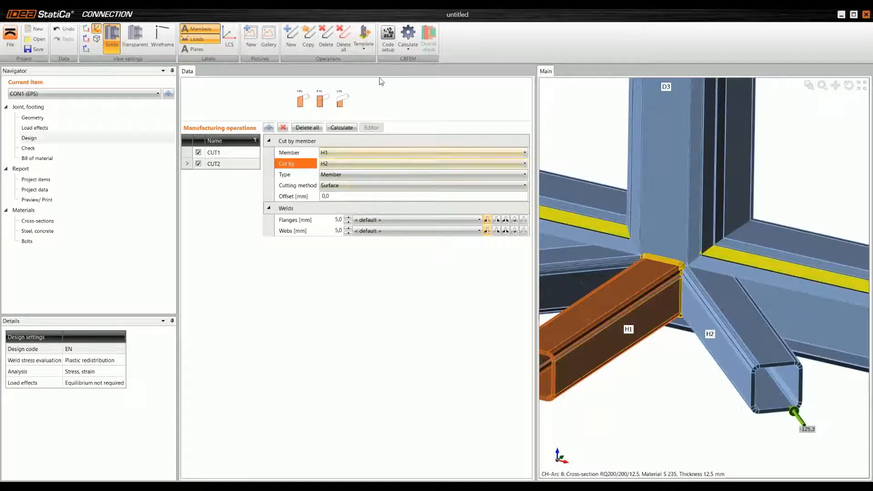
pyautogui.click(309, 36)
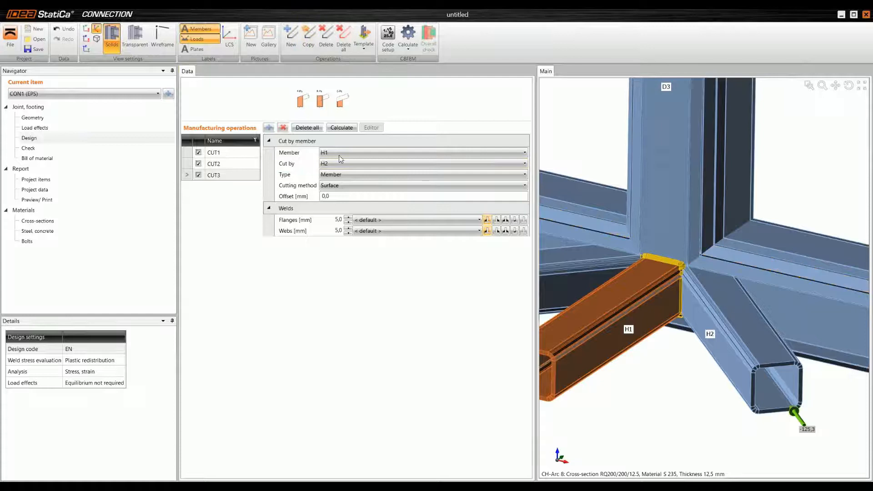
pyautogui.click(347, 163)
pyautogui.click(342, 204)
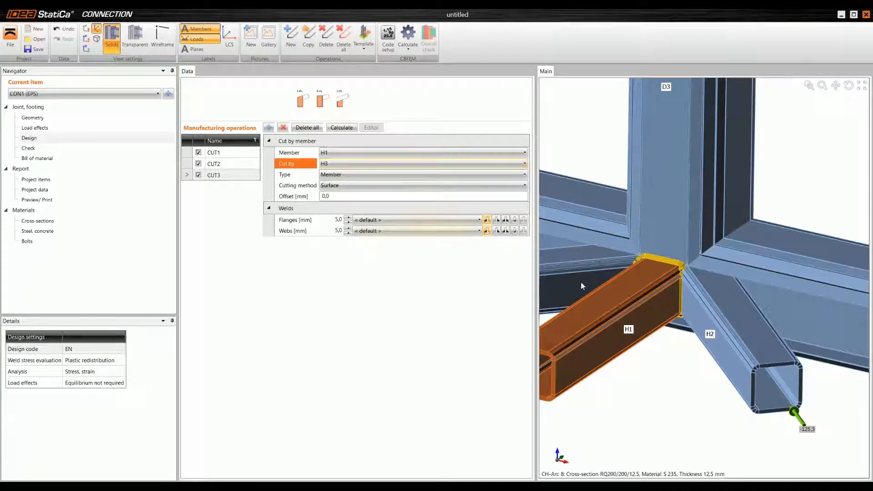
# Step: Examine the cut end and welds of H1 up close in transparent display, and return to solid display
pyautogui.scroll(2, 647, 260)
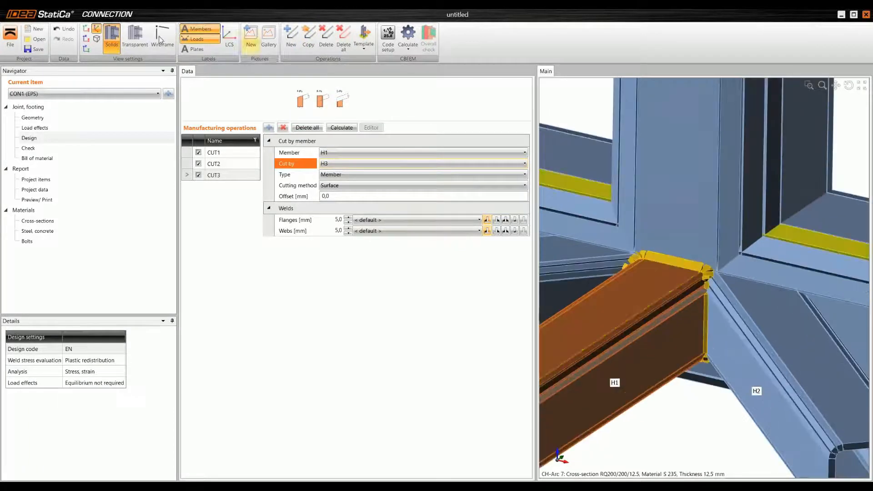
pyautogui.click(139, 34)
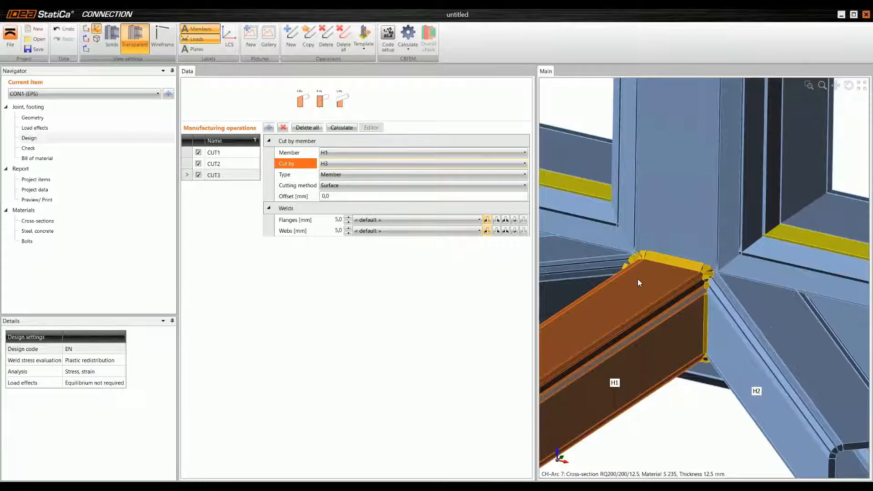
pyautogui.moveTo(638, 283); pyautogui.dragTo(706, 304, button='right')
pyautogui.scroll(3, 690, 349)
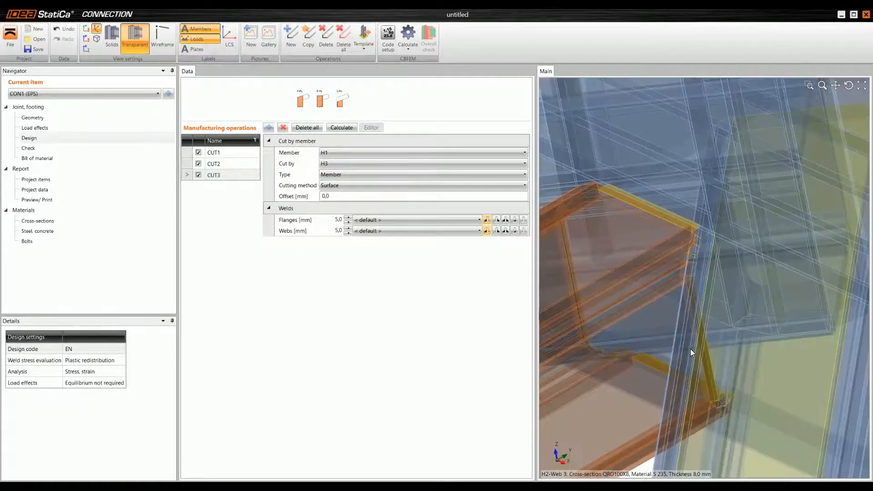
pyautogui.moveTo(690, 349); pyautogui.dragTo(591, 309, button='right')
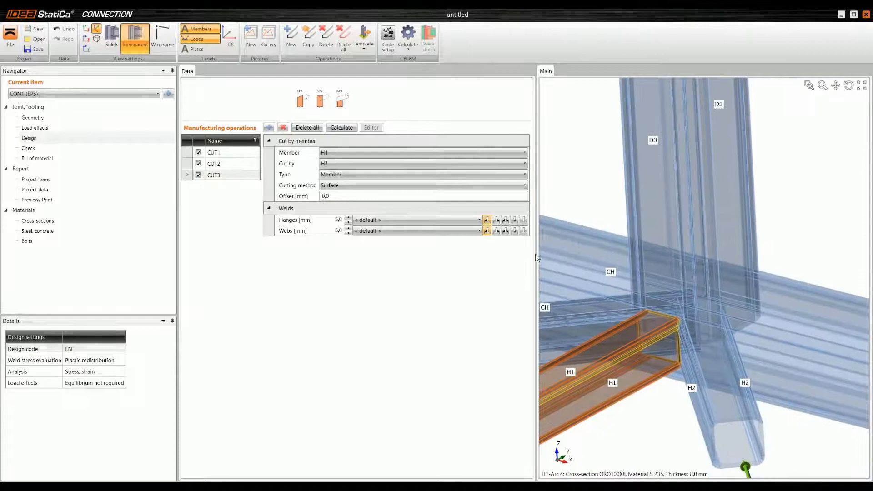
pyautogui.click(112, 39)
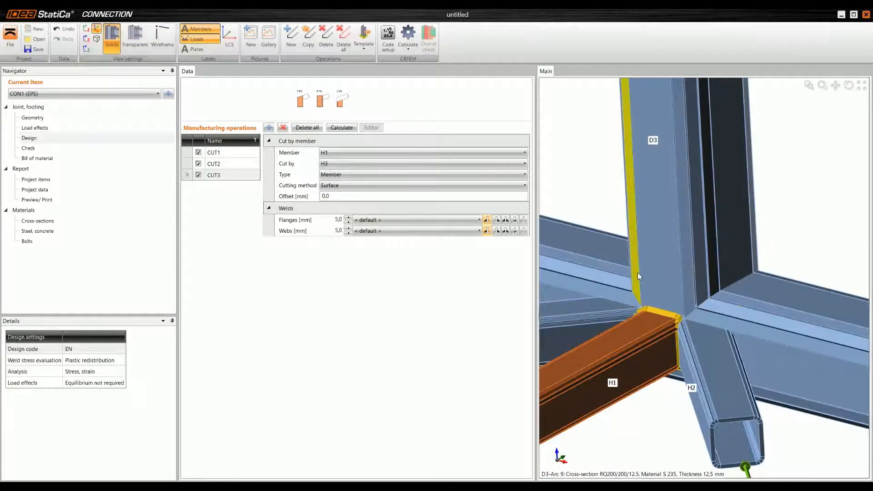
pyautogui.scroll(-1, 650, 227)
pyautogui.moveTo(652, 294); pyautogui.dragTo(669, 296, button='right')
pyautogui.scroll(1, 688, 321)
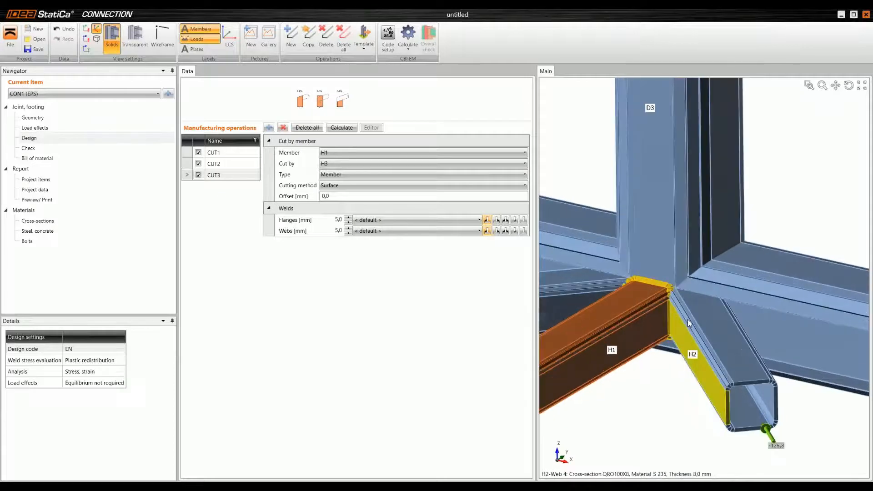
pyautogui.scroll(-1, 688, 319)
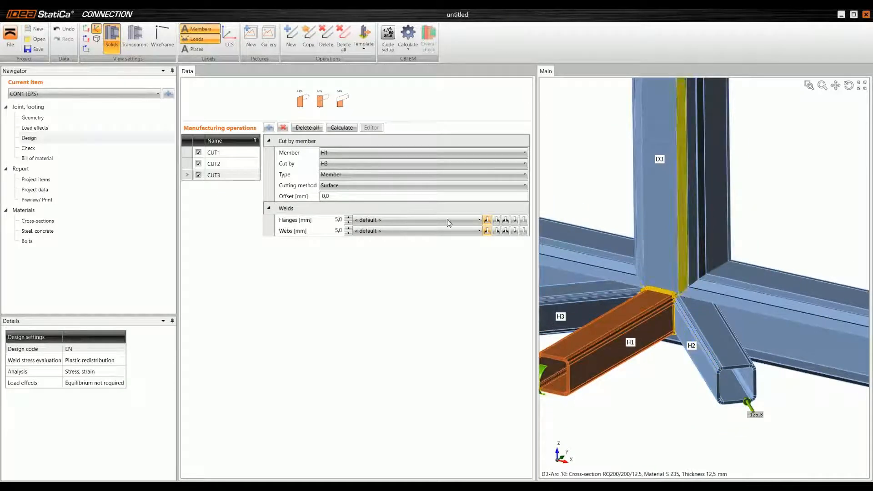
# Step: Add a new cut operation that cuts member H2 by chord CH
pyautogui.click(305, 103)
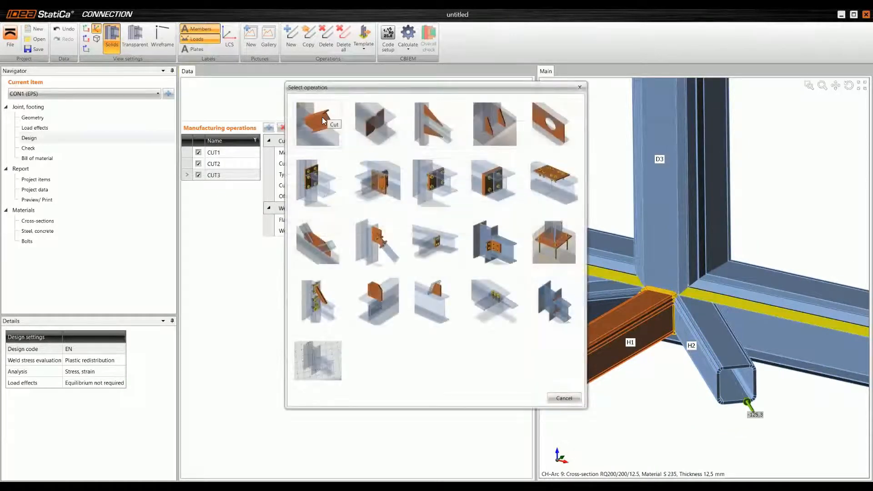
pyautogui.click(324, 119)
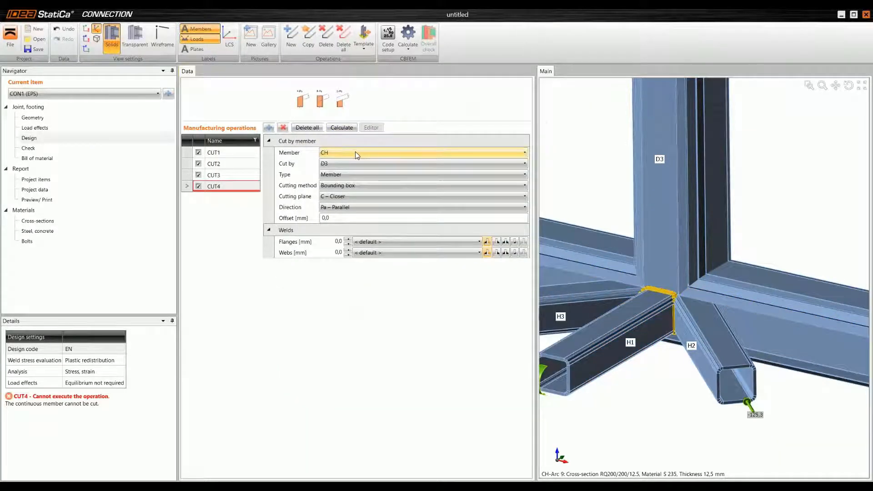
pyautogui.click(358, 153)
pyautogui.click(354, 192)
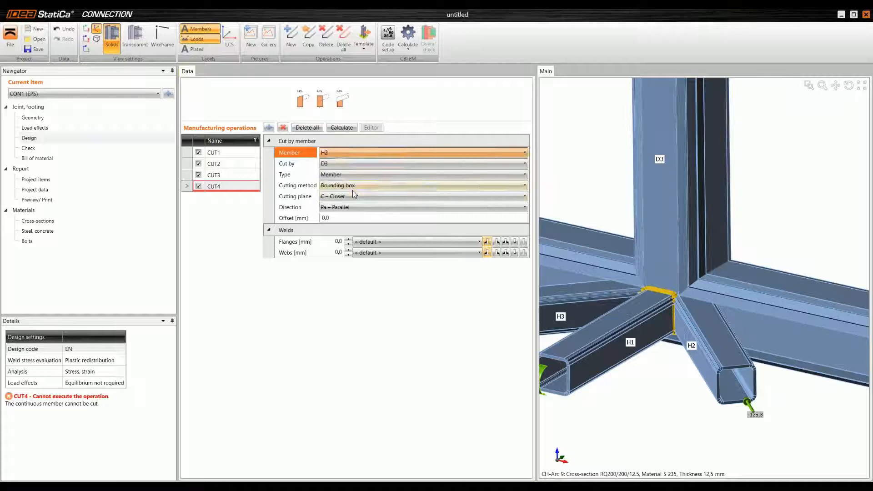
pyautogui.click(339, 163)
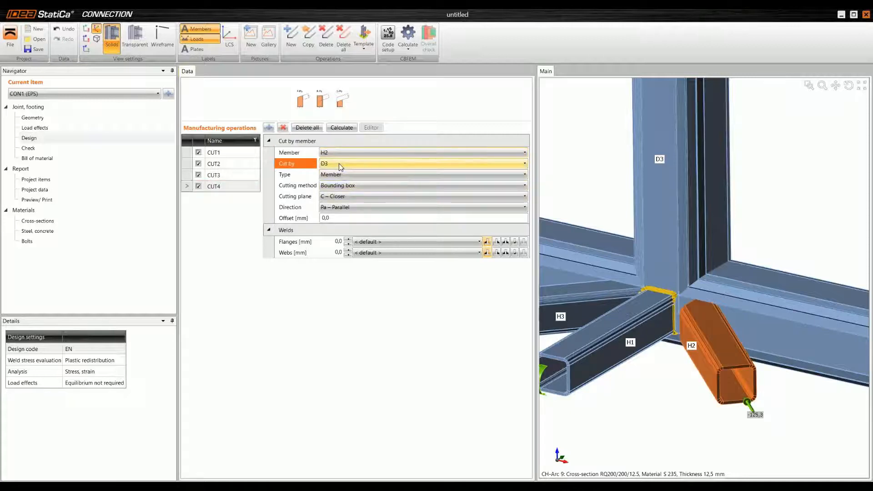
pyautogui.click(378, 174)
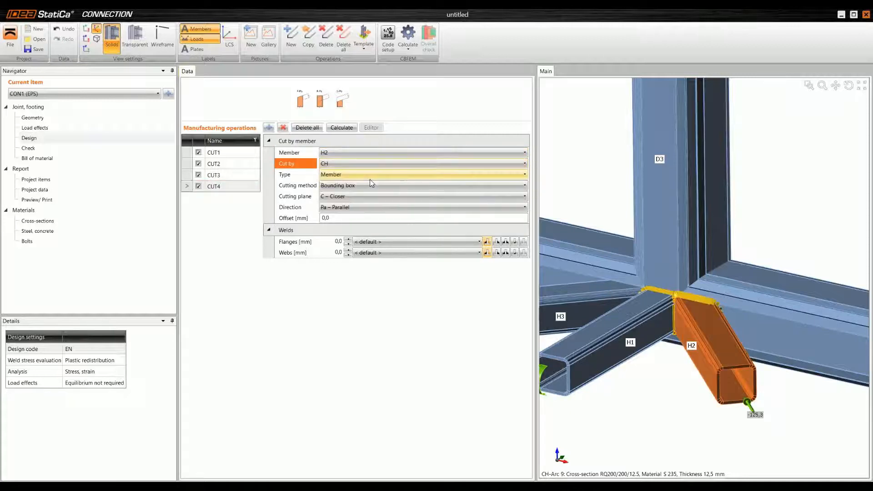
# Step: Set the flange and web welds of the H2 cut to 5 mm
pyautogui.click(347, 242)
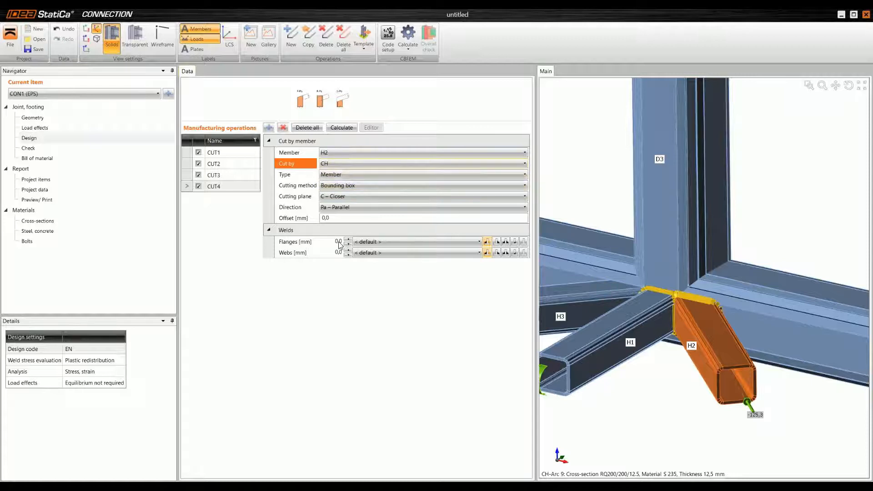
pyautogui.write('5')
pyautogui.press('Return')
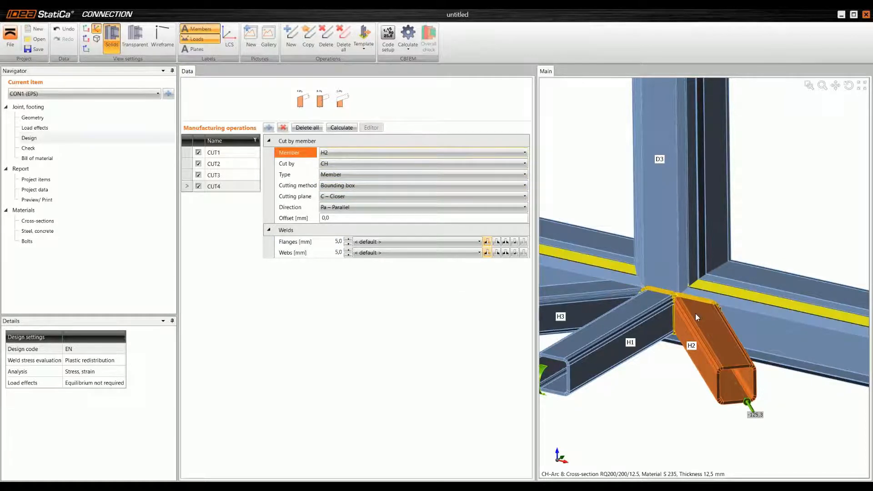
# Step: Copy the H2 cut operation and make the copy cut member H3 by chord CH
pyautogui.moveTo(695, 313); pyautogui.dragTo(621, 326, button='right')
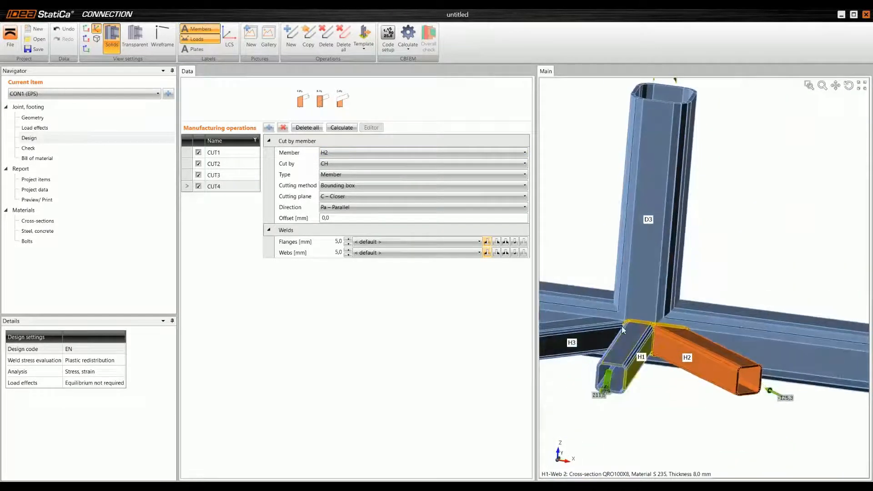
pyautogui.click(313, 43)
pyautogui.click(338, 152)
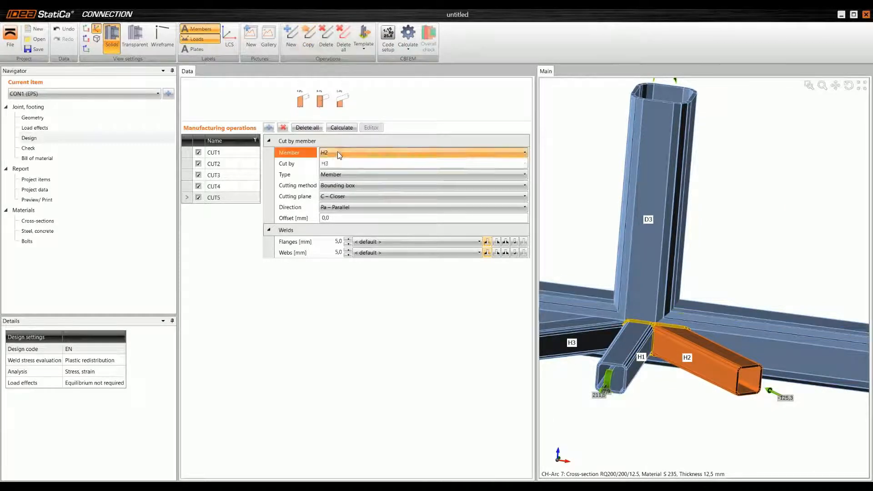
pyautogui.click(337, 202)
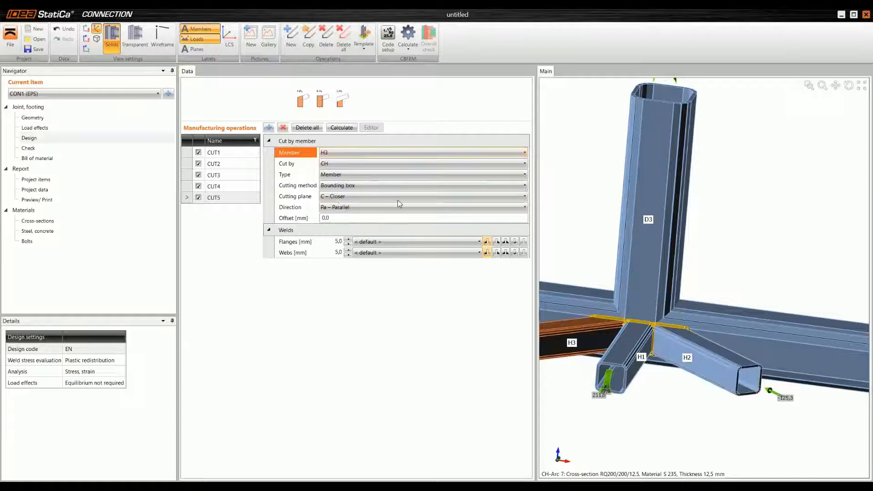
# Step: Add a new cut operation that cuts vertical member D3 by chord CH
pyautogui.moveTo(595, 291); pyautogui.dragTo(601, 320, button='middle')
pyautogui.scroll(-3, 601, 320)
pyautogui.moveTo(597, 254); pyautogui.dragTo(660, 234, button='middle')
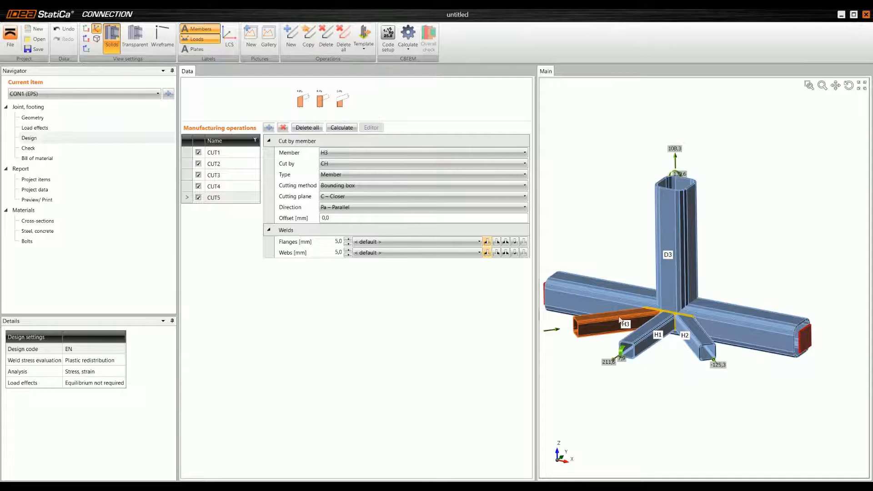
pyautogui.moveTo(641, 292); pyautogui.dragTo(635, 291, button='middle')
pyautogui.scroll(3, 663, 302)
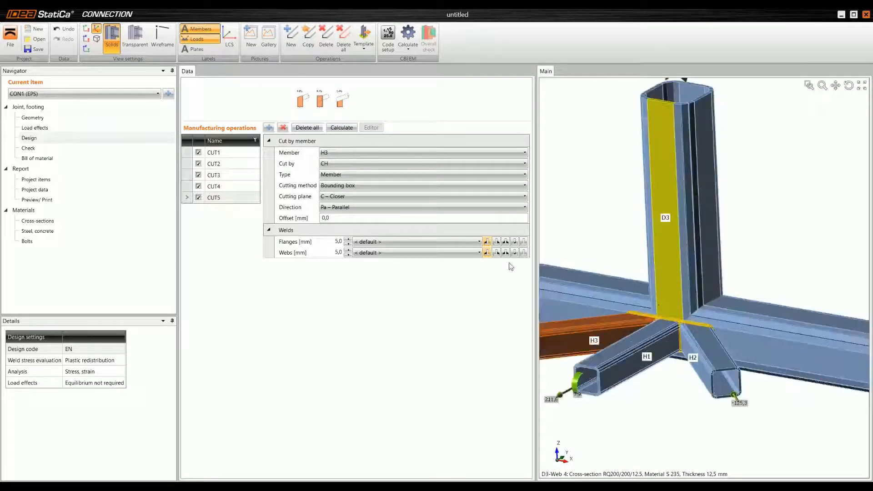
pyautogui.click(268, 127)
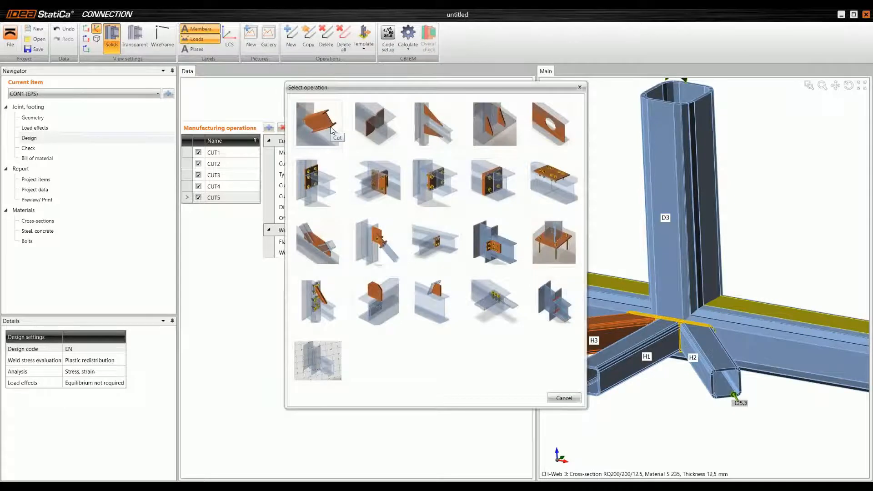
pyautogui.click(377, 170)
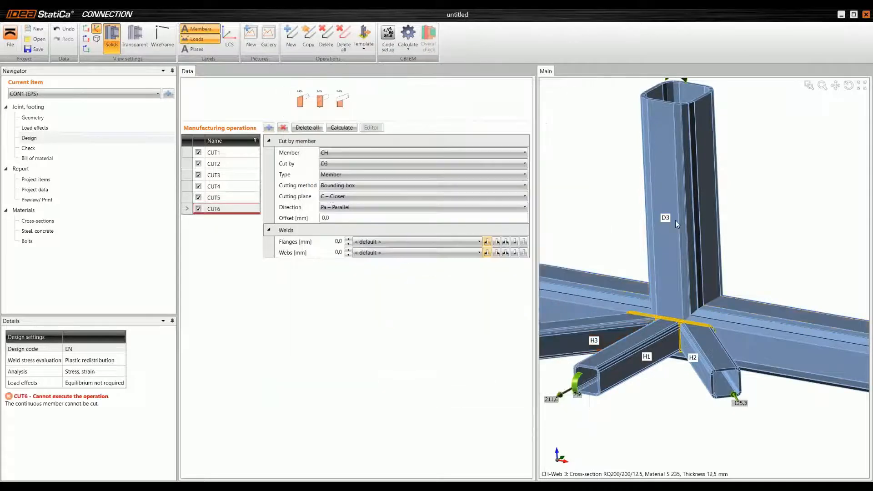
pyautogui.click(370, 153)
pyautogui.click(367, 172)
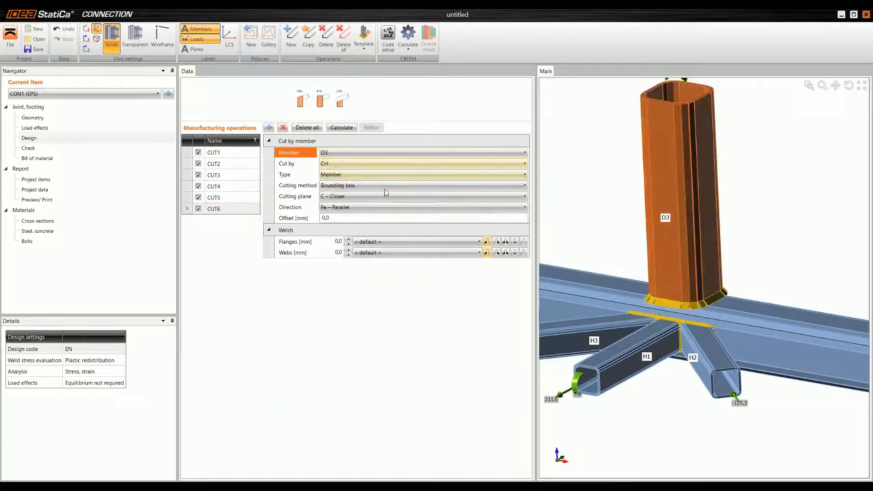
# Step: Set the flange and web welds of the D3 cut to 8 mm
pyautogui.click(339, 243)
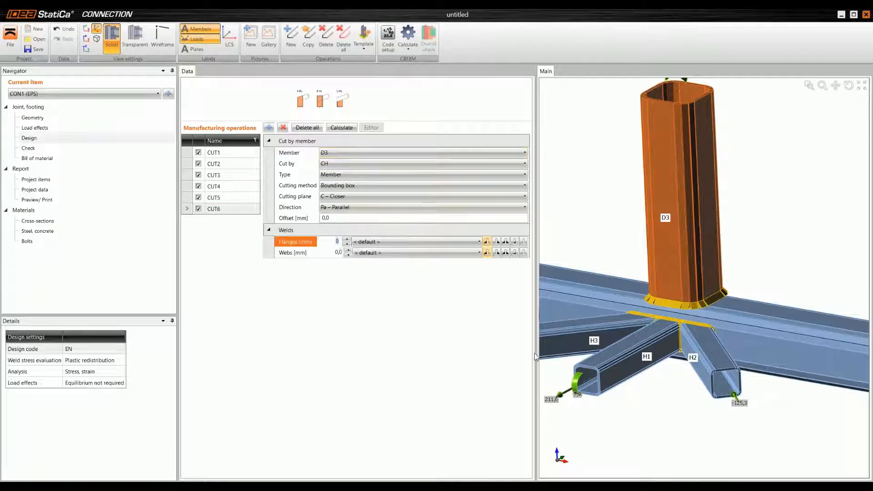
pyautogui.write('8')
pyautogui.press('Tab')
pyautogui.press('Tab')
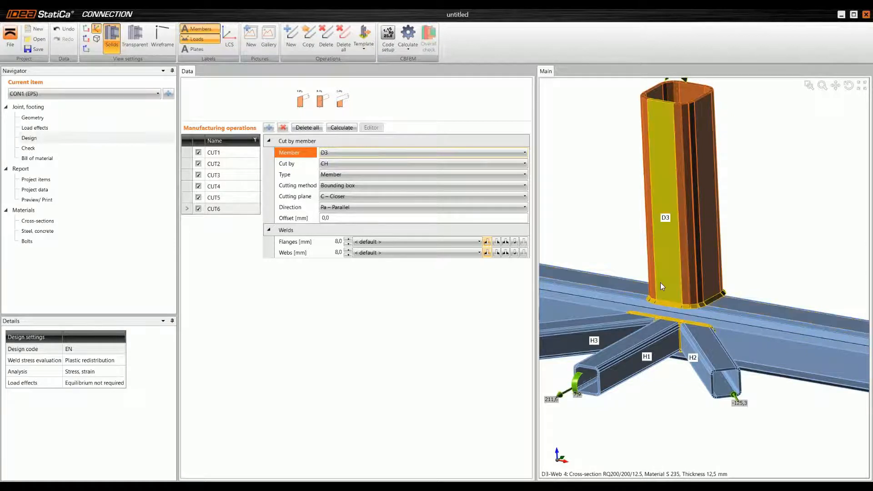
# Step: Examine the whole joint from several sides, including where D3 and the H members meet the chord
pyautogui.scroll(-3, 660, 282)
pyautogui.moveTo(660, 283); pyautogui.dragTo(664, 312, button='right')
pyautogui.scroll(2, 673, 304)
pyautogui.scroll(-4, 659, 309)
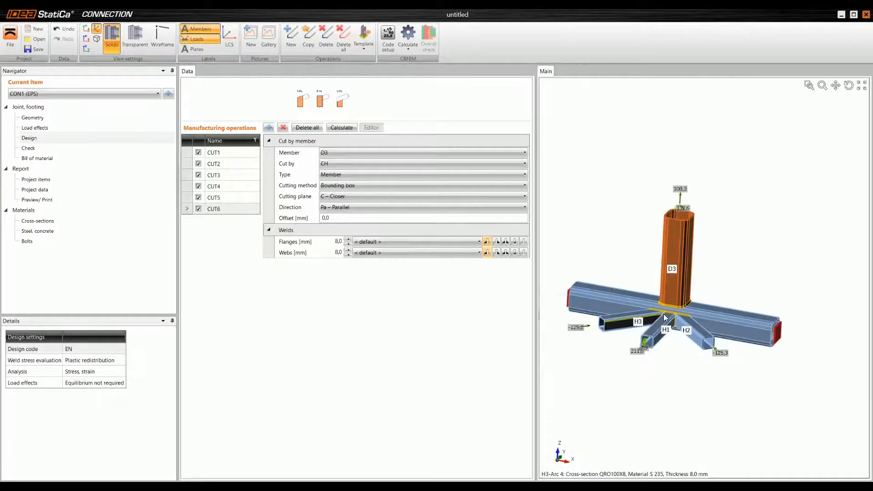
pyautogui.scroll(2, 663, 309)
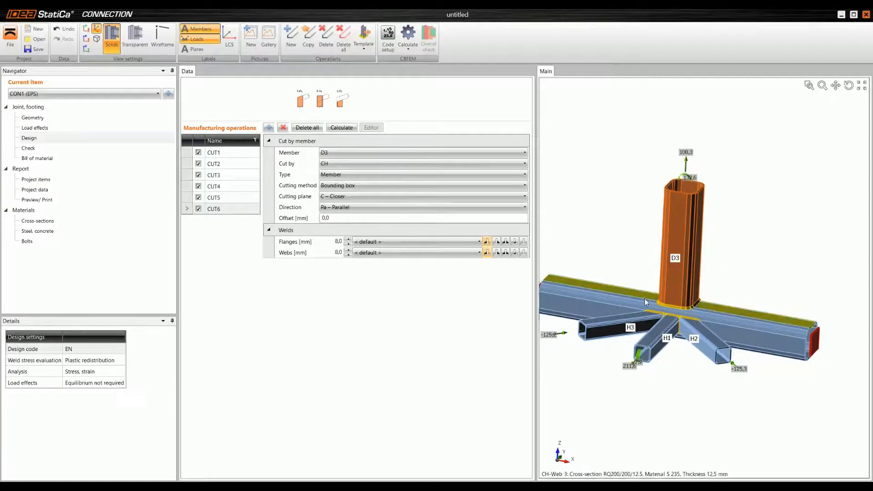
pyautogui.moveTo(647, 304); pyautogui.dragTo(719, 303, button='middle')
pyautogui.moveTo(599, 309); pyautogui.dragTo(601, 263, button='middle')
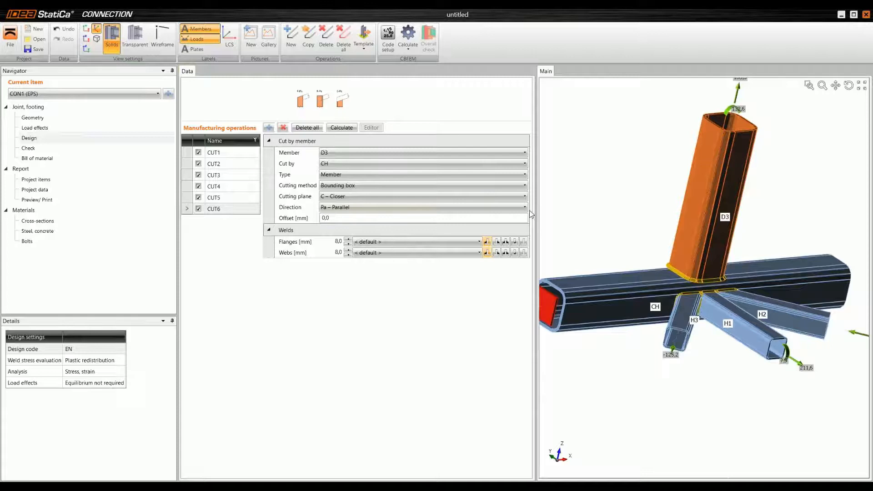
# Step: Add a new rib operation on vertical member D3, related to chord CH
pyautogui.click(269, 127)
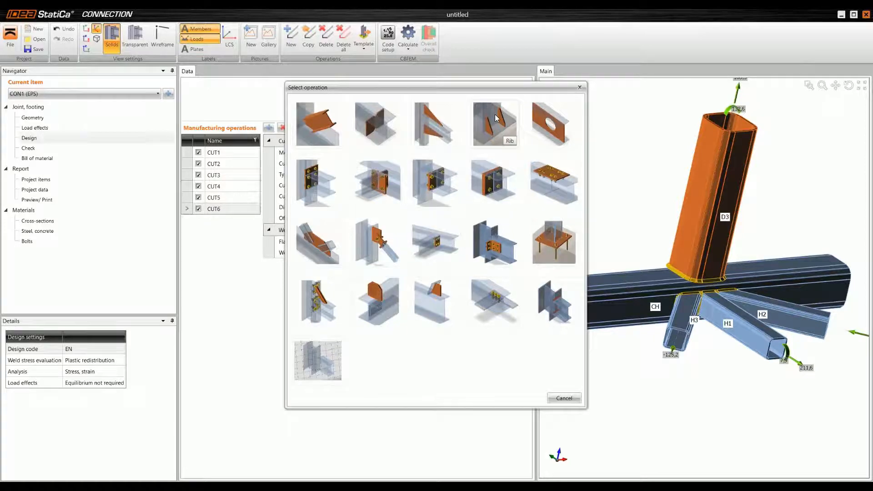
pyautogui.click(495, 129)
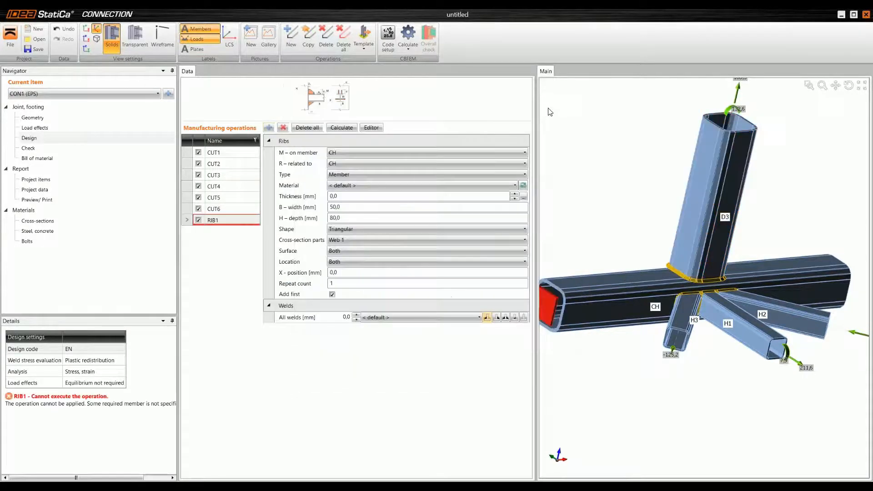
pyautogui.click(367, 152)
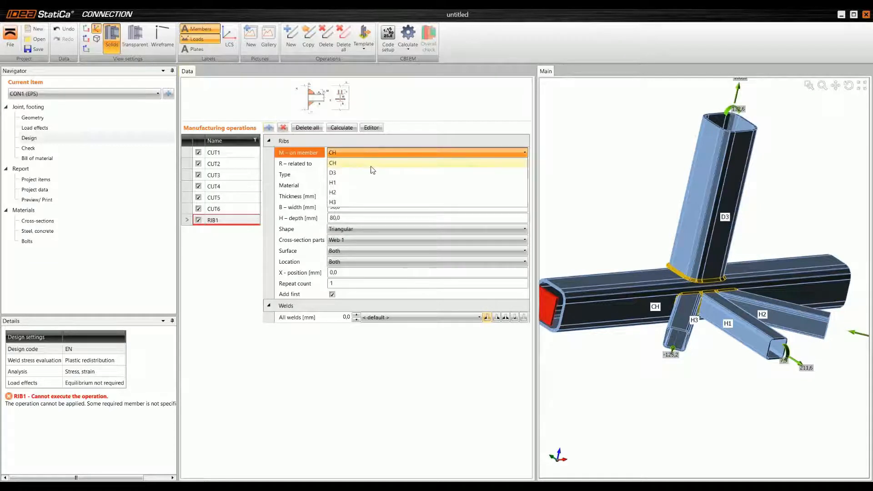
pyautogui.click(373, 173)
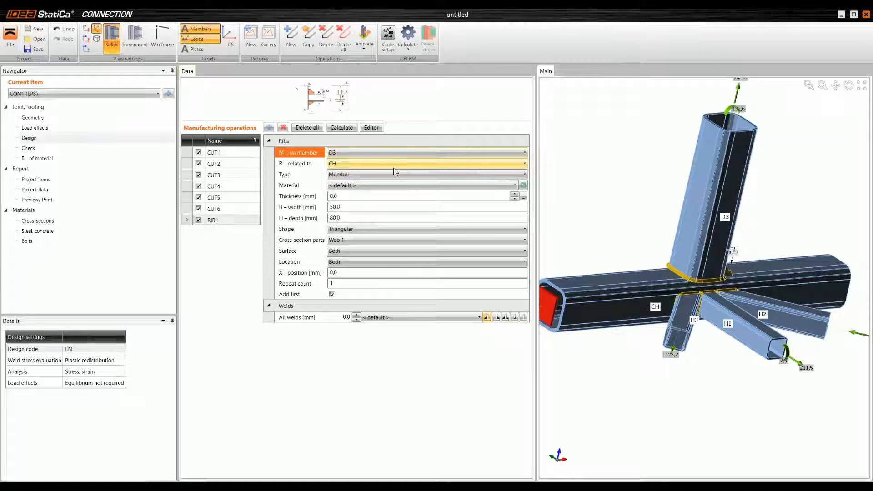
# Step: Set the ribs' thickness to 10 mm and both their width and depth to 300 mm
pyautogui.click(319, 196)
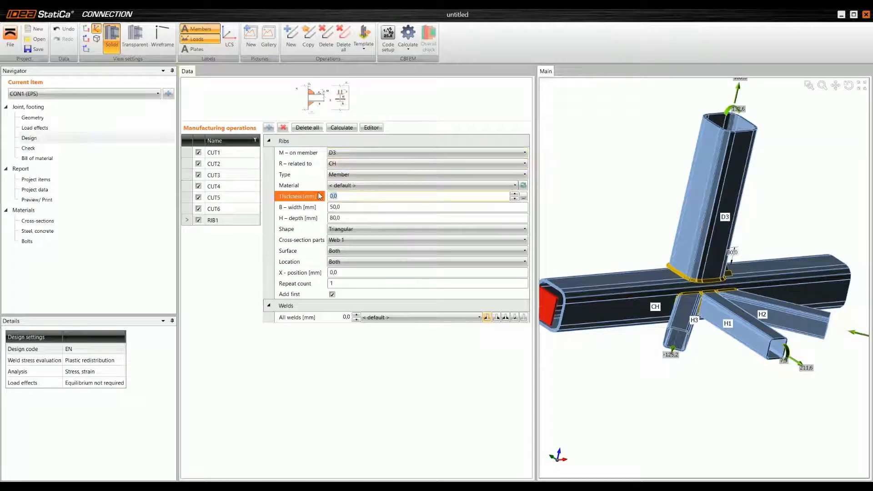
pyautogui.press('Tab')
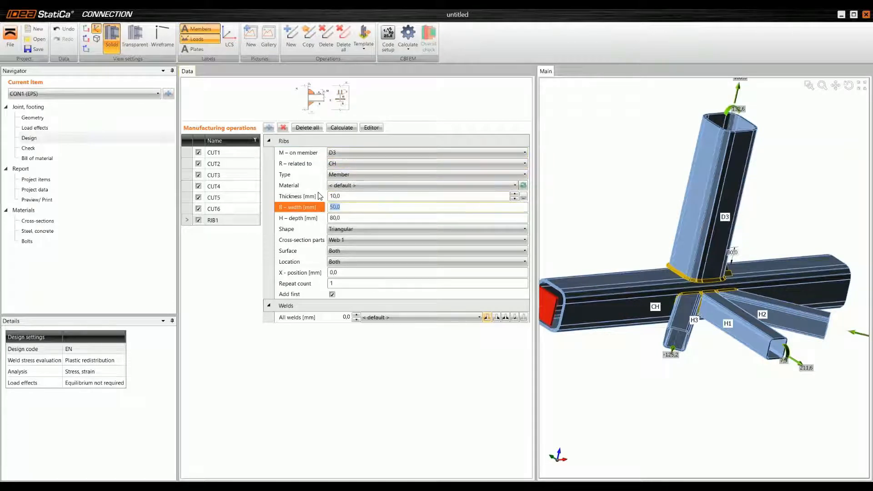
pyautogui.write('300')
pyautogui.press('Tab')
pyautogui.write('30')
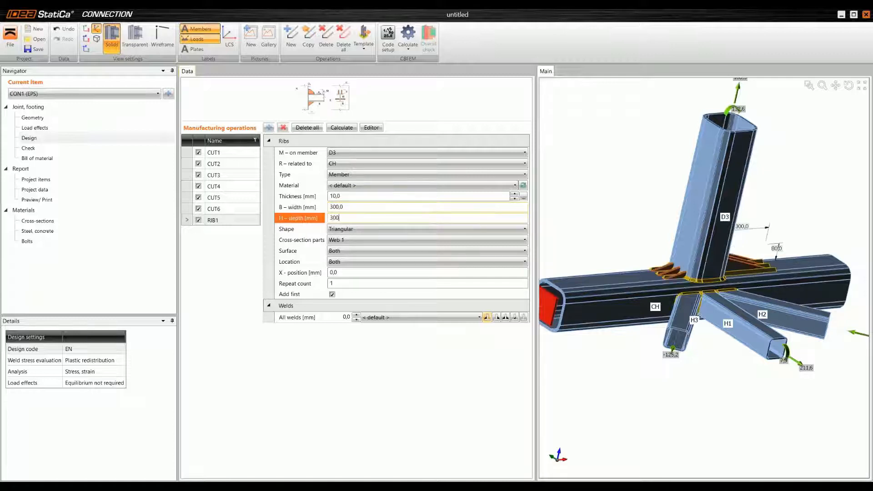
pyautogui.press('Tab')
pyautogui.moveTo(666, 266)
pyautogui.mouseDown(button='middle')
pyautogui.moveTo(640, 245)
pyautogui.moveTo(663, 263)
pyautogui.mouseUp(button='middle')
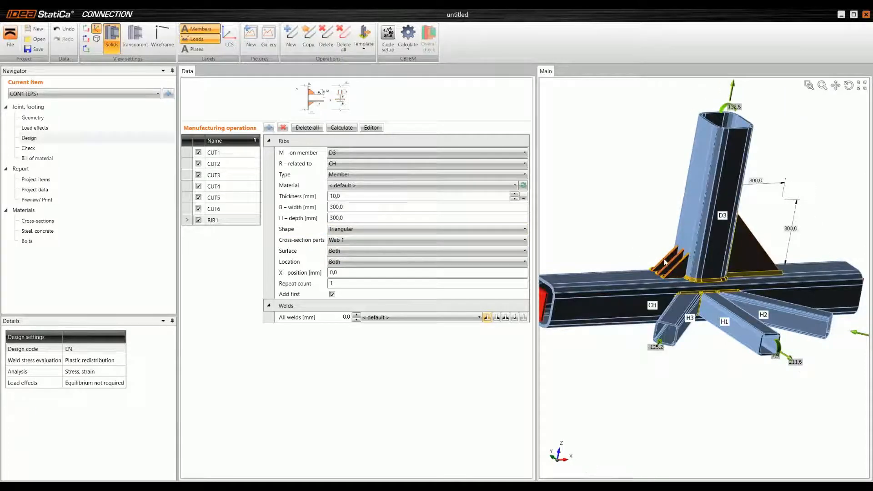
# Step: Move the ribs to the Web 3 part of D3 and set their repeat count to 0
pyautogui.click(359, 239)
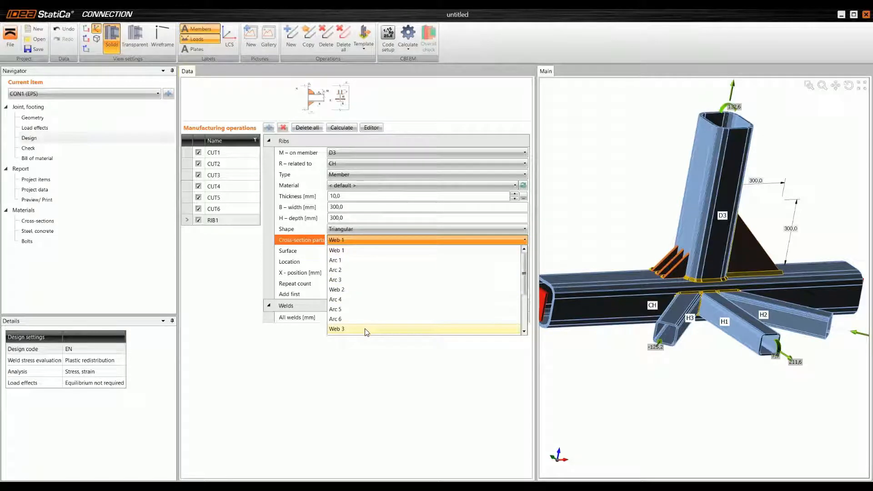
pyautogui.click(366, 330)
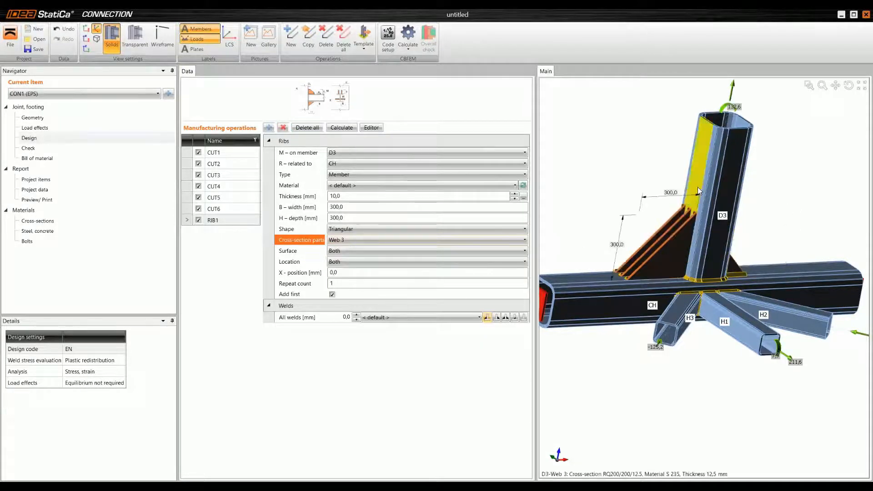
pyautogui.scroll(3, 697, 187)
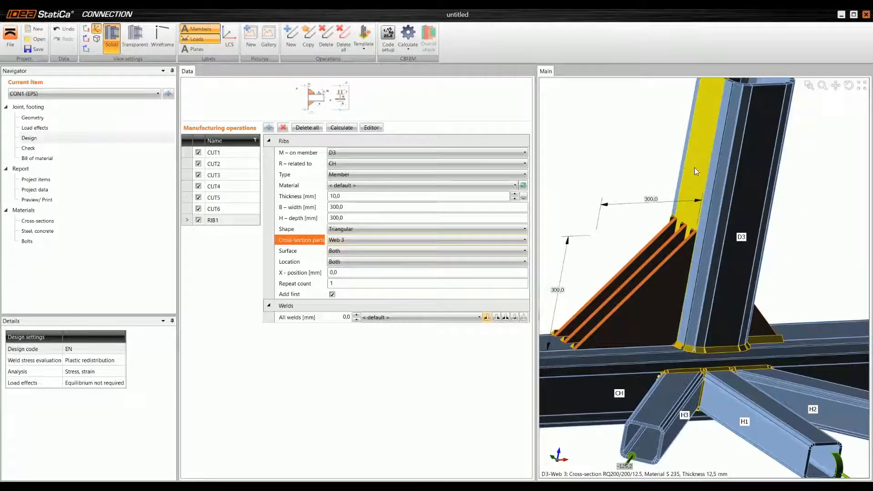
pyautogui.scroll(-3, 692, 197)
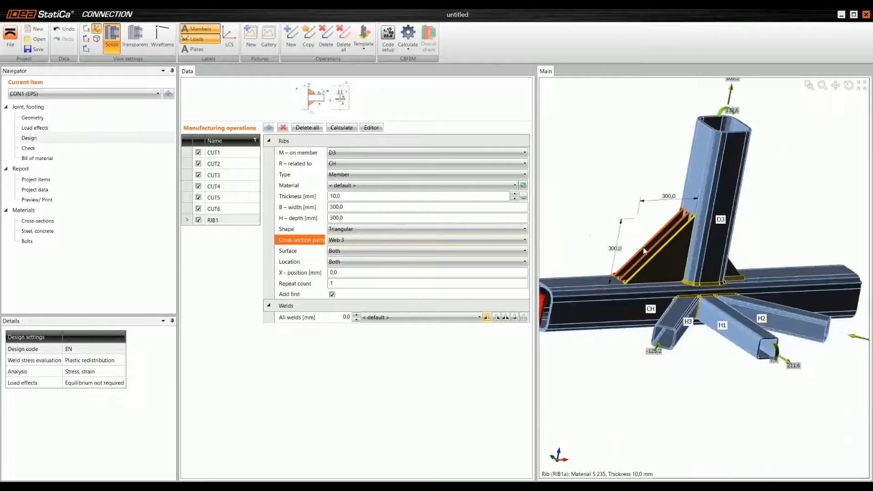
pyautogui.click(426, 283)
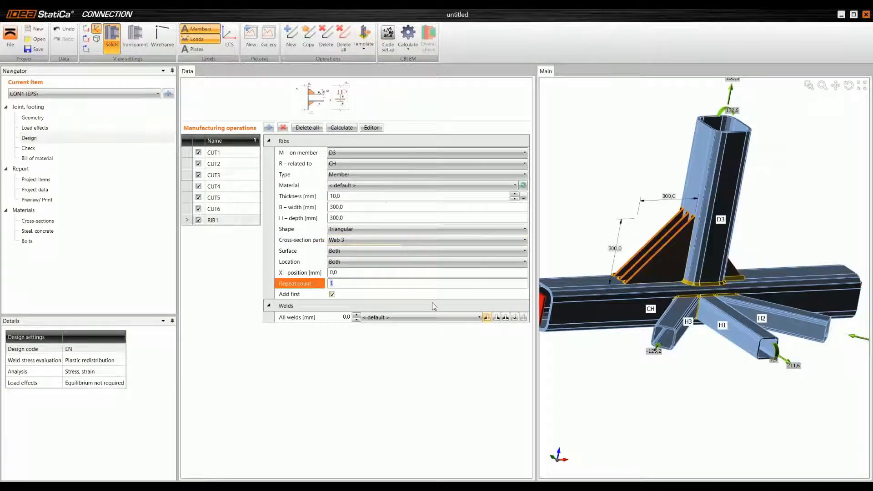
pyautogui.write('0')
pyautogui.press('Tab')
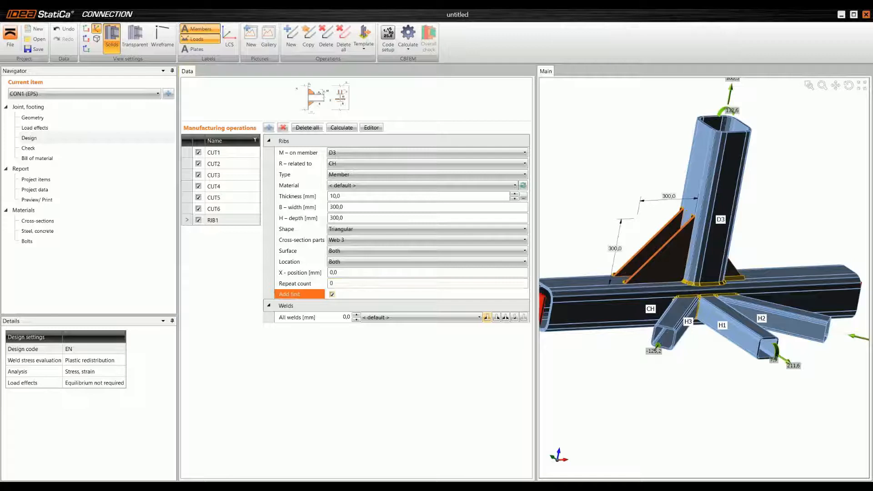
pyautogui.scroll(3, 648, 250)
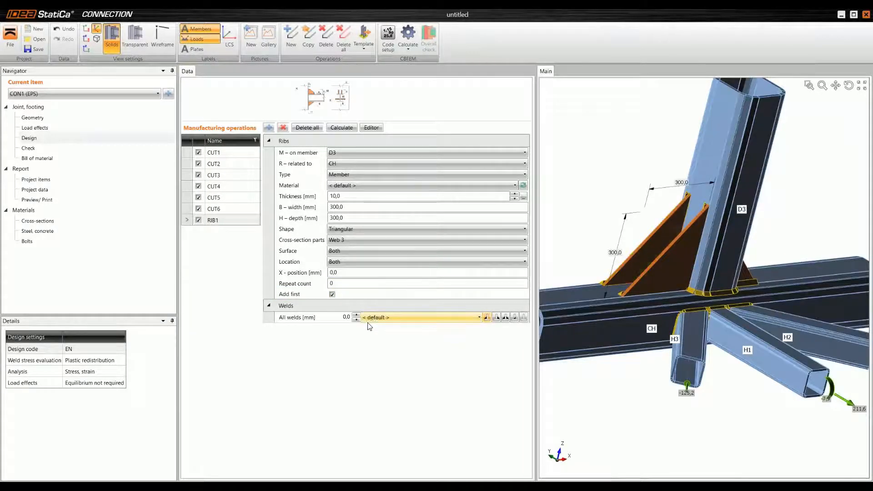
# Step: Try restricting the ribs to the Rear location and return the location to Both
pyautogui.click(354, 268)
pyautogui.click(356, 284)
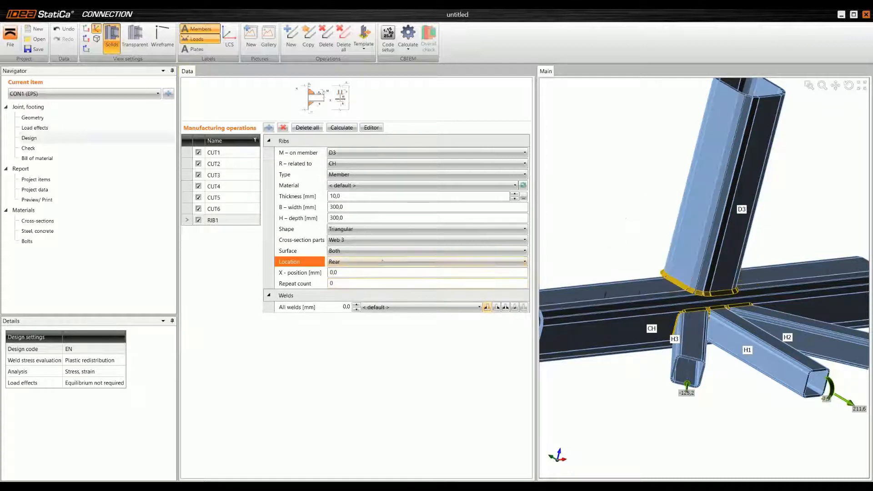
pyautogui.click(382, 262)
pyautogui.click(369, 271)
pyautogui.click(365, 262)
pyautogui.click(363, 292)
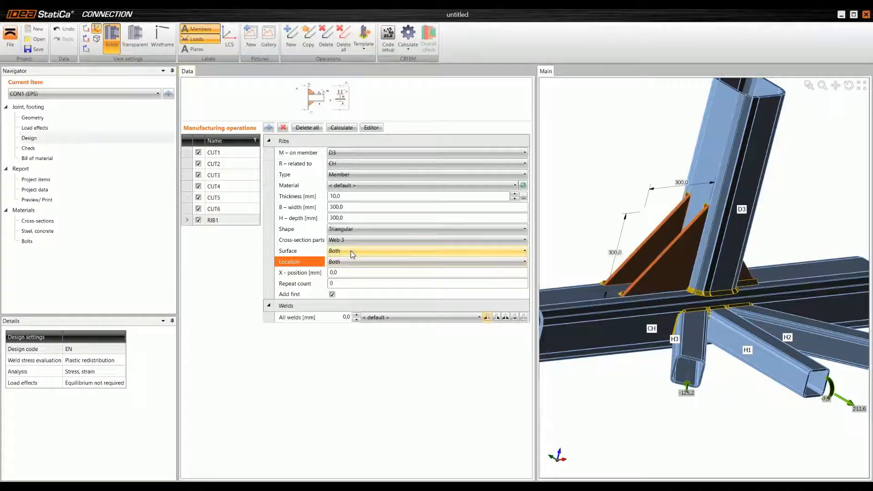
# Step: Set the ribs' surface to Lower and check the plates from the other side of D3
pyautogui.click(350, 251)
pyautogui.click(359, 263)
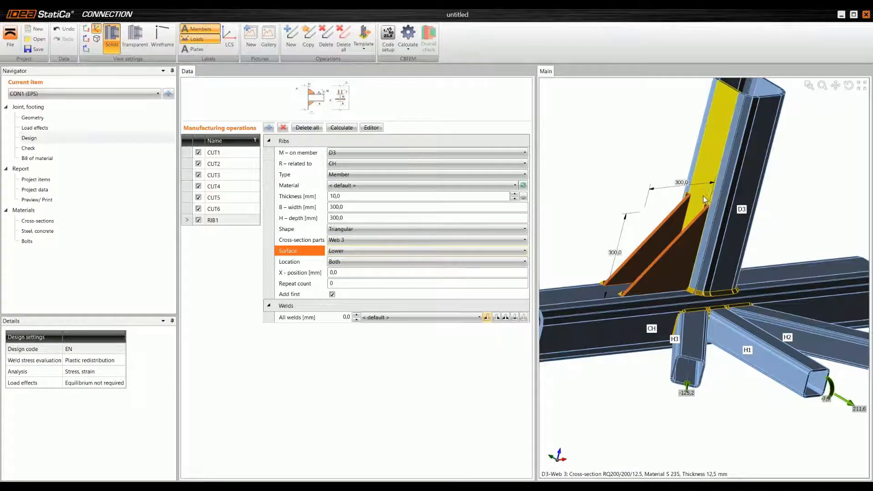
pyautogui.moveTo(733, 183); pyautogui.dragTo(629, 181, button='middle')
pyautogui.moveTo(776, 240); pyautogui.dragTo(773, 282, button='middle')
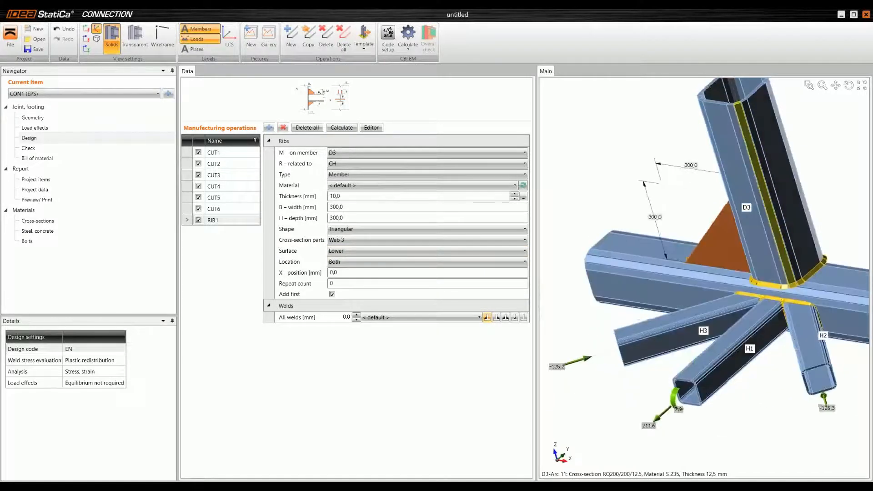
# Step: Try the Upper surface for the ribs, inspect it in a transparent view, and restore solid display and the Lower surface
pyautogui.click(400, 252)
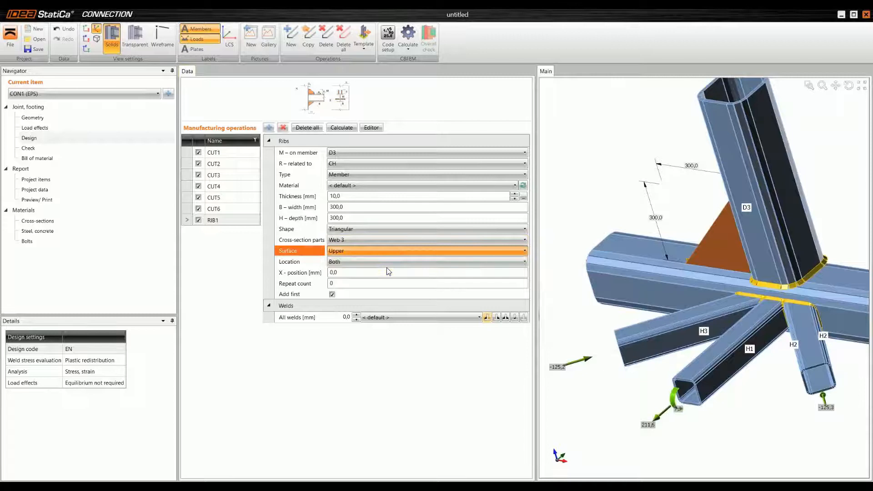
pyautogui.click(391, 269)
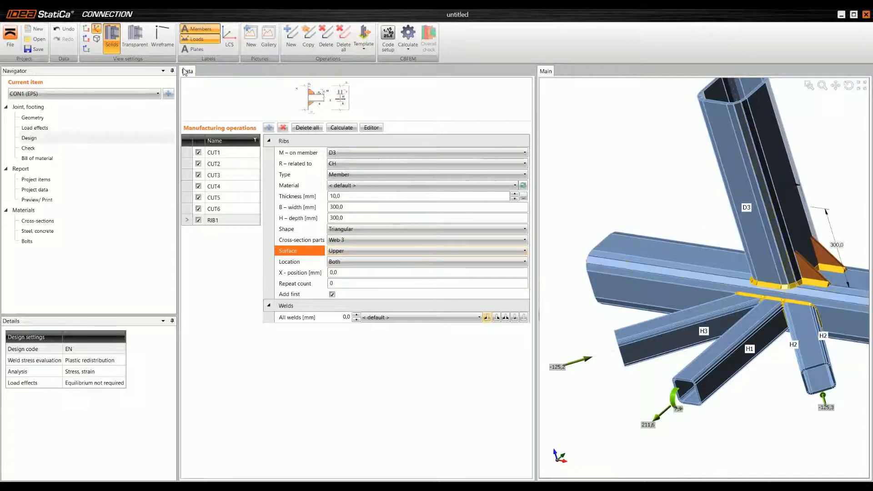
pyautogui.click(145, 46)
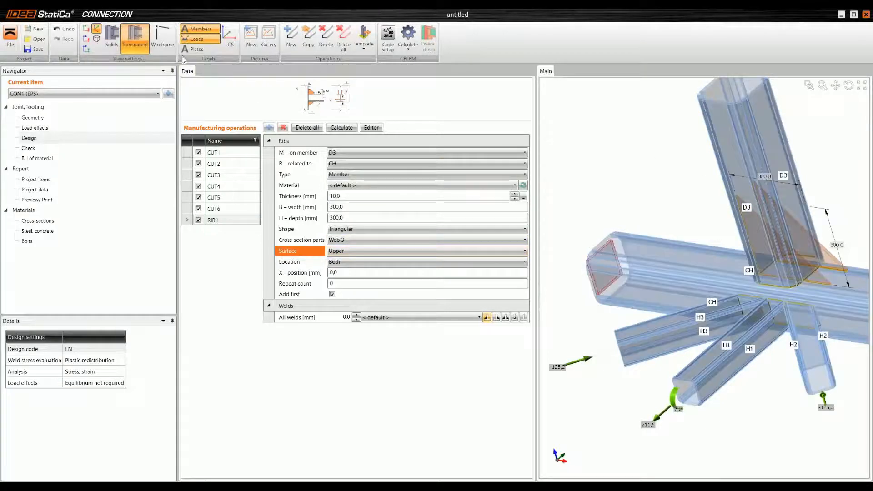
pyautogui.click(111, 38)
pyautogui.click(359, 251)
pyautogui.click(362, 260)
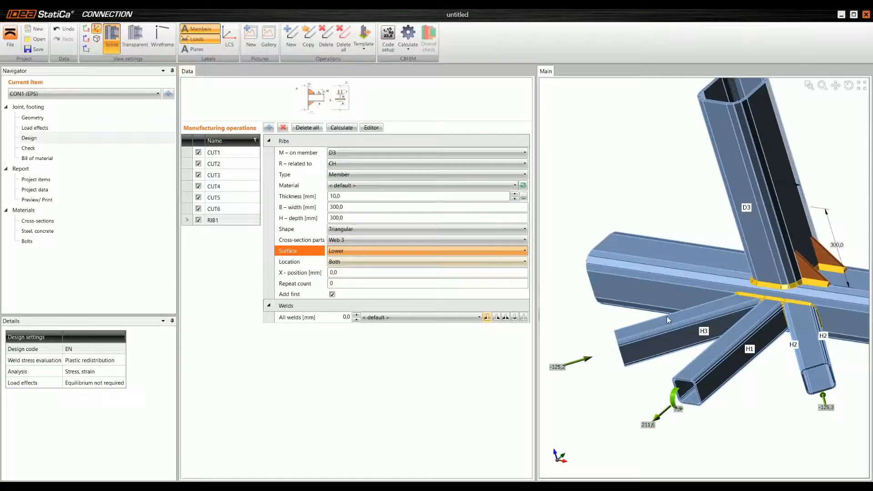
pyautogui.keyDown('ctrl'); pyautogui.moveTo(644, 342); pyautogui.dragTo(769, 318, button='middle'); pyautogui.keyUp('ctrl')
pyautogui.moveTo(615, 323); pyautogui.dragTo(622, 343, button='middle')
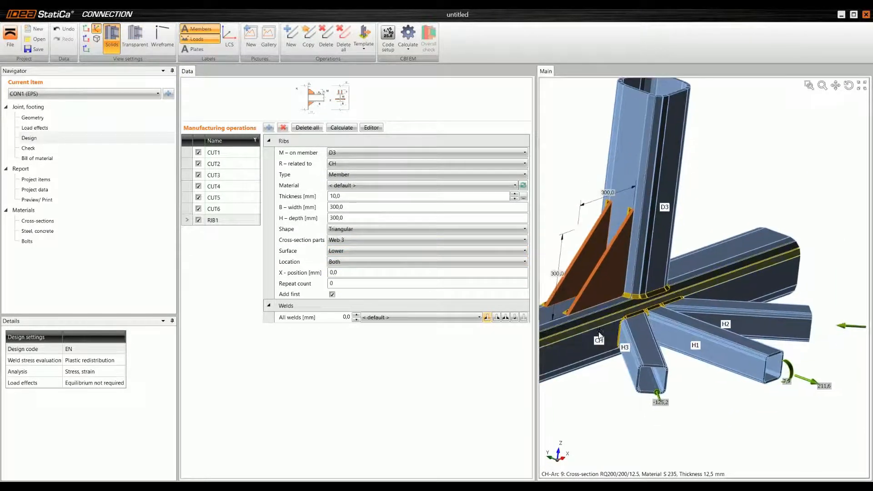
# Step: Set all rib welds to 5 mm and switch the single fillet to the opposite side of the rib plates
pyautogui.doubleClick(344, 317)
pyautogui.write('5')
pyautogui.press('Return')
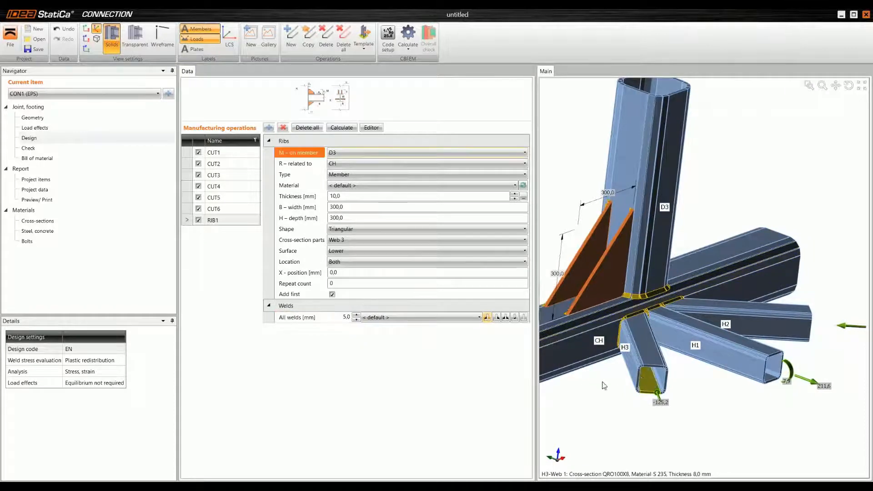
pyautogui.click(496, 317)
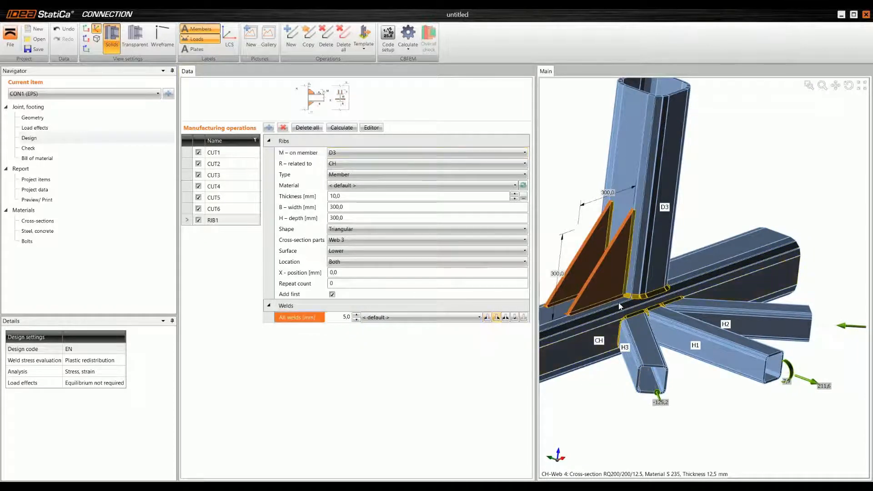
pyautogui.scroll(5, 595, 309)
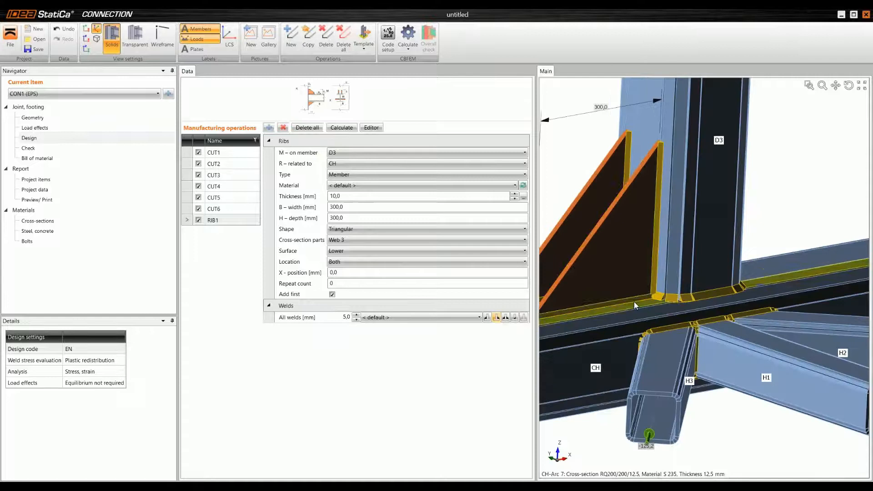
pyautogui.scroll(-3, 623, 300)
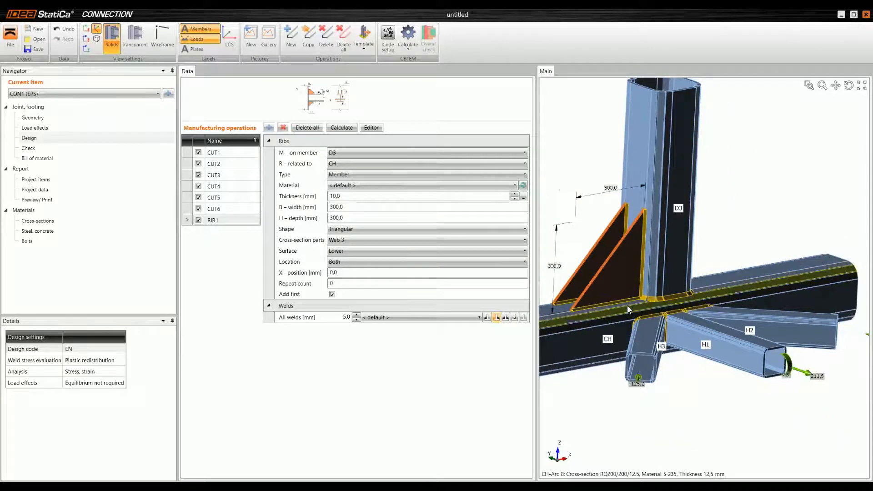
pyautogui.scroll(-4, 627, 306)
pyautogui.moveTo(619, 292); pyautogui.dragTo(614, 268, button='middle')
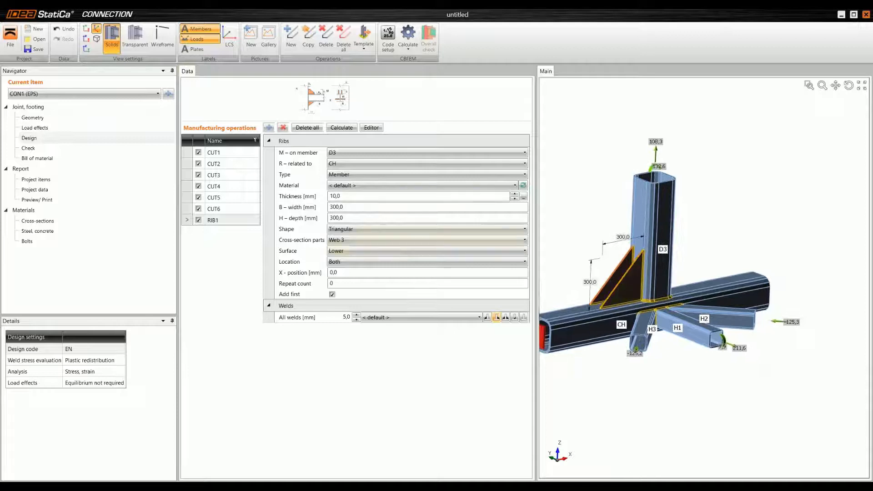
pyautogui.scroll(3, 673, 251)
pyautogui.moveTo(655, 305); pyautogui.dragTo(619, 305, button='middle')
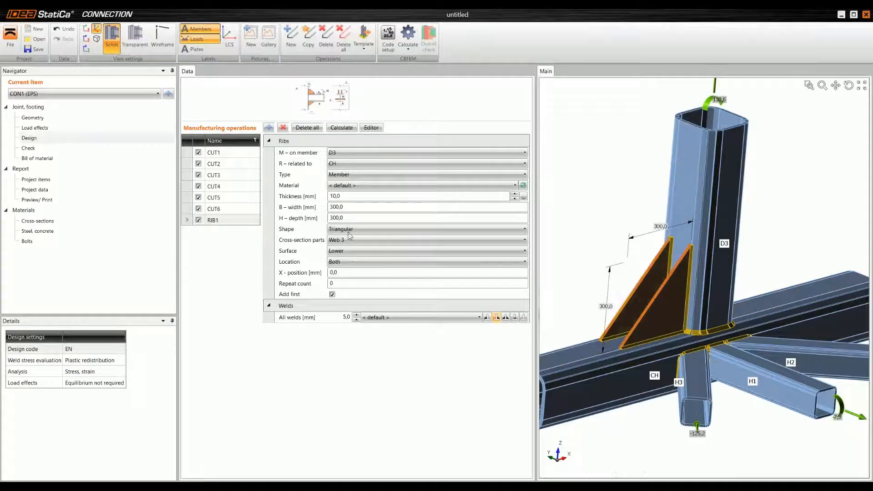
# Step: Add a rectangular stiffening plate with B2 width 450 mm, H1 height 0 and H2 height 120 mm
pyautogui.click(268, 128)
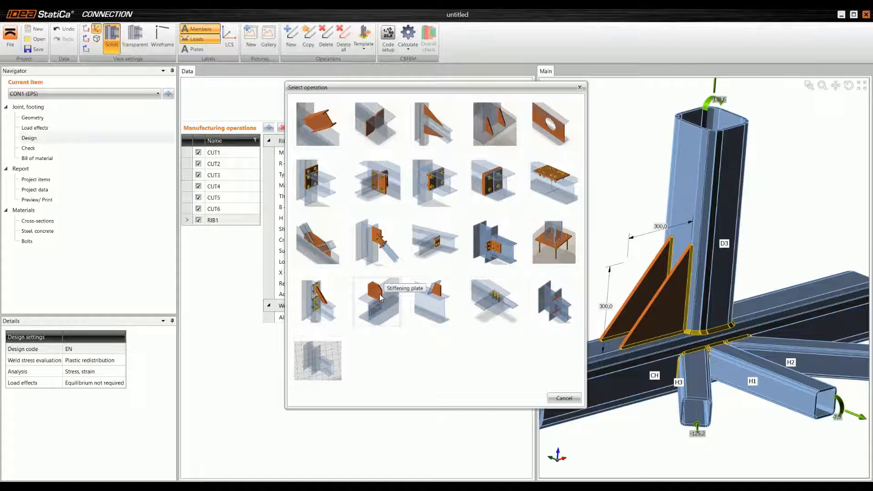
pyautogui.click(380, 295)
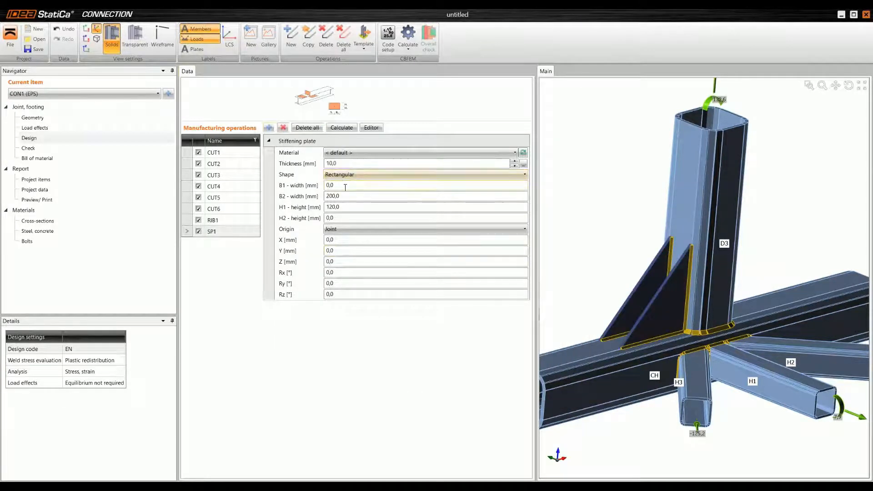
pyautogui.click(384, 196)
pyautogui.write('450')
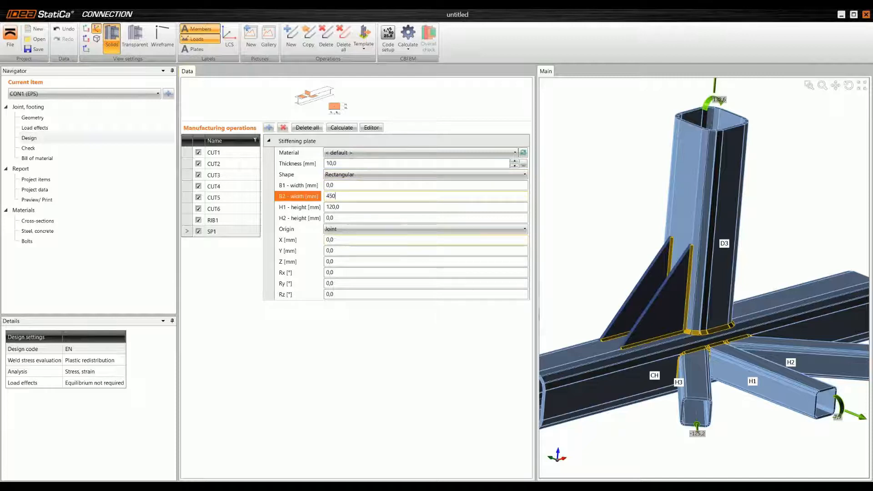
pyautogui.press('Tab')
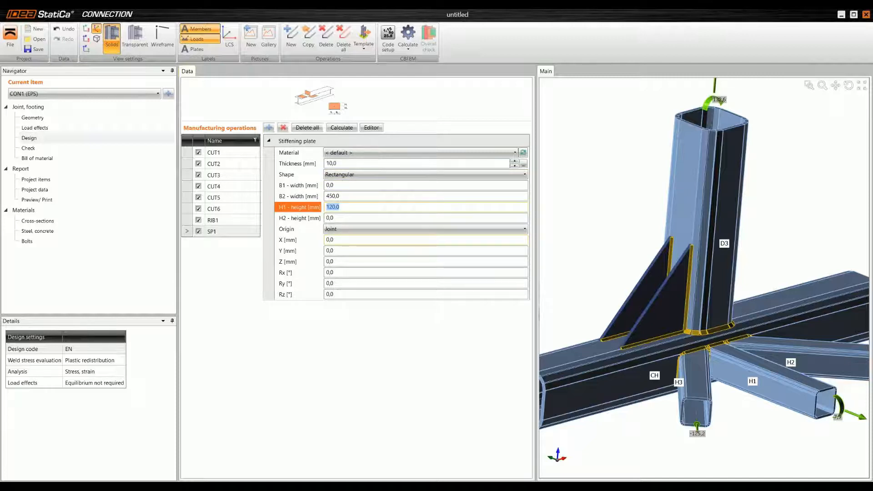
pyautogui.press('Tab')
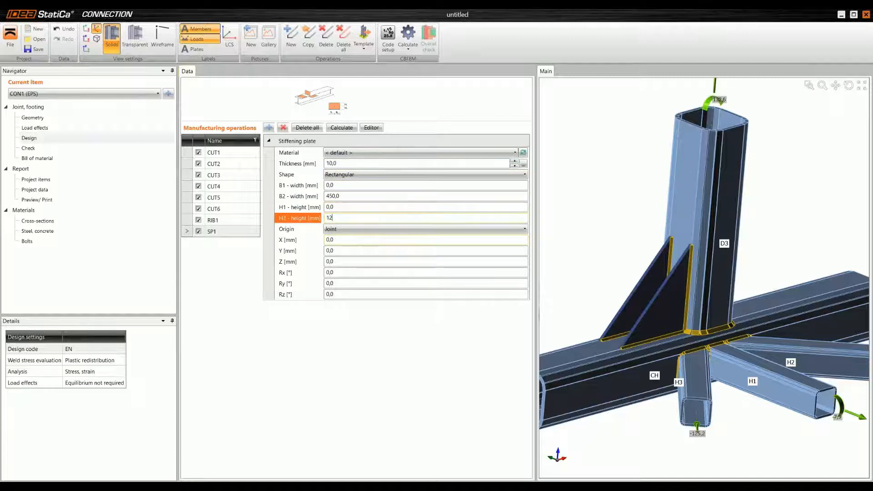
pyautogui.press('Tab')
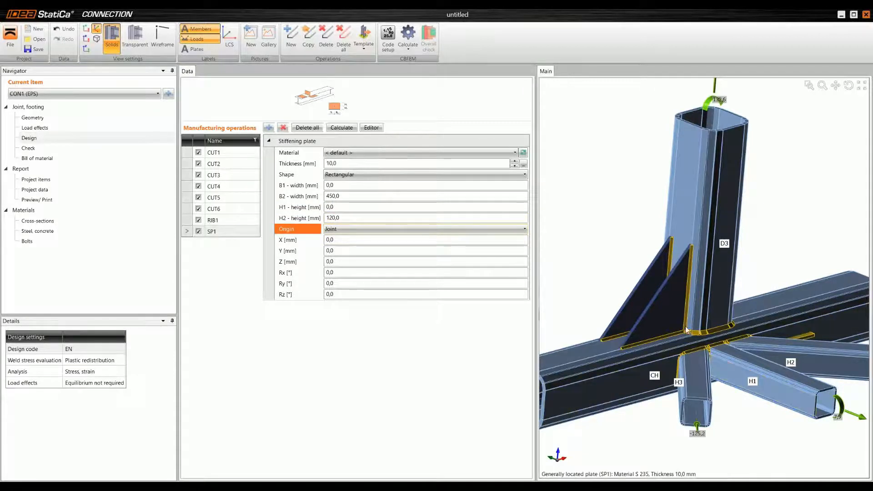
pyautogui.scroll(2, 811, 340)
pyautogui.scroll(-2, 803, 334)
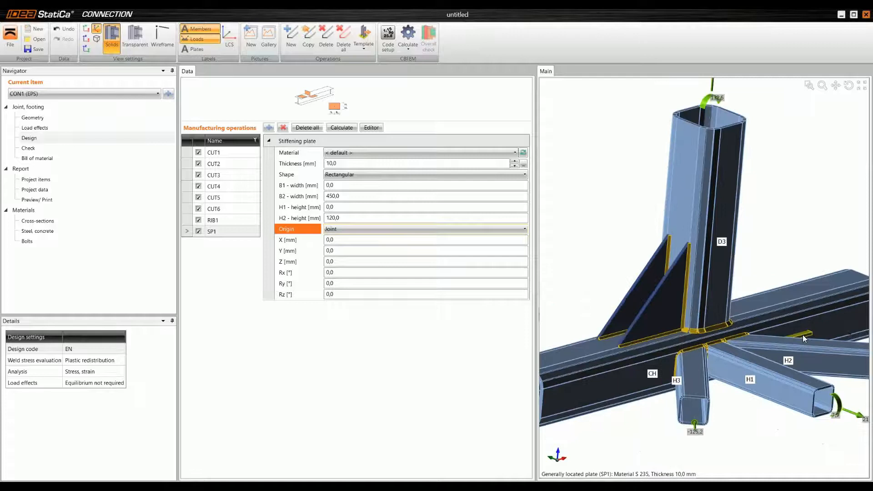
# Step: Set the stiffening plate's origin to Plate, referenced to rib plate RIB1a, with the location set to Rear
pyautogui.click(346, 229)
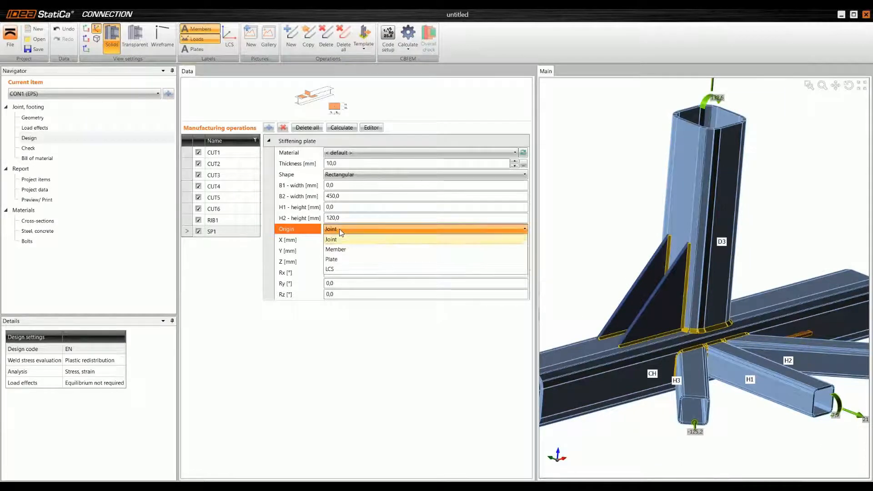
pyautogui.click(351, 259)
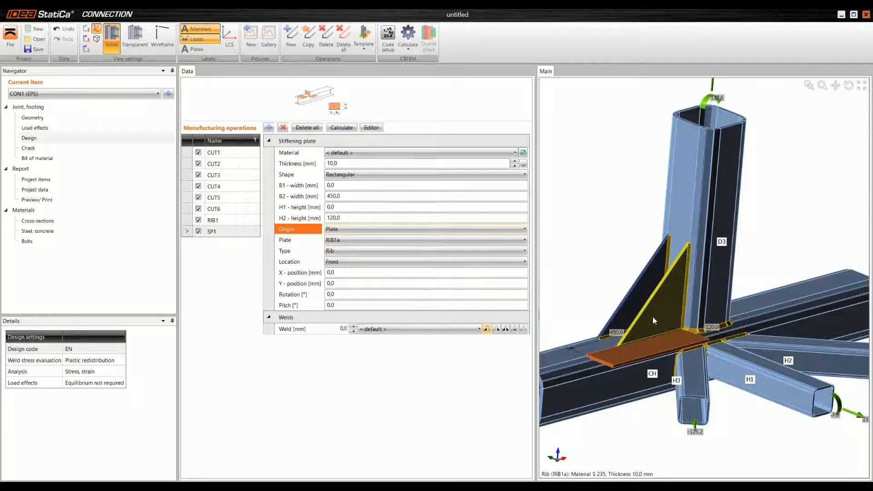
pyautogui.click(346, 262)
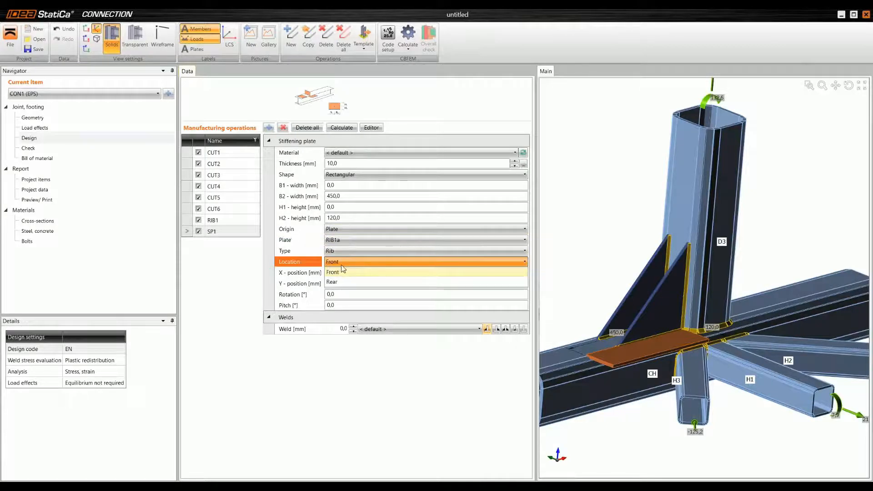
pyautogui.click(348, 282)
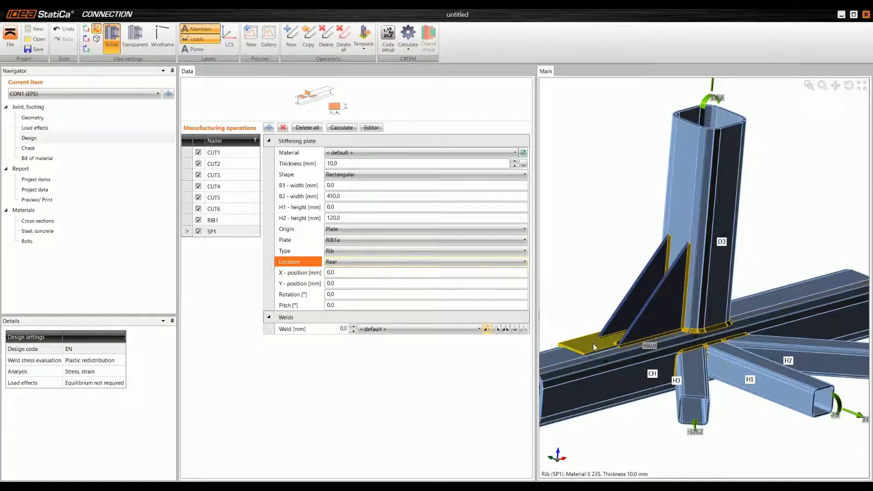
# Step: Place the stiffening plate along the ribs' sloping edge with Y-position 300 mm and rotation 45°
pyautogui.click(351, 283)
pyautogui.write('300')
pyautogui.press('Tab')
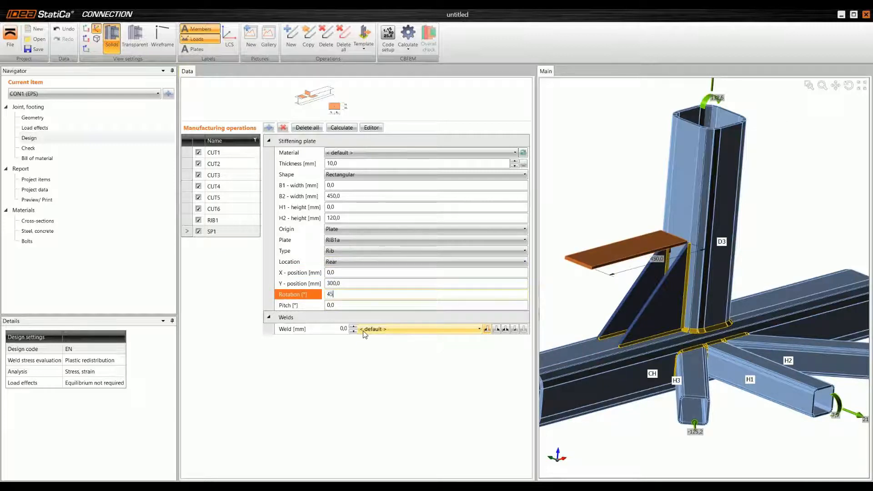
pyautogui.write('45')
pyautogui.press('Tab')
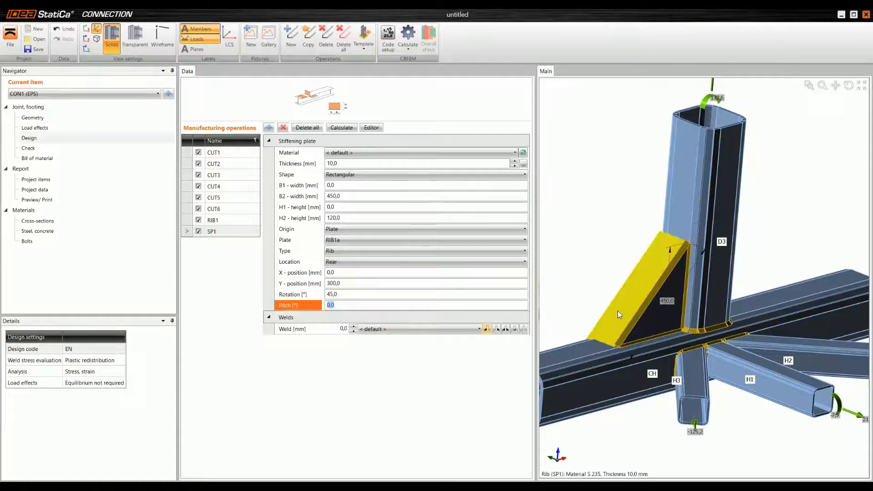
pyautogui.scroll(3, 618, 311)
pyautogui.moveTo(618, 314)
pyautogui.mouseDown(button='middle')
pyautogui.moveTo(643, 318)
pyautogui.moveTo(633, 318)
pyautogui.mouseUp(button='middle')
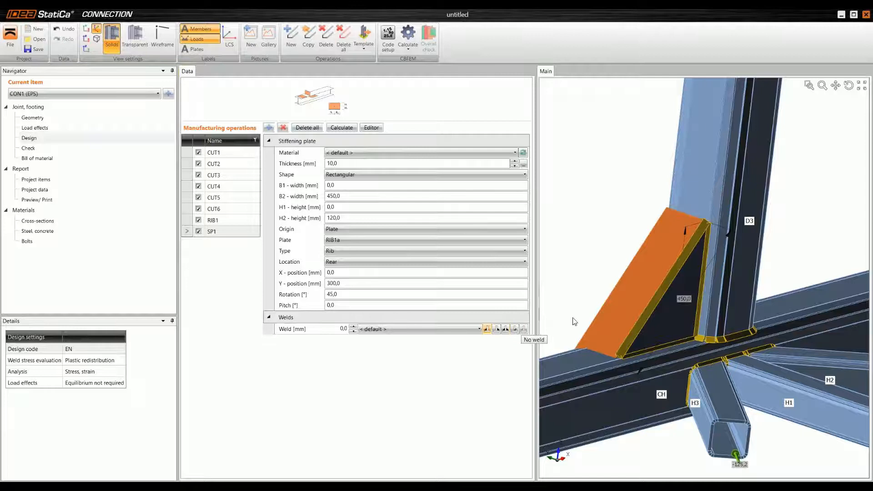
# Step: Make the stiffening plate's weld to the rib a butt weld and inspect the plate from the other side
pyautogui.click(514, 329)
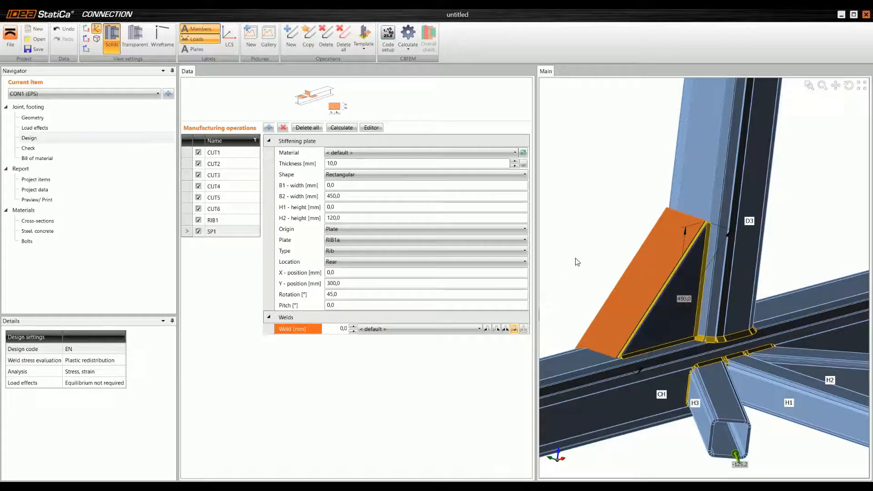
pyautogui.moveTo(578, 265); pyautogui.dragTo(689, 288, button='right')
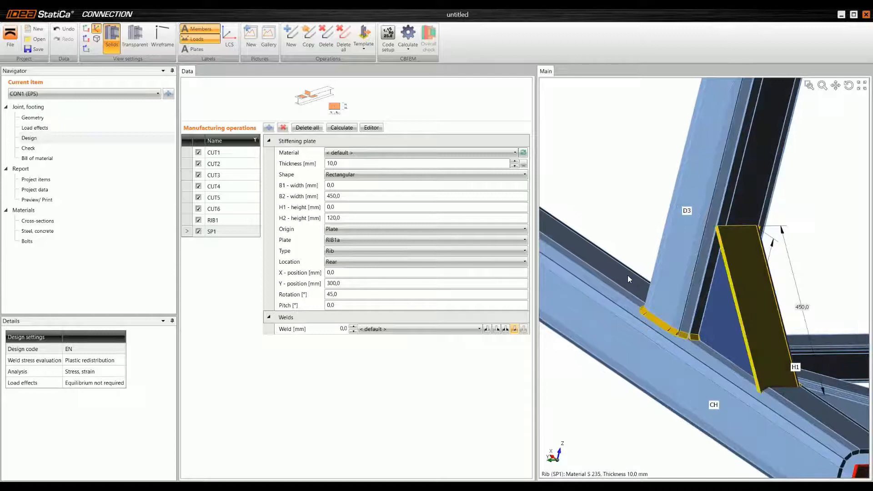
pyautogui.moveTo(628, 275); pyautogui.dragTo(615, 275, button='right')
pyautogui.moveTo(739, 218); pyautogui.dragTo(685, 185, button='middle')
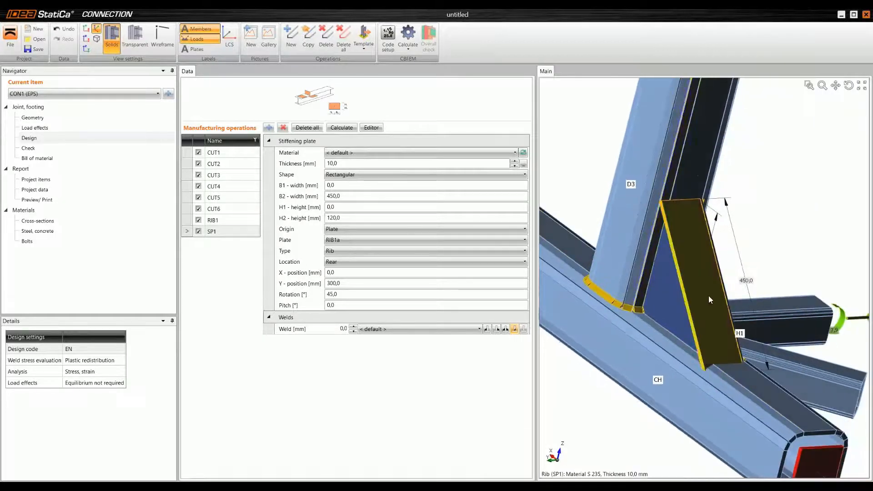
pyautogui.scroll(-3, 686, 301)
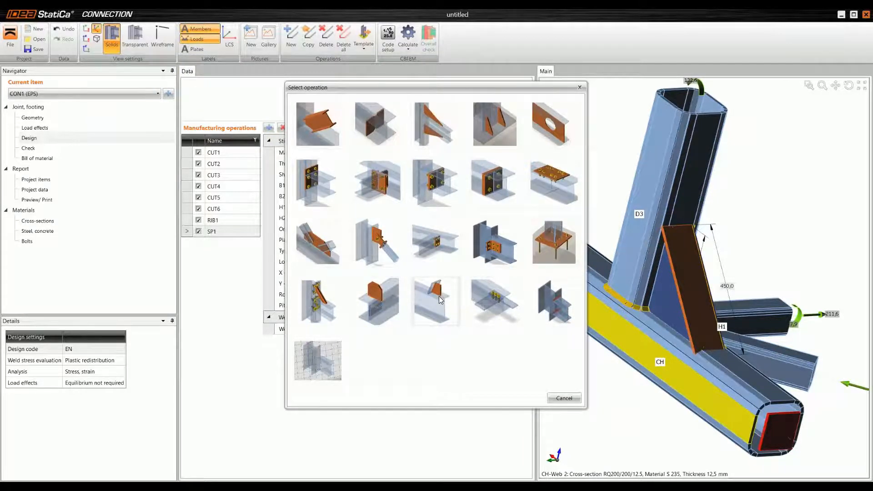
# Step: Add a Cut of plate operation trimming stiffening plate SP1 by rib plate RIB1b at its negative (-) surface
pyautogui.click(439, 296)
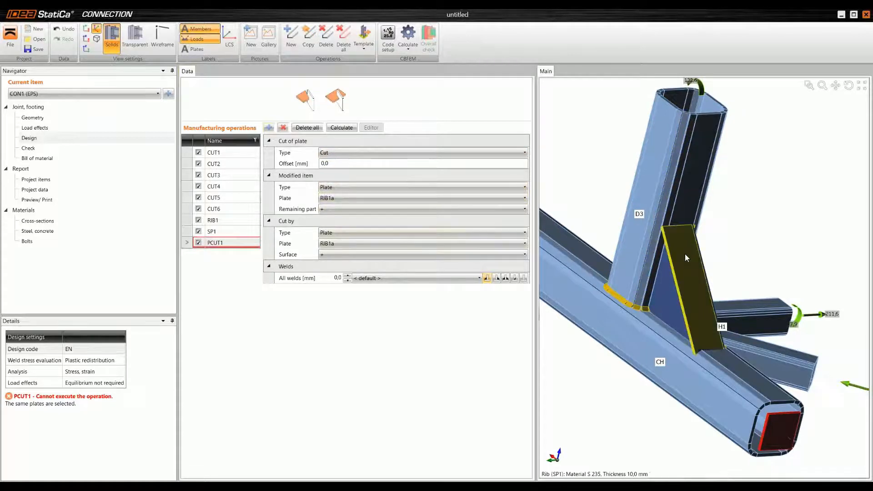
pyautogui.click(334, 200)
pyautogui.click(342, 227)
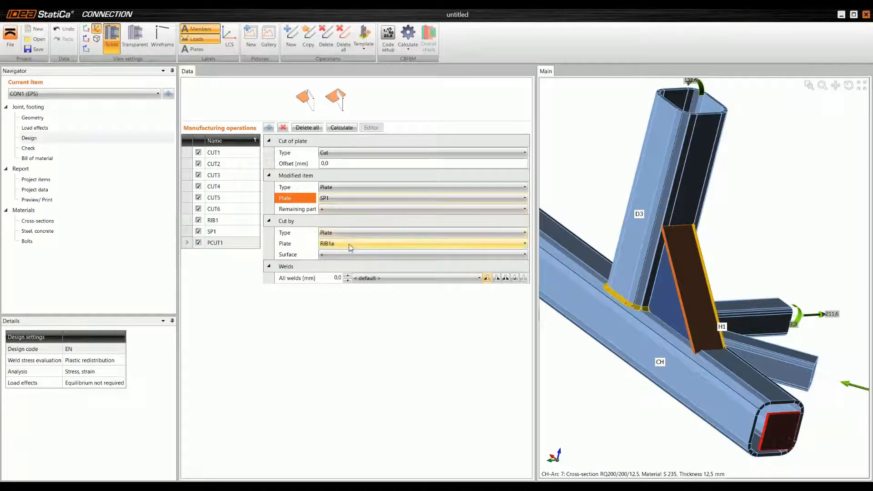
pyautogui.click(335, 245)
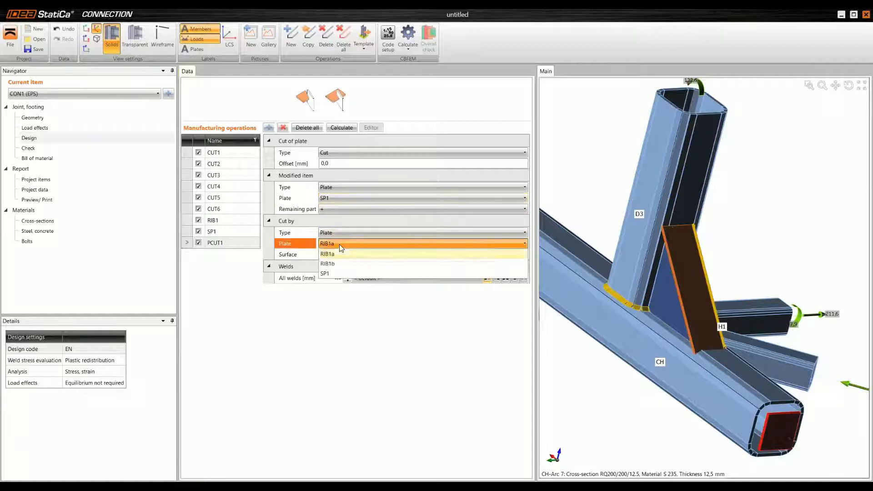
pyautogui.click(342, 264)
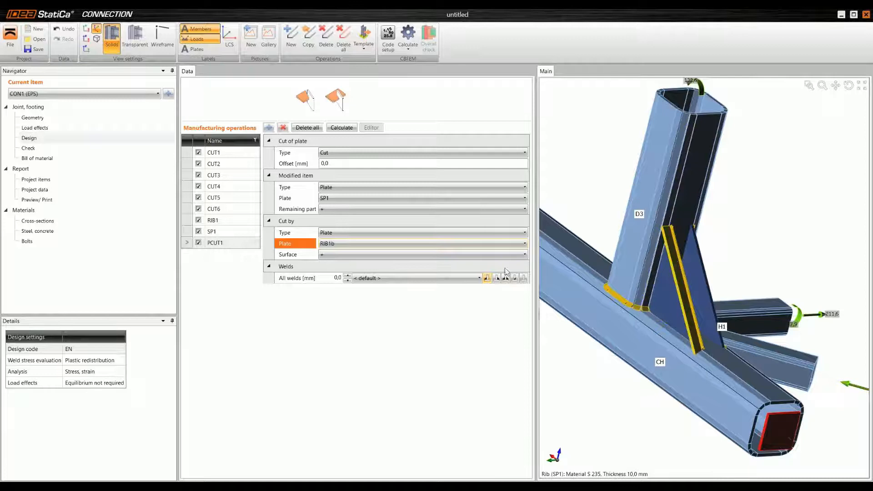
pyautogui.click(359, 254)
pyautogui.click(350, 254)
pyautogui.click(345, 277)
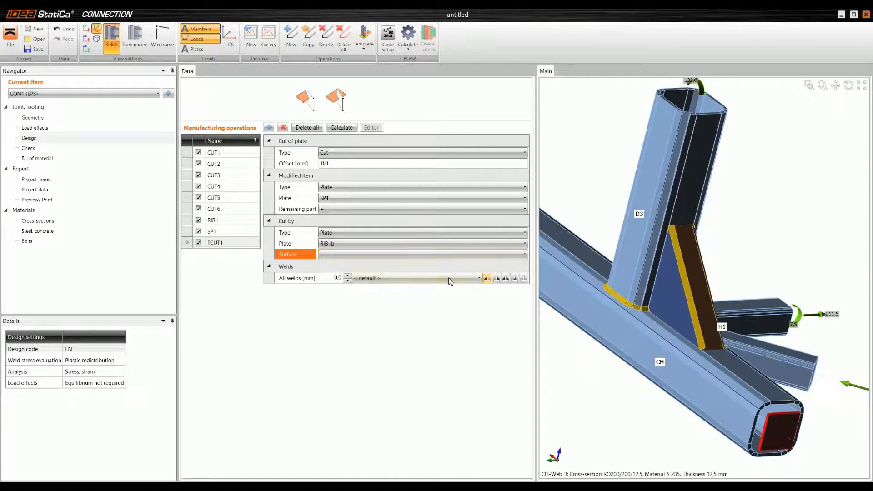
# Step: Set the weld between SP1 and RIB1b to a butt weld and check the welded ribs around D3
pyautogui.click(515, 278)
pyautogui.moveTo(664, 310); pyautogui.dragTo(594, 291, button='right')
pyautogui.scroll(2, 714, 253)
pyautogui.moveTo(714, 252); pyautogui.dragTo(714, 270, button='right')
pyautogui.moveTo(660, 378); pyautogui.dragTo(722, 307, button='right')
pyautogui.scroll(2, 722, 306)
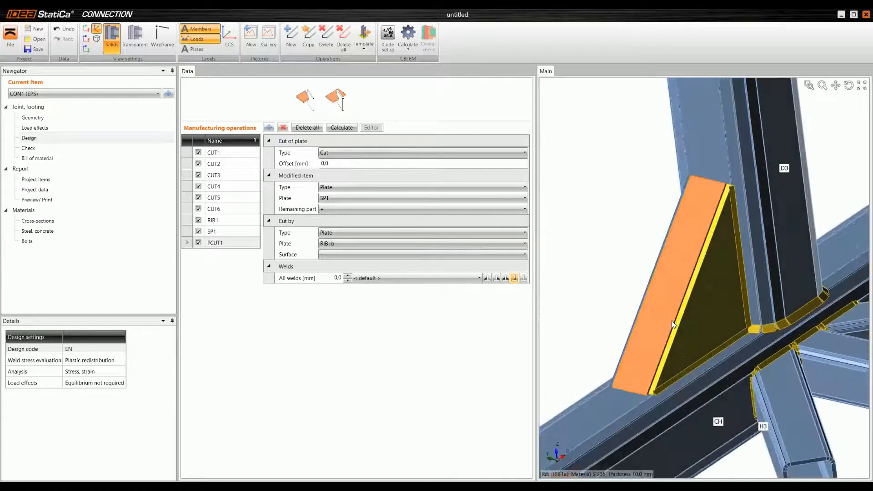
pyautogui.moveTo(662, 331); pyautogui.dragTo(660, 307, button='right')
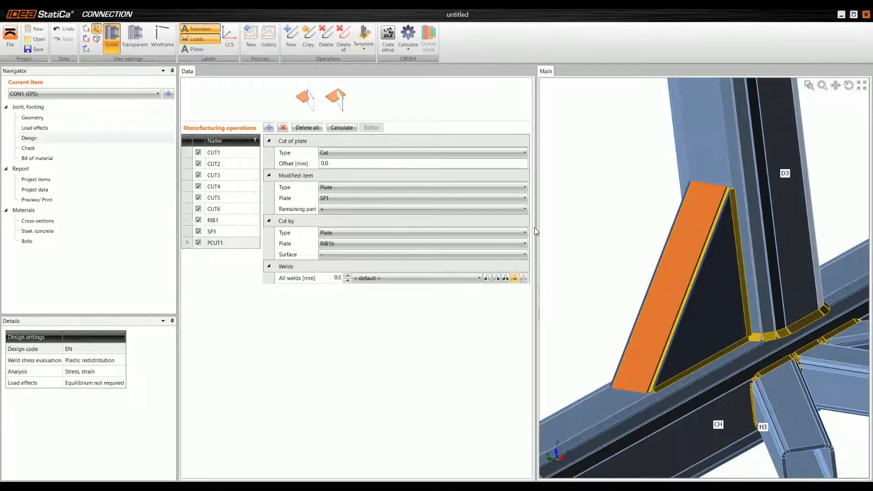
# Step: Add a second Cut of plate operation for SP1, cut by a plate of member CH
pyautogui.click(269, 129)
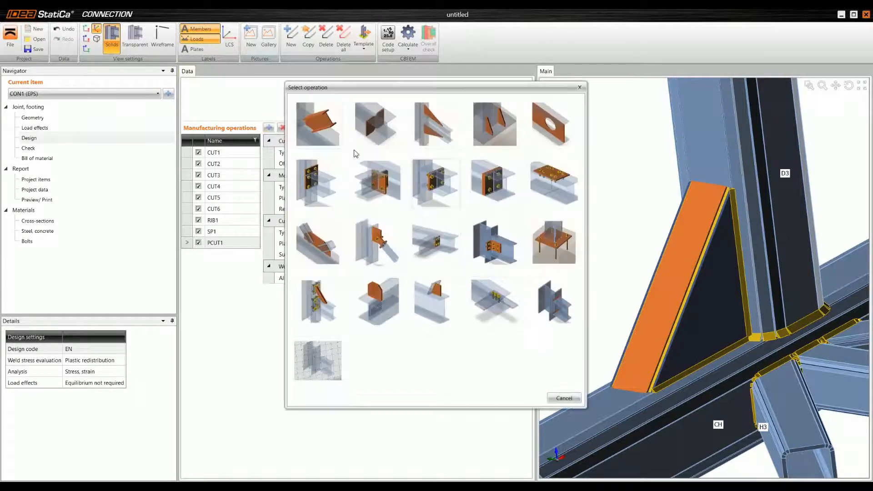
pyautogui.click(436, 298)
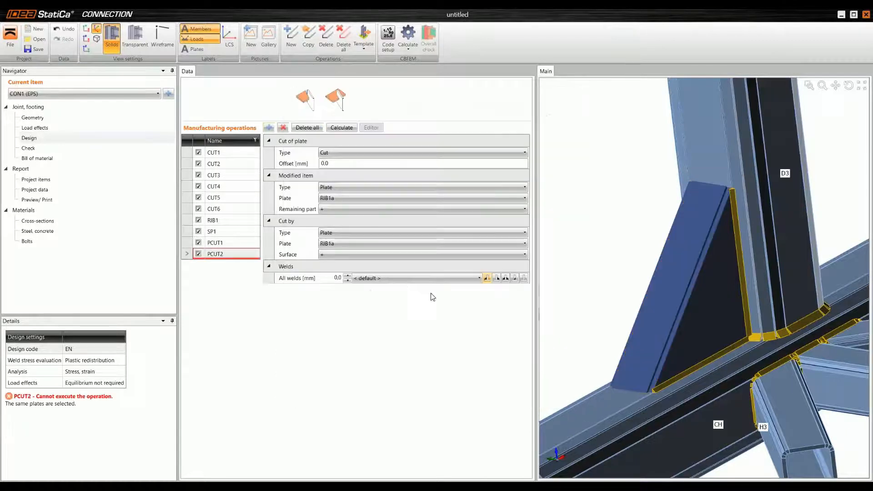
pyautogui.click(343, 200)
pyautogui.click(337, 227)
pyautogui.click(341, 233)
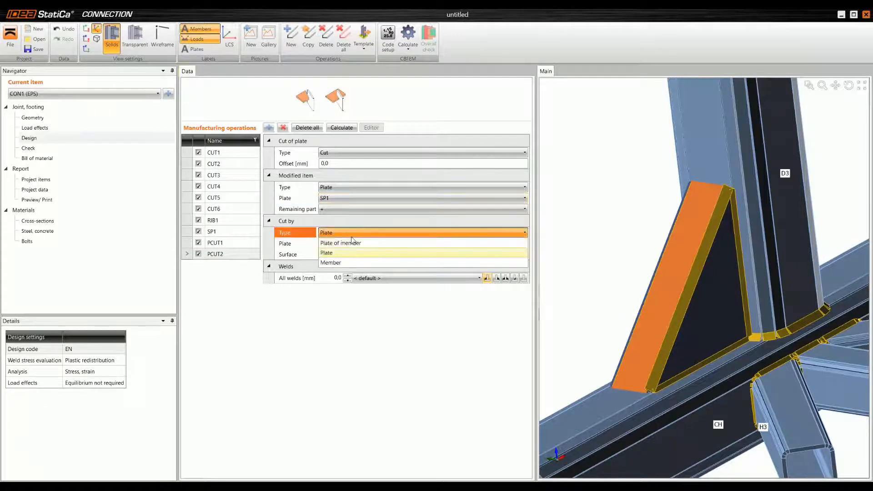
pyautogui.click(357, 244)
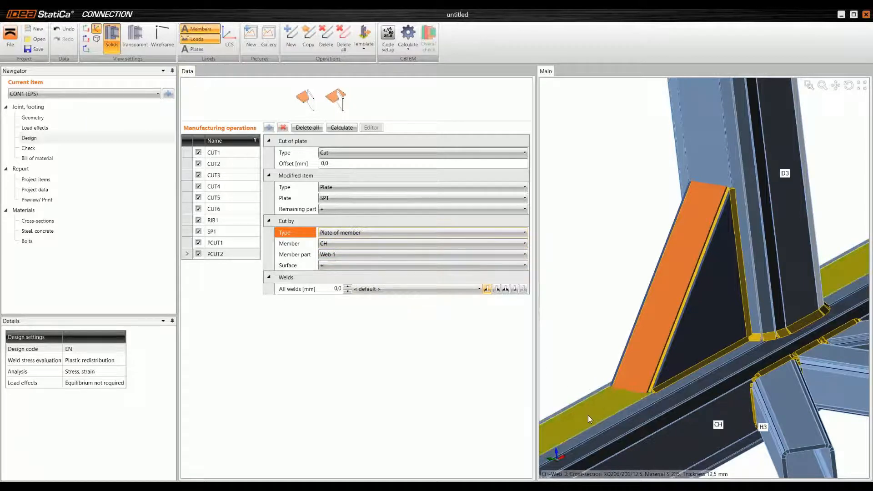
# Step: Trim SP1 by Web 3 of member CH, using the negative (-) surface
pyautogui.click(352, 254)
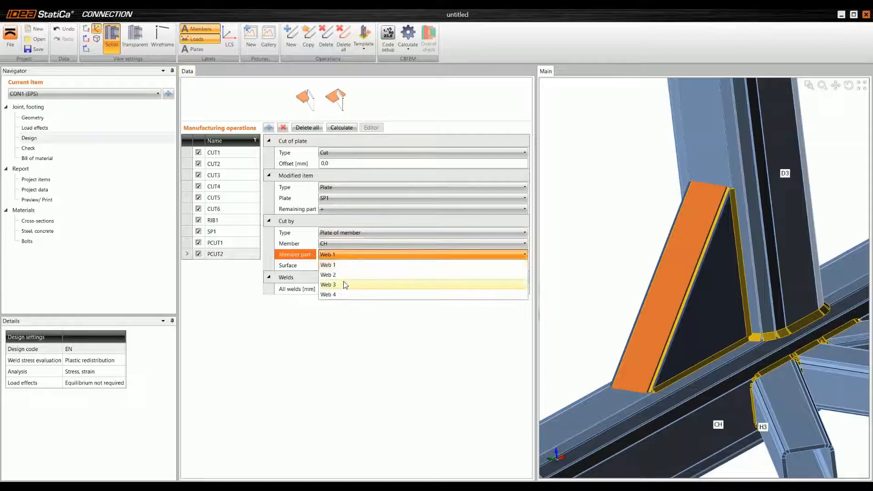
pyautogui.click(343, 284)
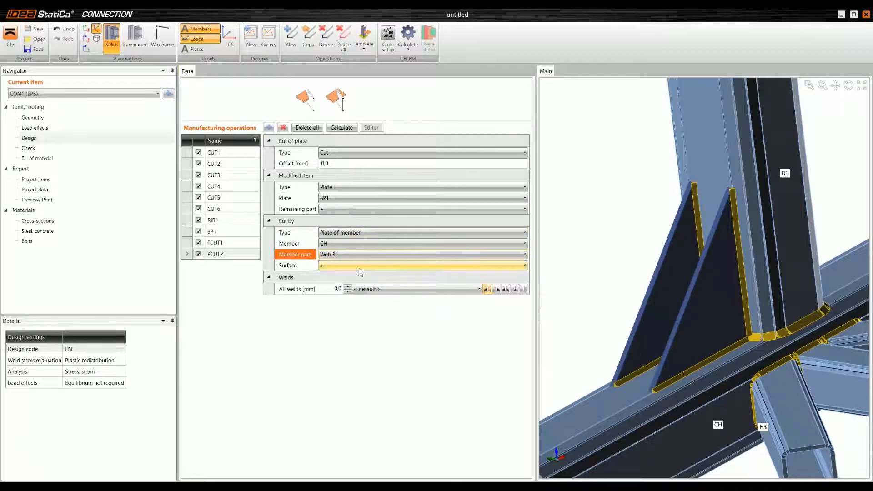
pyautogui.click(359, 270)
pyautogui.click(351, 288)
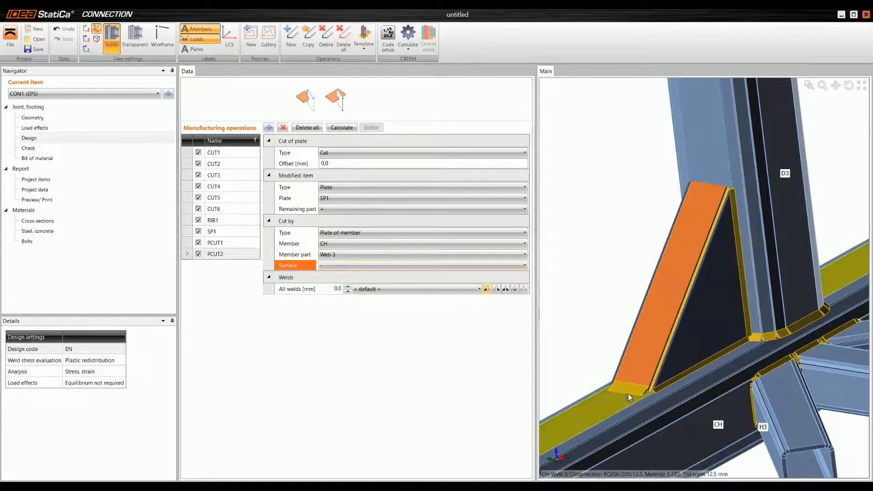
# Step: Set the weld size between SP1 and the chord CH to 5 mm
pyautogui.scroll(3, 629, 394)
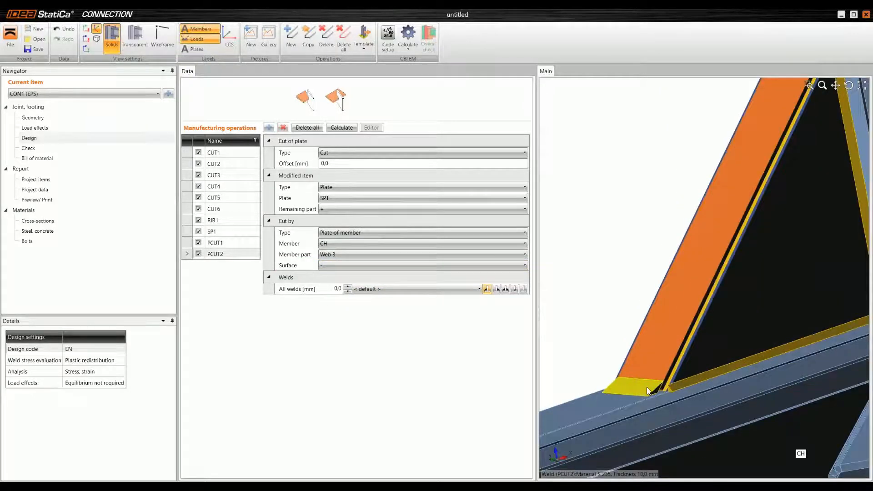
pyautogui.click(337, 291)
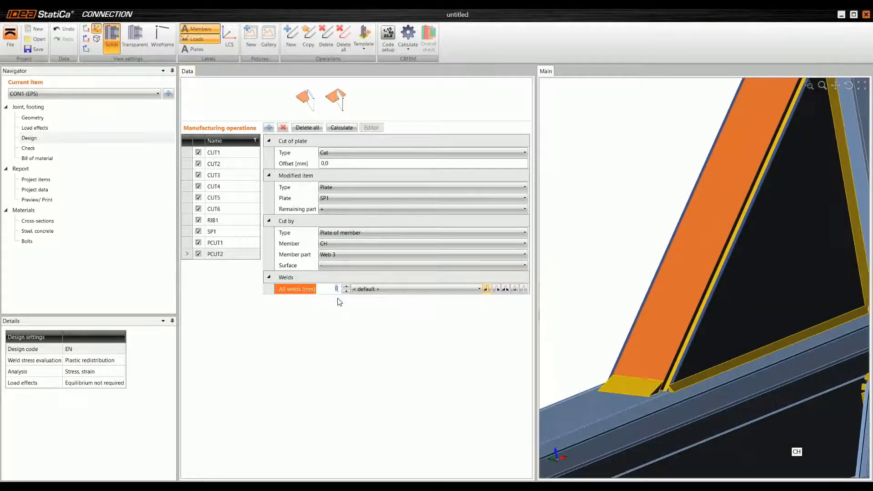
pyautogui.write('5')
pyautogui.press('Return')
pyautogui.scroll(-3, 672, 216)
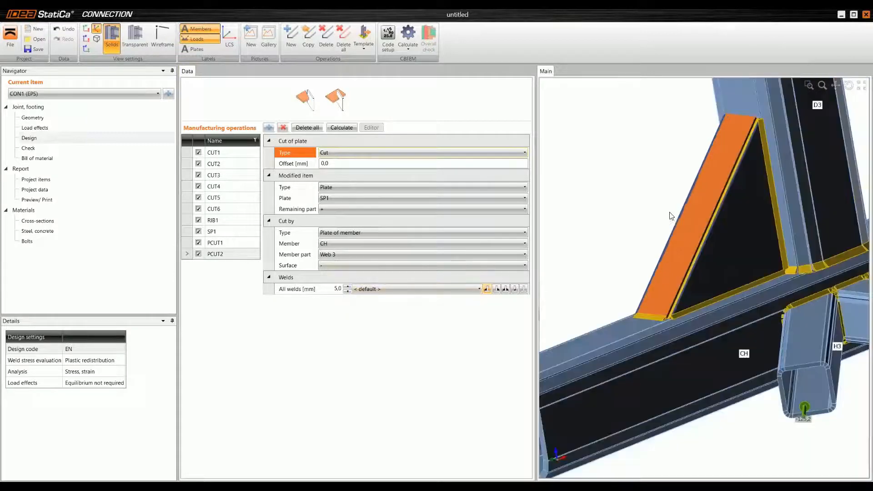
# Step: Copy the chord cut of stiffening plate SP1 and set the cutting member to D3, keeping Web 3 as the member part
pyautogui.scroll(-2, 657, 182)
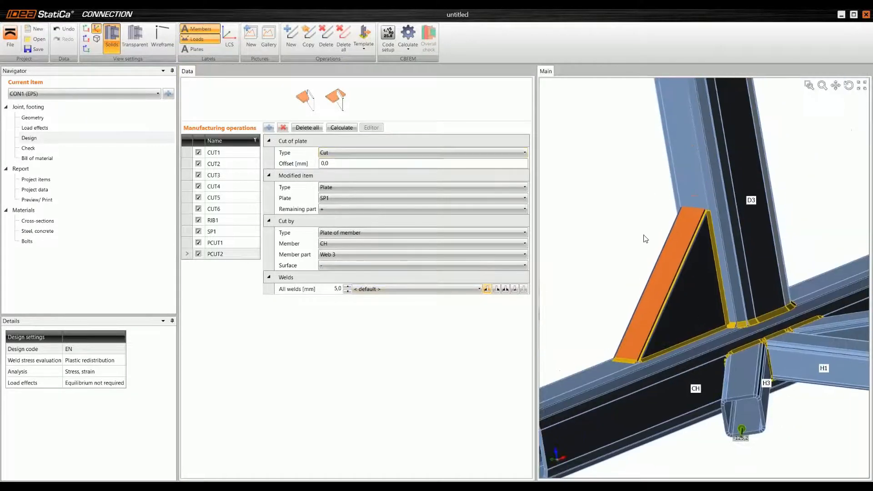
pyautogui.moveTo(645, 236); pyautogui.dragTo(616, 237, button='middle')
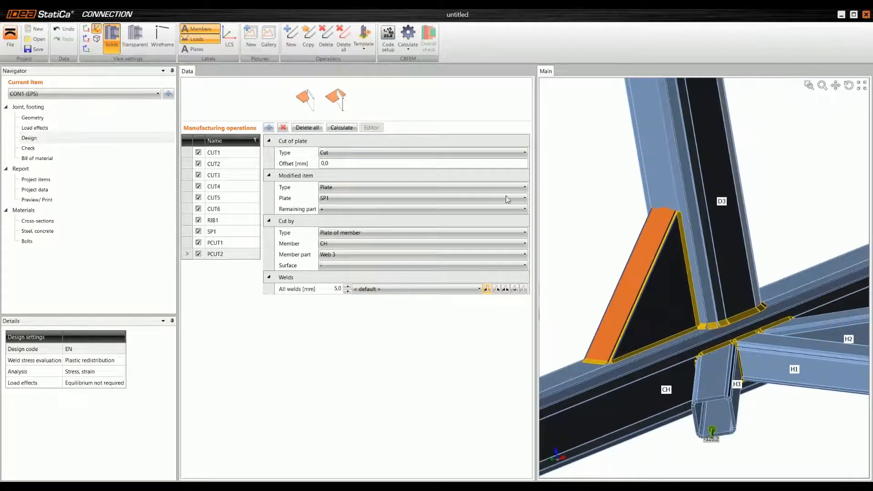
pyautogui.click(310, 39)
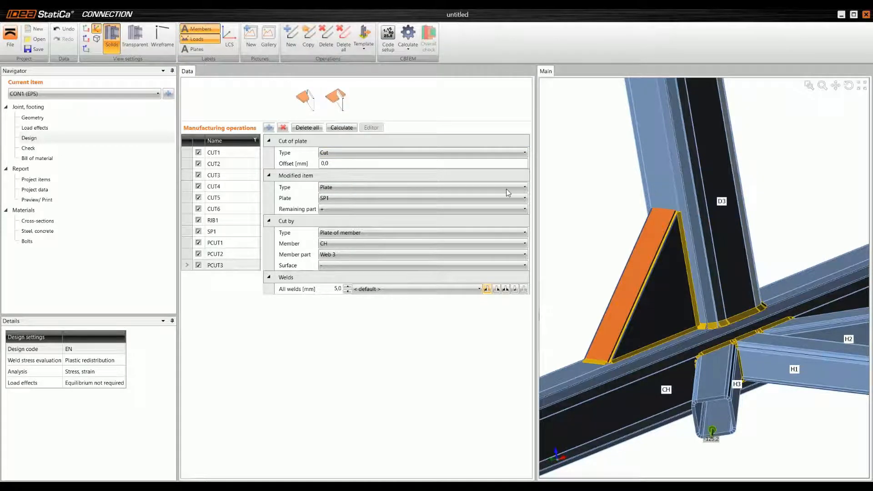
pyautogui.click(339, 246)
pyautogui.click(340, 263)
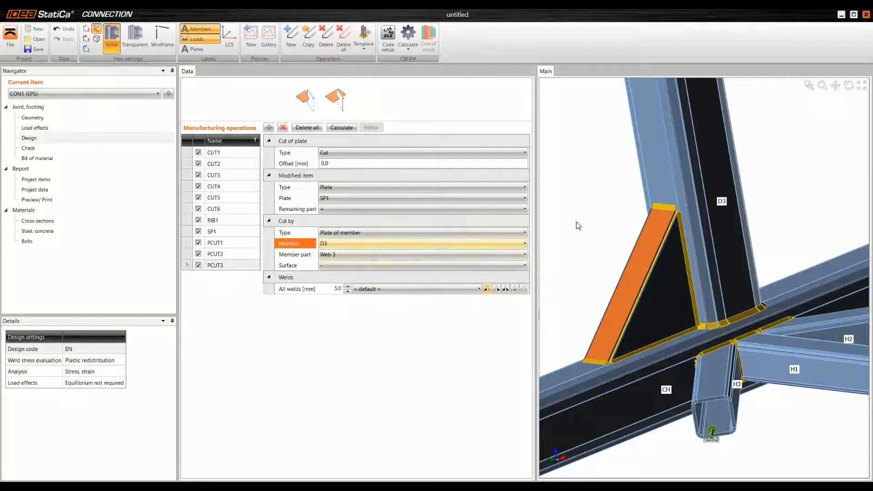
pyautogui.scroll(2, 672, 203)
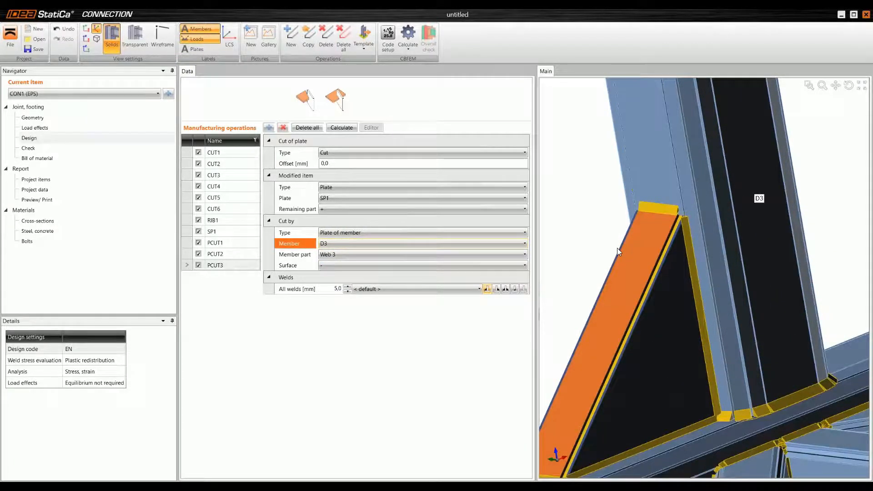
pyautogui.moveTo(613, 253); pyautogui.dragTo(623, 261, button='middle')
pyautogui.scroll(-2, 635, 264)
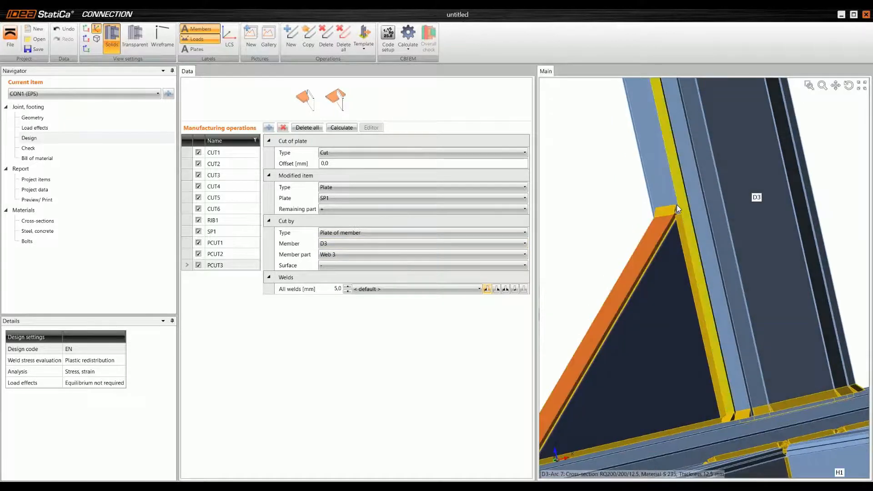
pyautogui.scroll(-3, 665, 212)
pyautogui.moveTo(755, 220); pyautogui.dragTo(634, 157, button='middle')
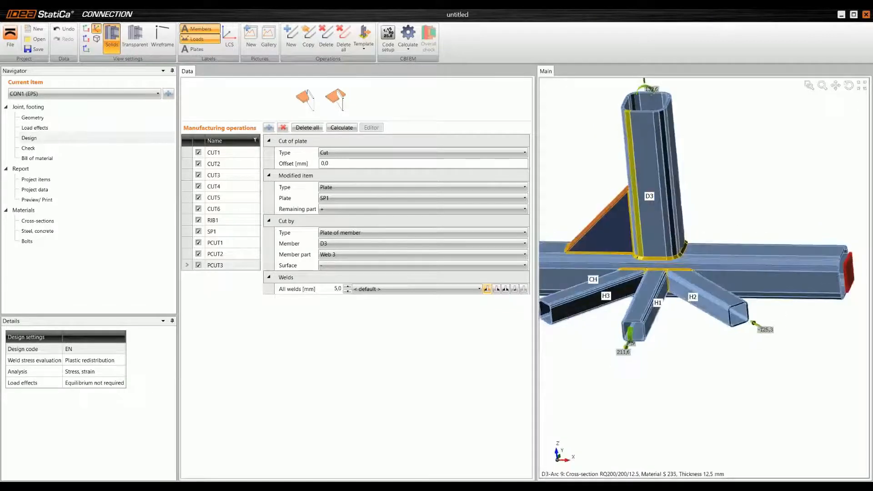
pyautogui.click(185, 231)
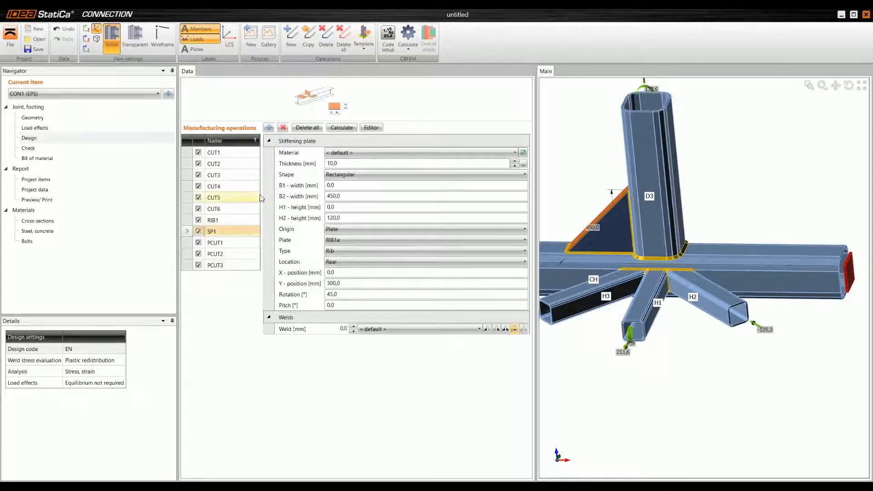
pyautogui.click(308, 36)
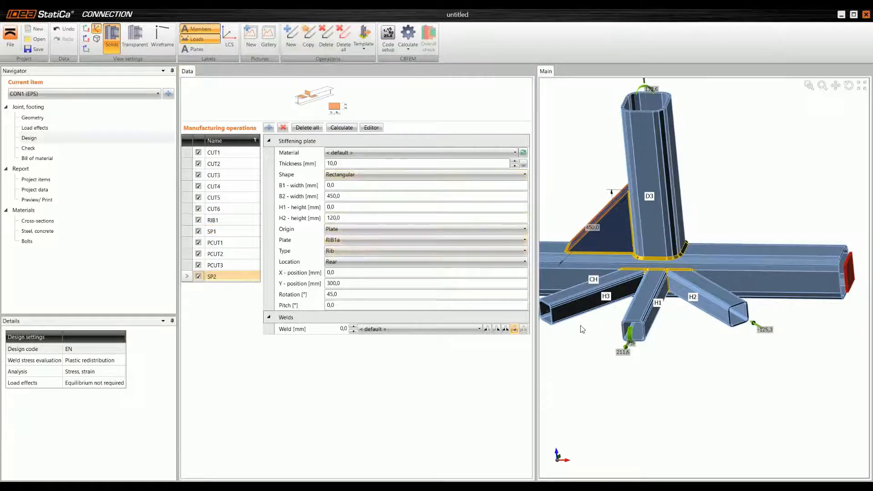
pyautogui.keyDown('ctrl'); pyautogui.moveTo(598, 329); pyautogui.dragTo(608, 313, button='middle'); pyautogui.keyUp('ctrl')
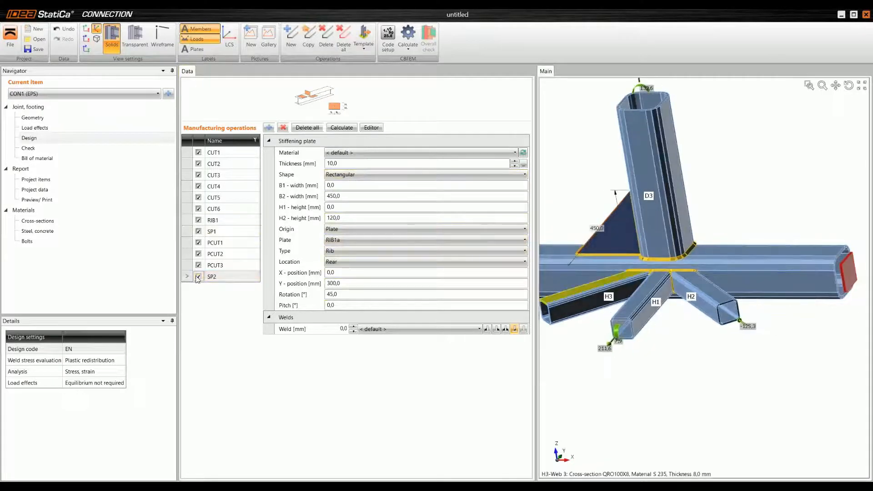
pyautogui.click(283, 127)
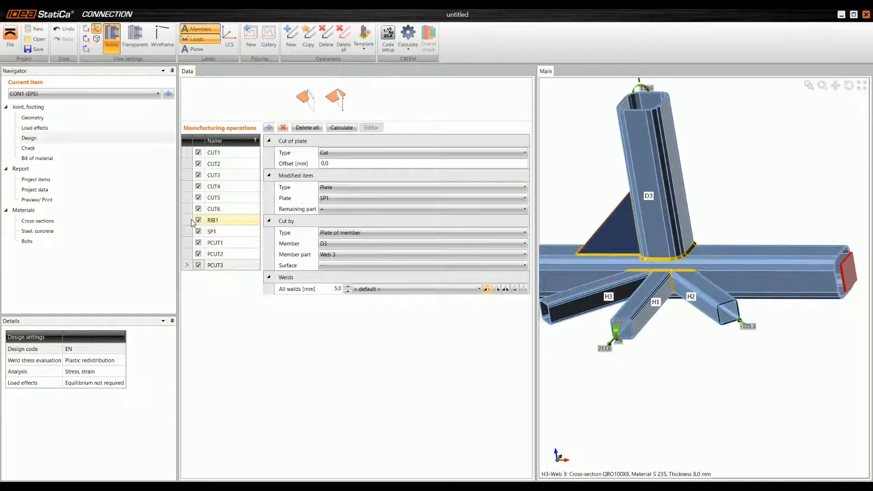
# Step: Copy rib operation RIB1, place the new ribs on Web 1 of D3, and switch their fillet welds to the opposite side
pyautogui.click(191, 222)
pyautogui.click(313, 49)
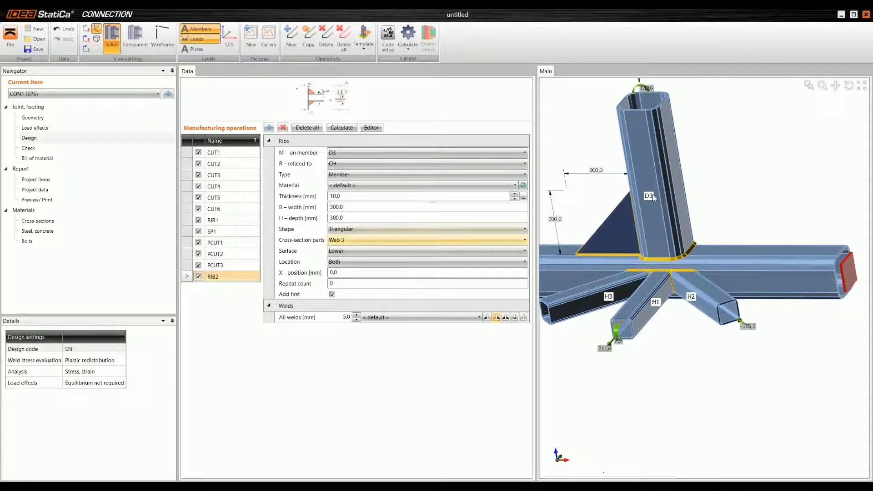
pyautogui.click(354, 237)
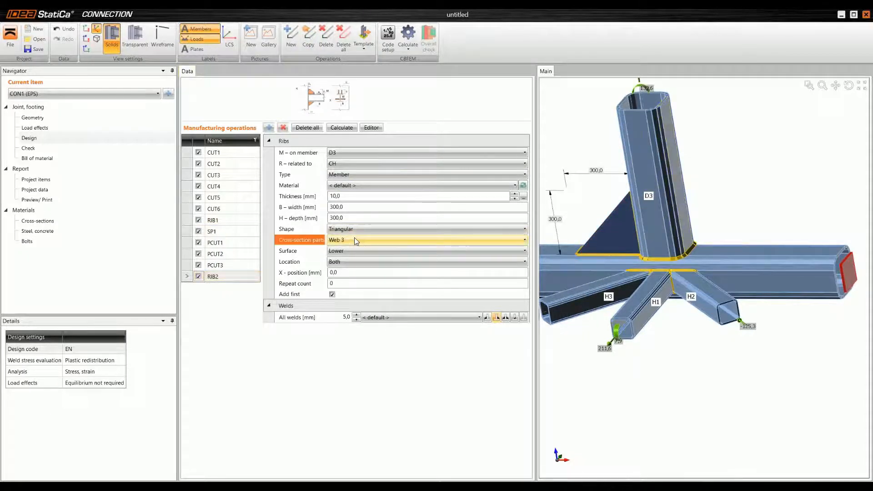
pyautogui.click(347, 250)
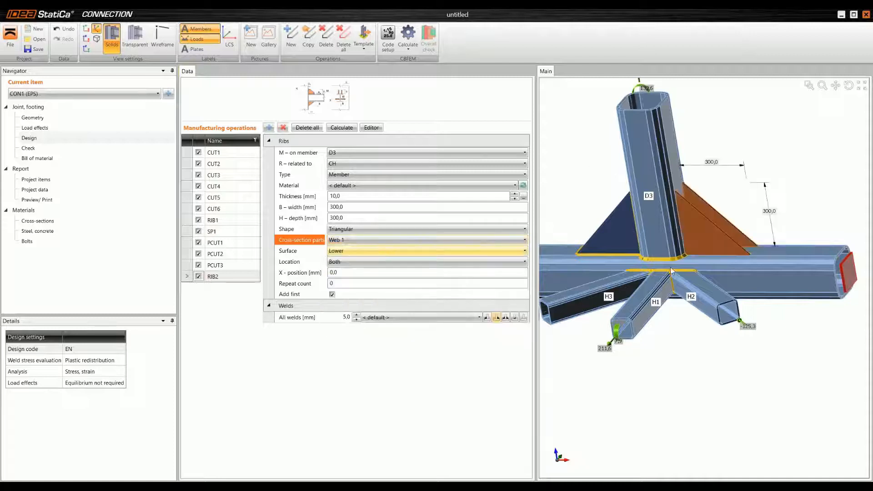
pyautogui.moveTo(710, 293); pyautogui.dragTo(643, 291, button='right')
pyautogui.scroll(3, 687, 228)
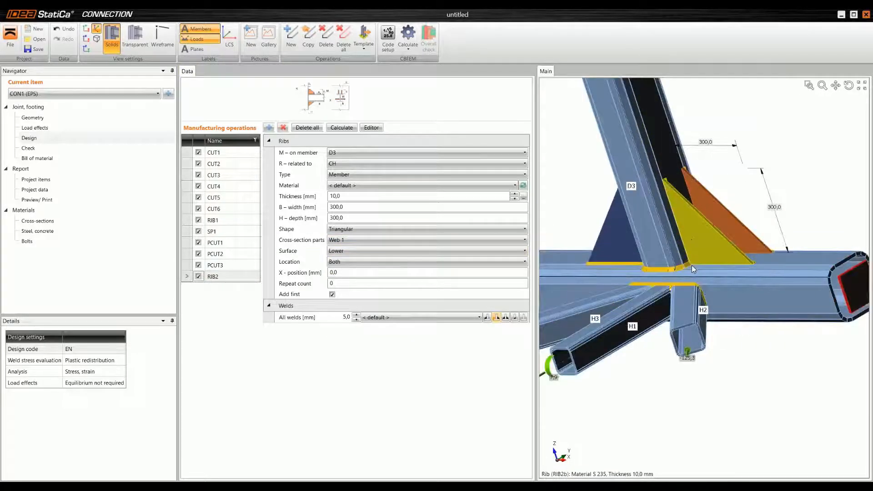
pyautogui.click(487, 317)
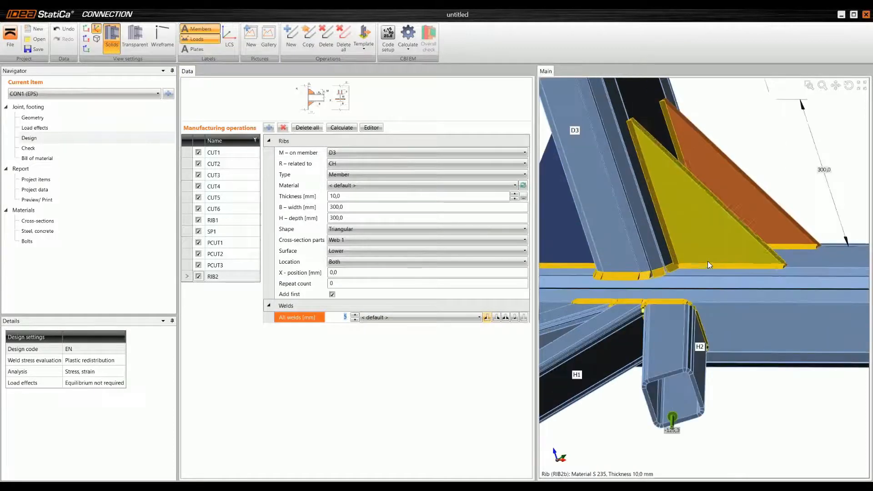
# Step: Copy stiffening plate SP1 and attach the copy to plate RIB2a
pyautogui.click(189, 232)
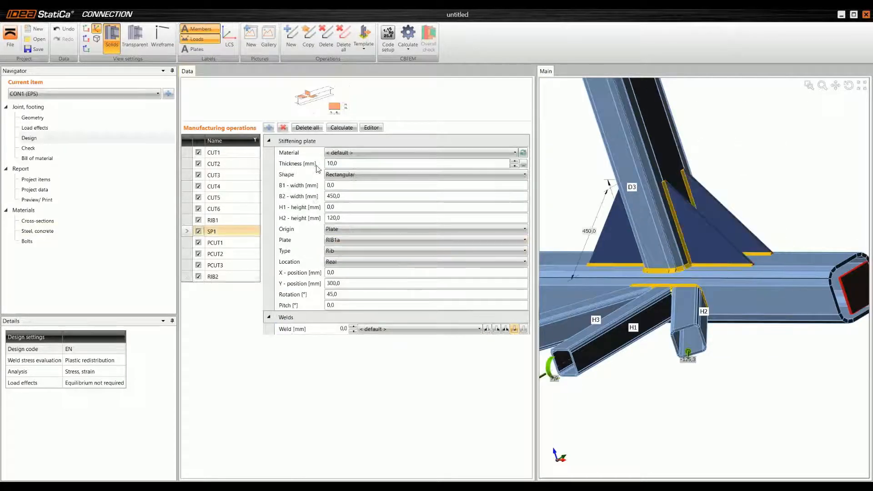
pyautogui.click(308, 42)
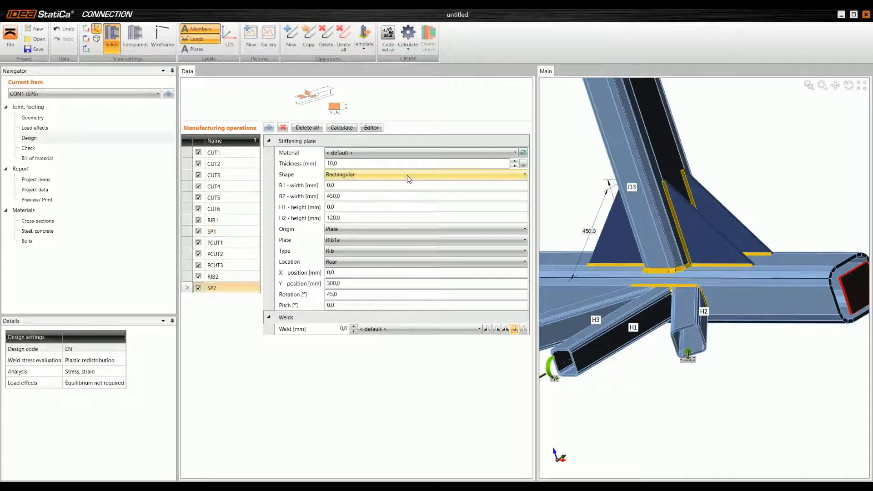
pyautogui.click(363, 241)
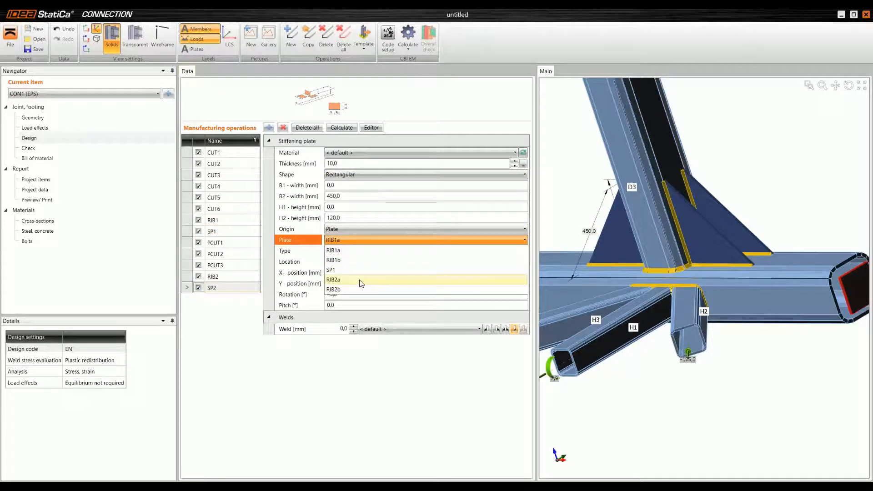
pyautogui.click(360, 280)
pyautogui.scroll(5, 748, 223)
pyautogui.moveTo(797, 231); pyautogui.dragTo(778, 230, button='right')
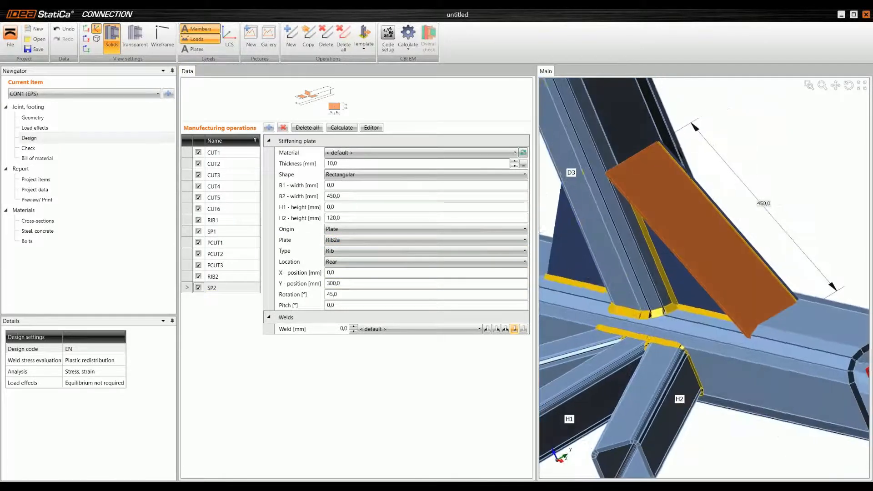
# Step: Copy plate cut PCUT1, setting SP2 as the modified plate and RIB2b as the cutting plate
pyautogui.click(187, 245)
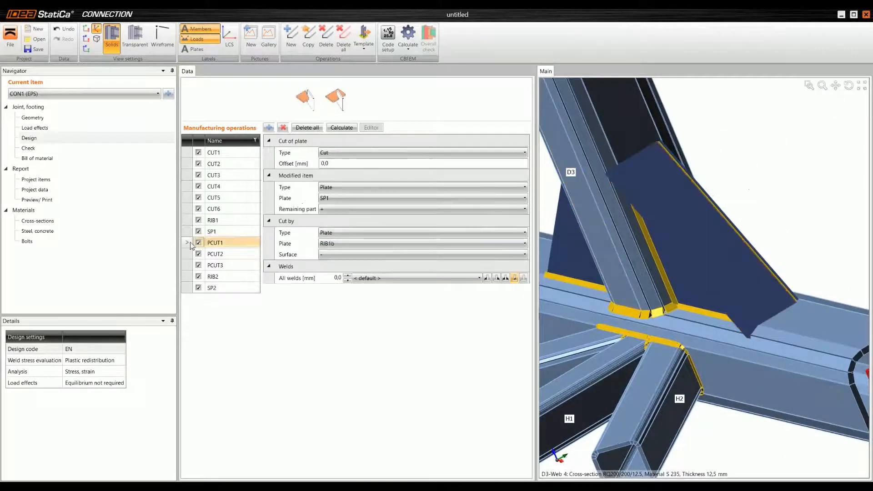
pyautogui.click(308, 38)
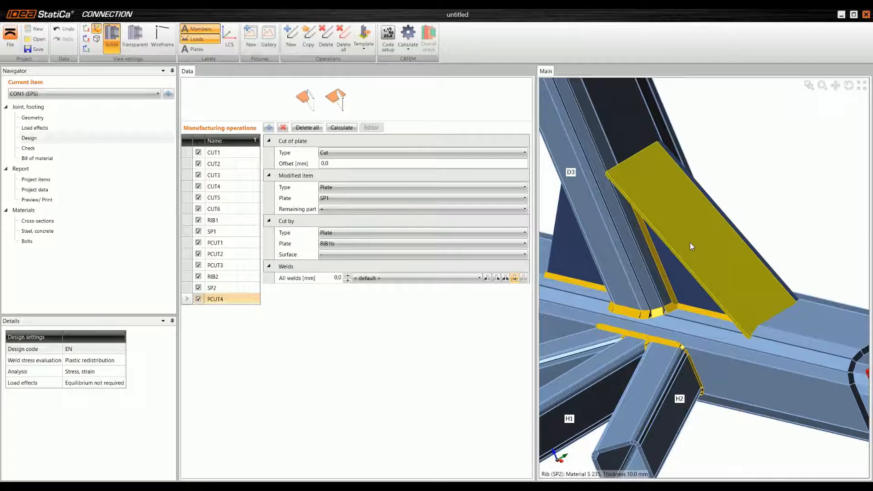
pyautogui.click(349, 198)
pyautogui.click(351, 257)
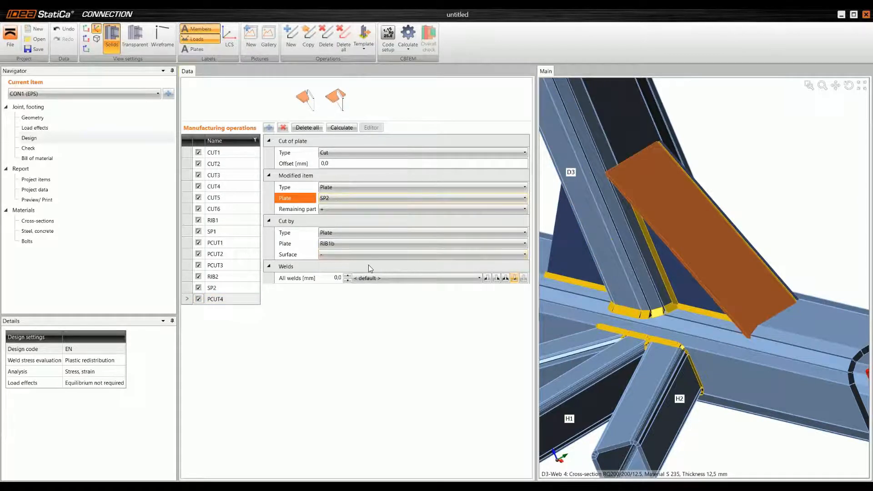
pyautogui.click(353, 243)
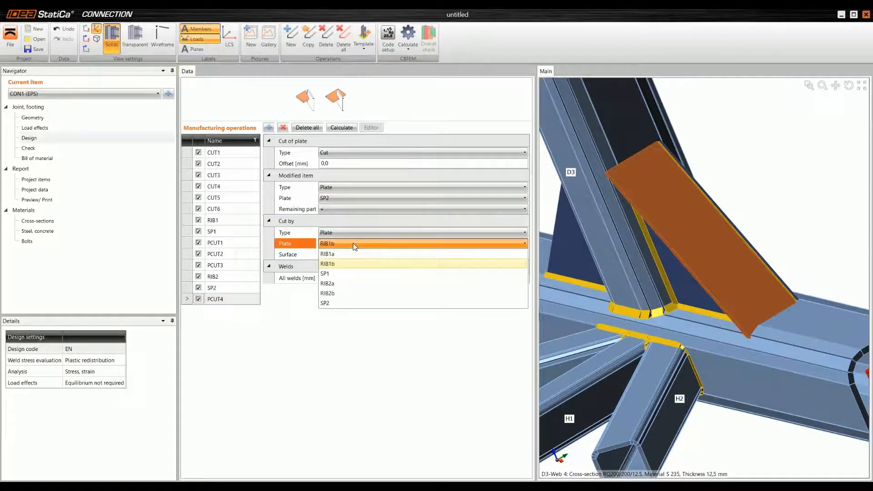
pyautogui.click(345, 293)
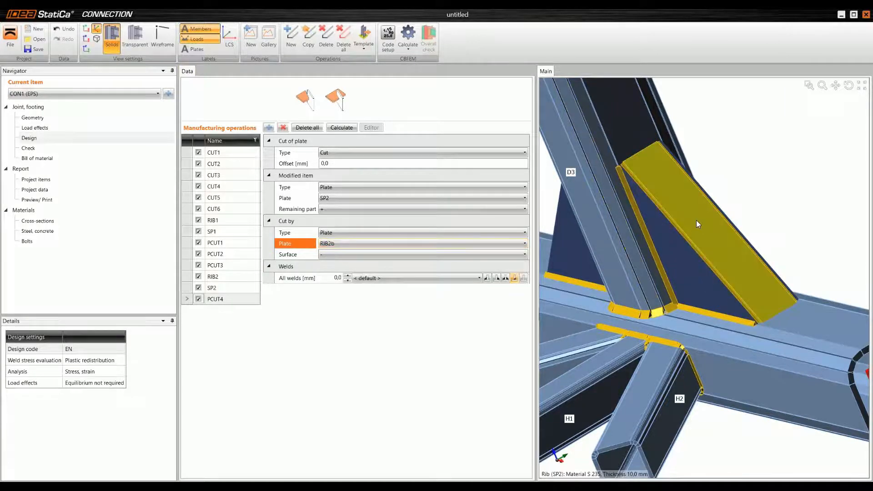
# Step: Copy plate cut PCUT2 and set SP2 as the plate trimmed by Web 3 of chord CH
pyautogui.click(218, 253)
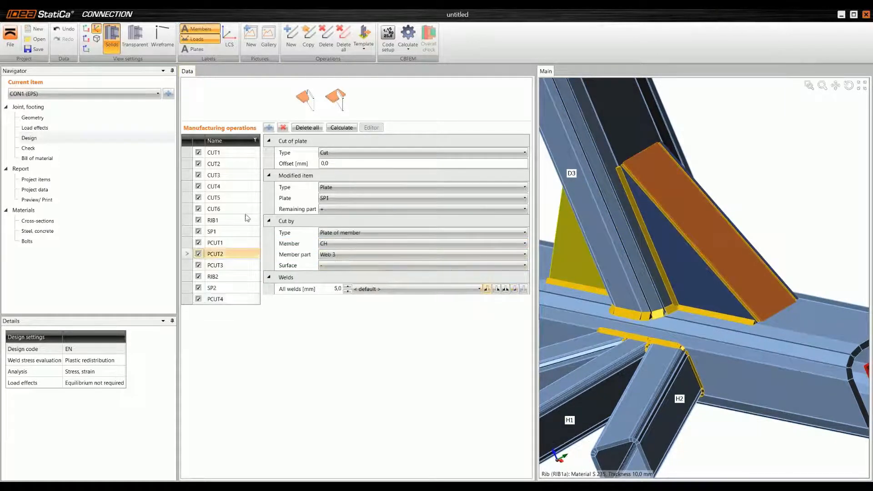
pyautogui.click(308, 37)
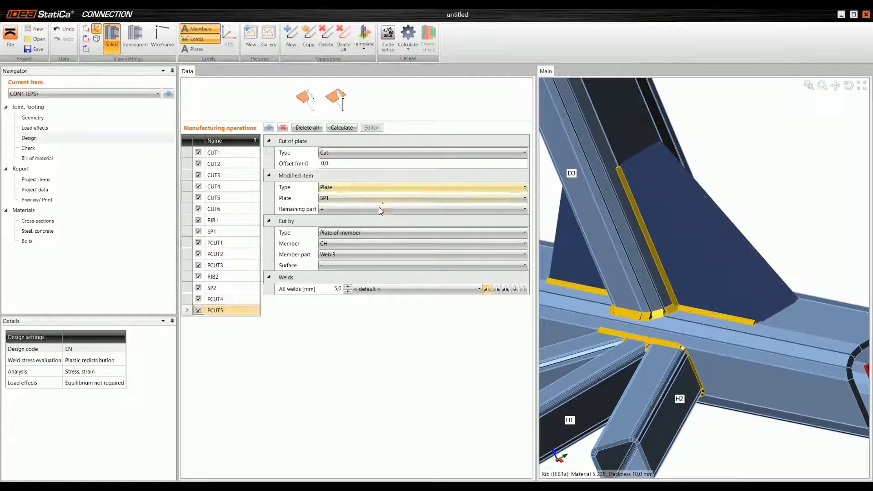
pyautogui.click(349, 200)
pyautogui.click(344, 257)
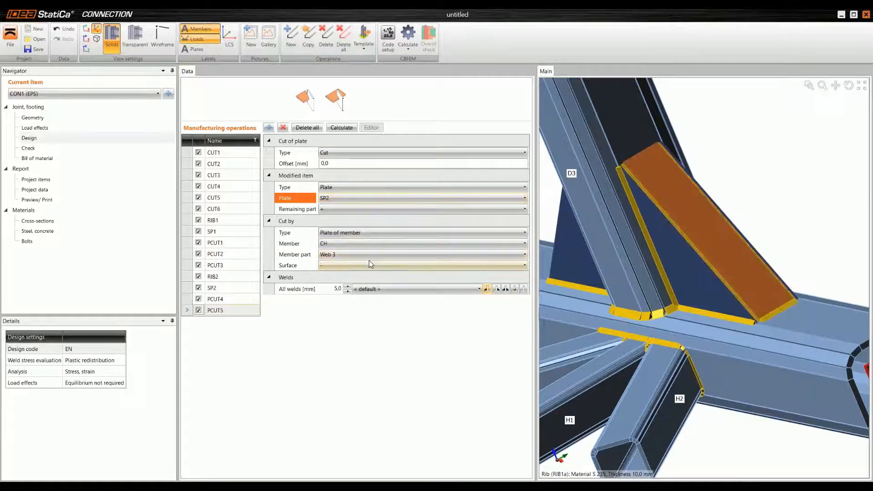
pyautogui.moveTo(728, 309); pyautogui.dragTo(802, 309, button='right')
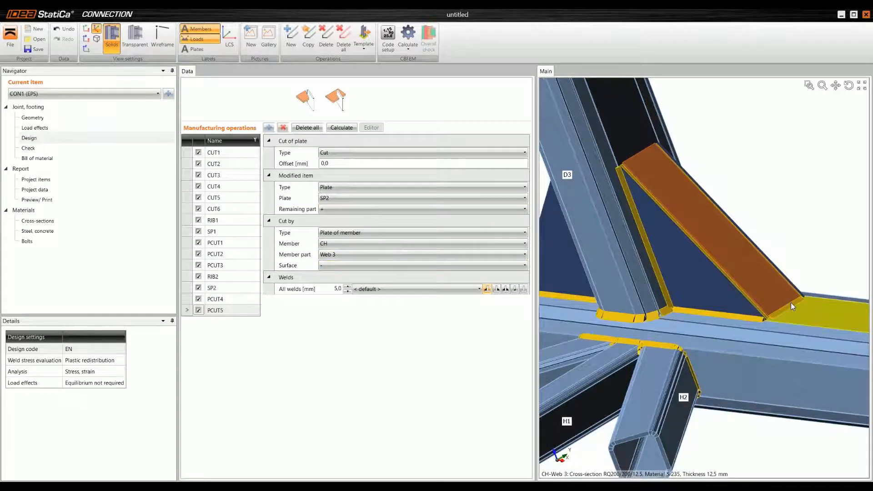
# Step: Copy plate cut PCUT3, setting SP2 as the modified plate and Web 1 of member D3 as the cutting part
pyautogui.click(187, 264)
pyautogui.click(310, 39)
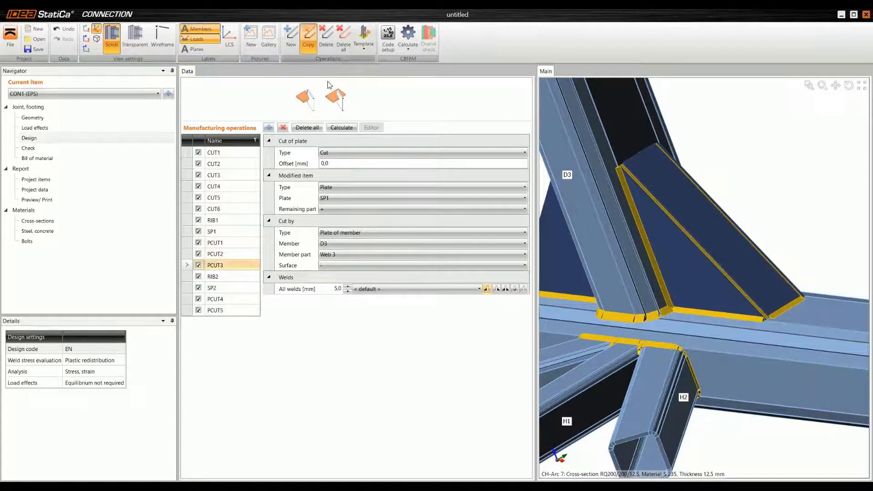
pyautogui.click(349, 199)
pyautogui.click(344, 257)
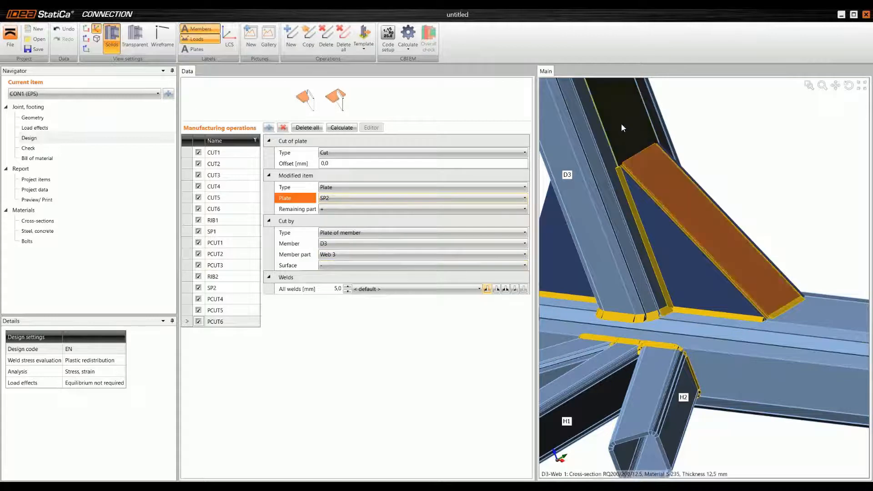
pyautogui.click(368, 256)
pyautogui.click(361, 265)
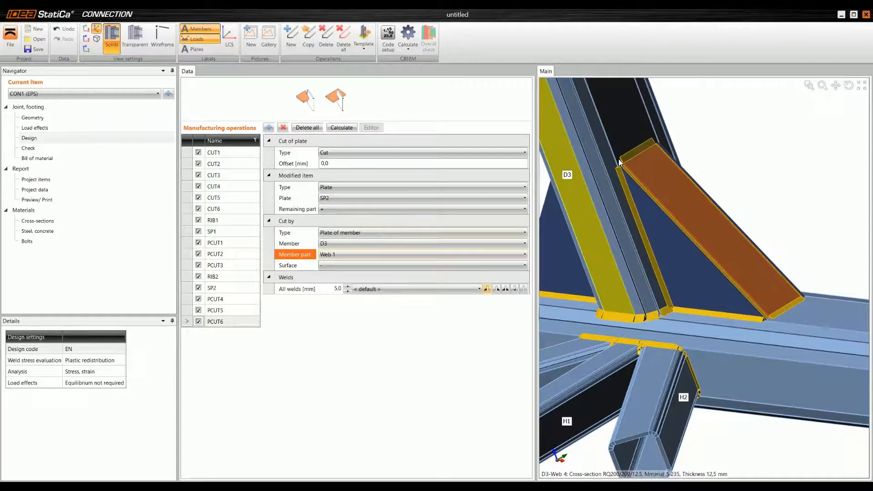
# Step: Examine the joint from several angles, checking the ribs and stiffening plates on both sides of D3
pyautogui.scroll(-6, 616, 190)
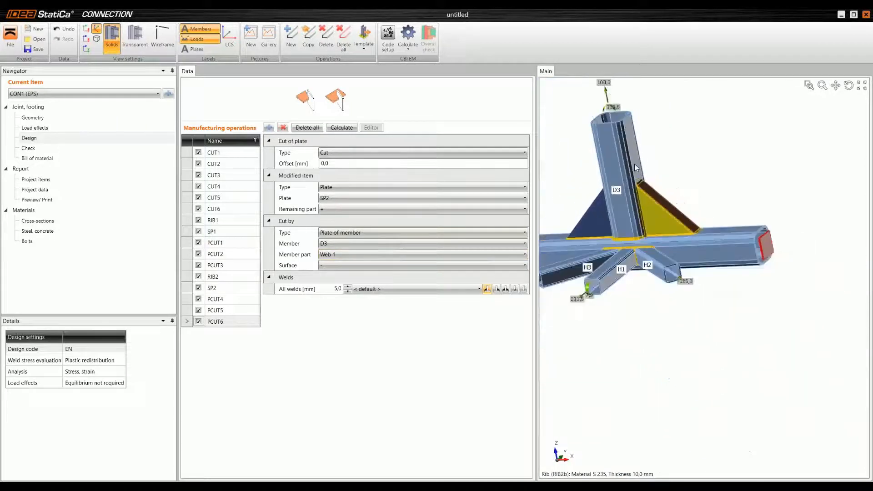
pyautogui.moveTo(625, 110); pyautogui.dragTo(672, 158, button='middle')
pyautogui.moveTo(573, 151); pyautogui.dragTo(651, 183, button='middle')
pyautogui.moveTo(704, 200); pyautogui.dragTo(732, 215, button='middle')
pyautogui.moveTo(645, 213); pyautogui.dragTo(690, 232, button='middle')
pyautogui.moveTo(651, 260); pyautogui.dragTo(653, 247, button='middle')
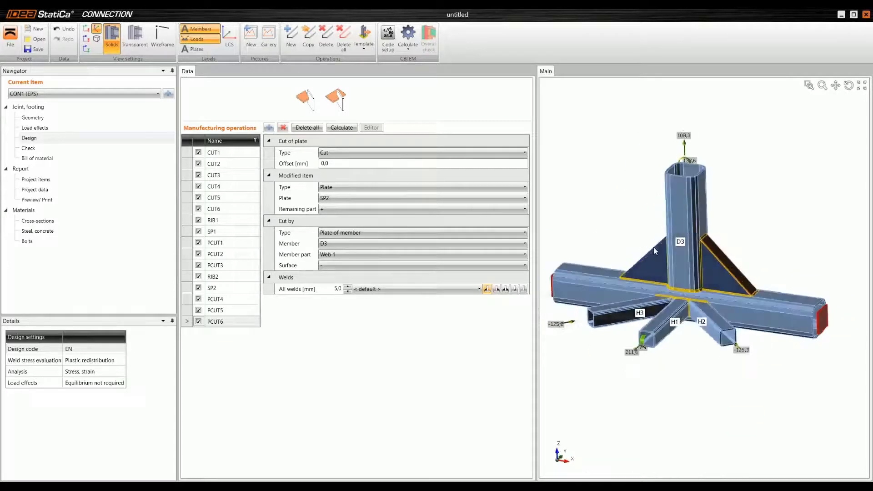
pyautogui.moveTo(618, 215); pyautogui.dragTo(657, 263, button='middle')
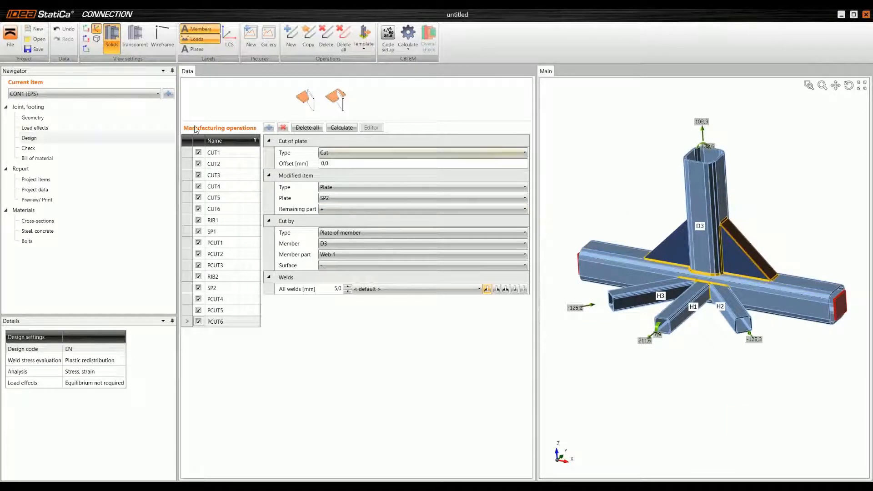
# Step: Run the stress, strain analysis of the hollow-section joint in the code check stage
pyautogui.click(43, 150)
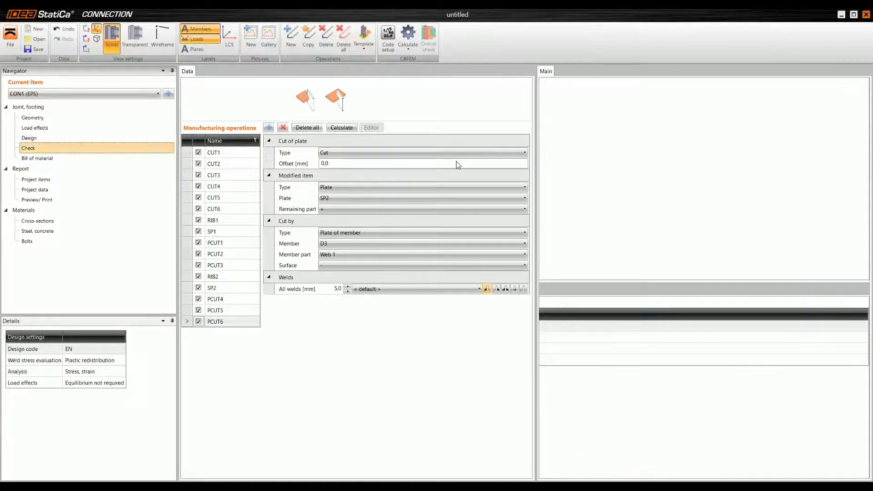
pyautogui.scroll(-2, 654, 190)
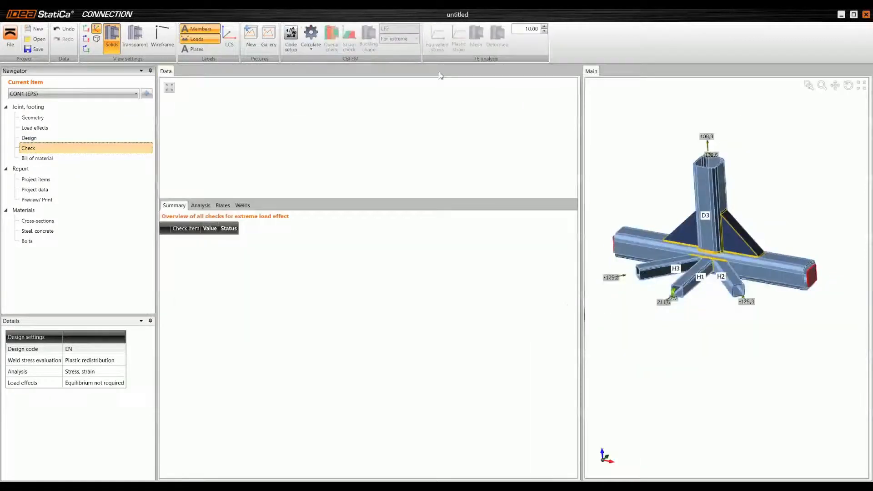
pyautogui.click(308, 33)
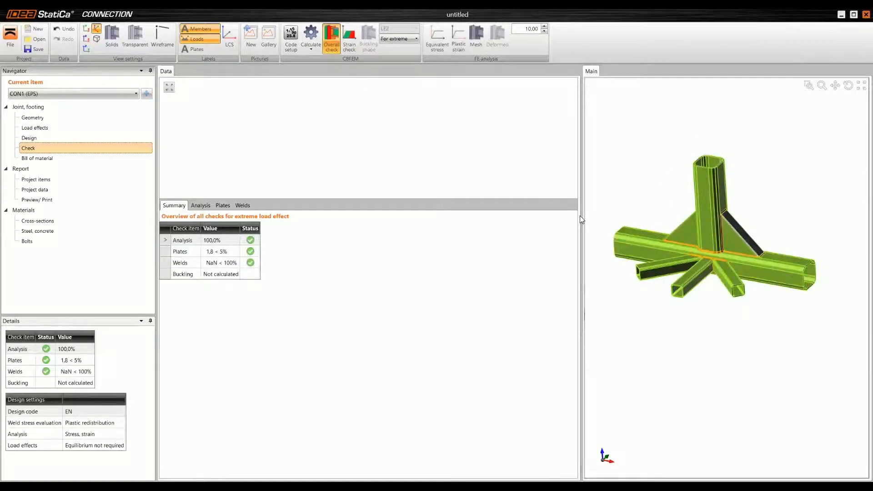
# Step: Enlarge the 3D view and examine the overall check results on the joint from several angles
pyautogui.moveTo(580, 219); pyautogui.dragTo(478, 219)
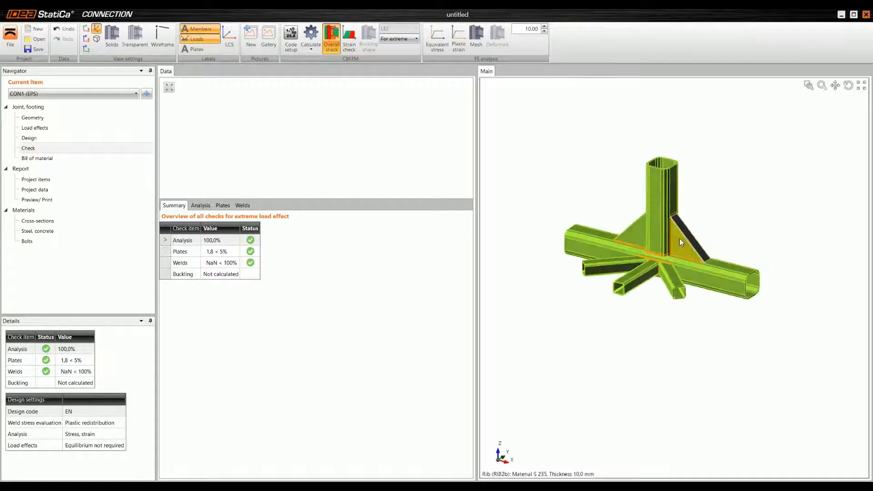
pyautogui.moveTo(619, 230)
pyautogui.keyDown('ctrl'); pyautogui.mouseDown(button='middle')
pyautogui.moveTo(609, 239)
pyautogui.moveTo(629, 241)
pyautogui.mouseUp(button='middle'); pyautogui.keyUp('ctrl')
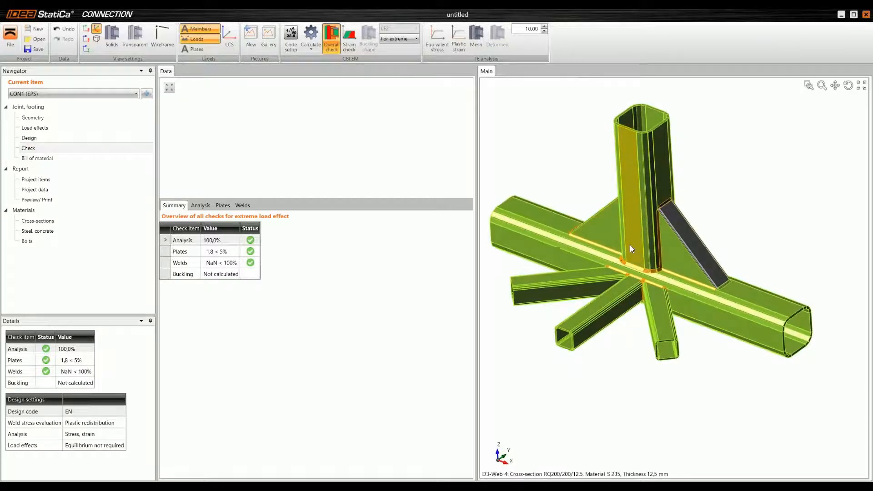
pyautogui.keyDown('ctrl'); pyautogui.moveTo(622, 252); pyautogui.dragTo(671, 227, button='middle'); pyautogui.keyUp('ctrl')
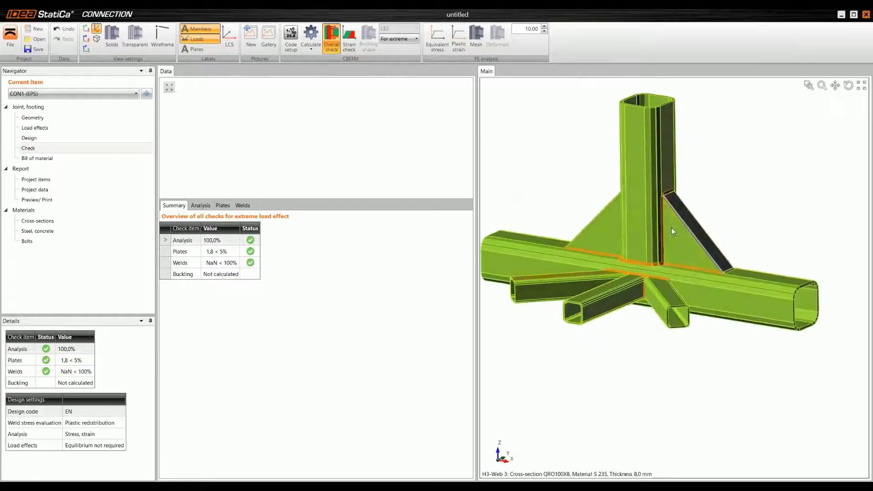
pyautogui.keyDown('ctrl'); pyautogui.moveTo(643, 256); pyautogui.dragTo(659, 267, button='middle'); pyautogui.keyUp('ctrl')
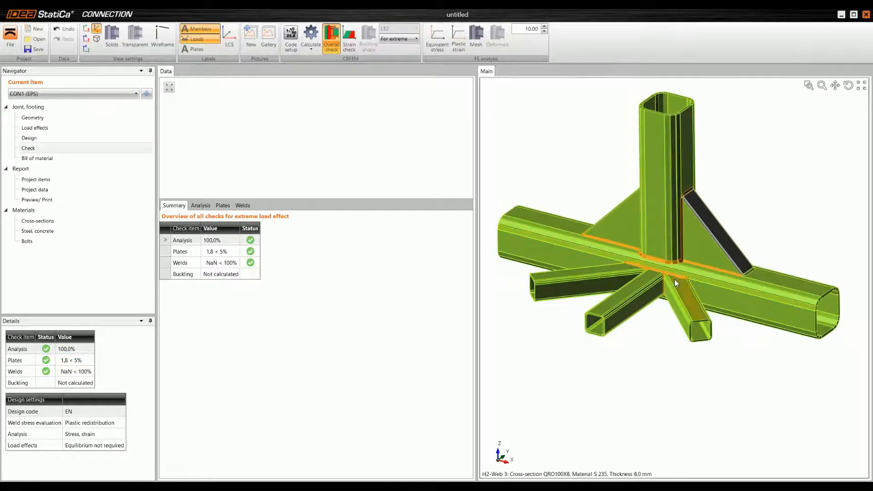
# Step: Review the plate and weld check results, examining the welds where D3 and the ribs meet the chord up close
pyautogui.scroll(2, 651, 264)
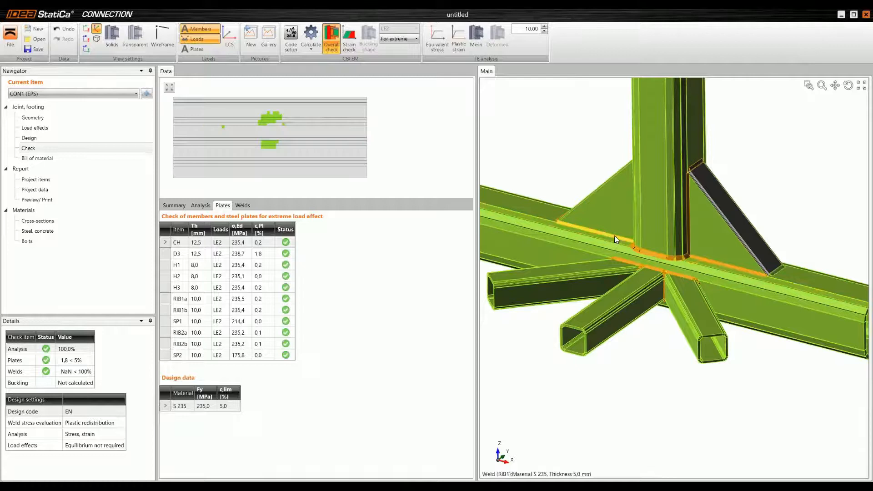
pyautogui.scroll(3, 614, 236)
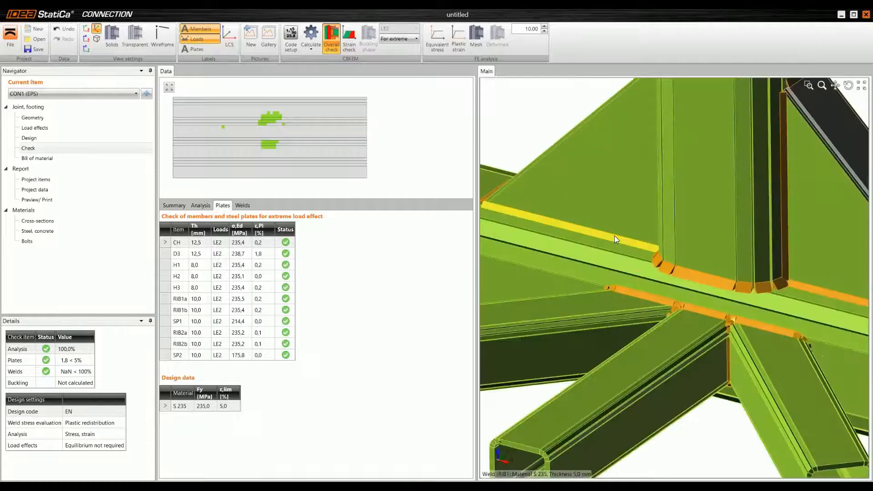
pyautogui.click(629, 273)
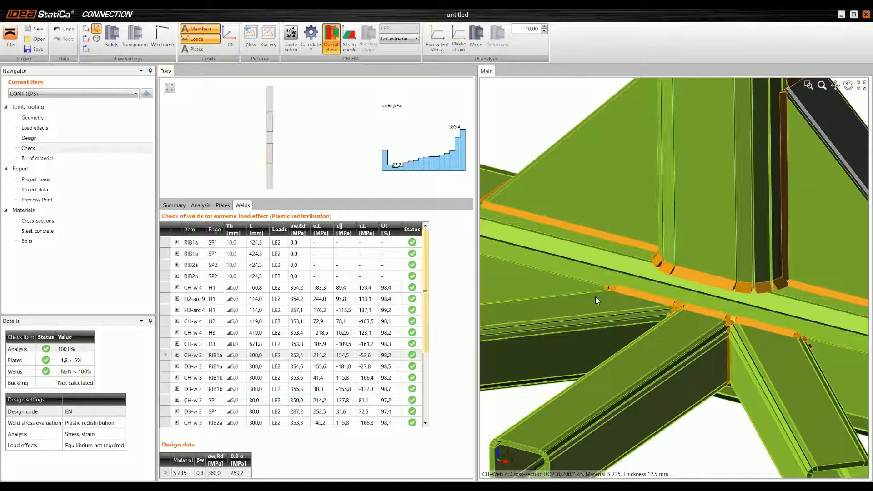
pyautogui.scroll(-5, 605, 272)
pyautogui.moveTo(626, 287); pyautogui.dragTo(643, 270, button='right')
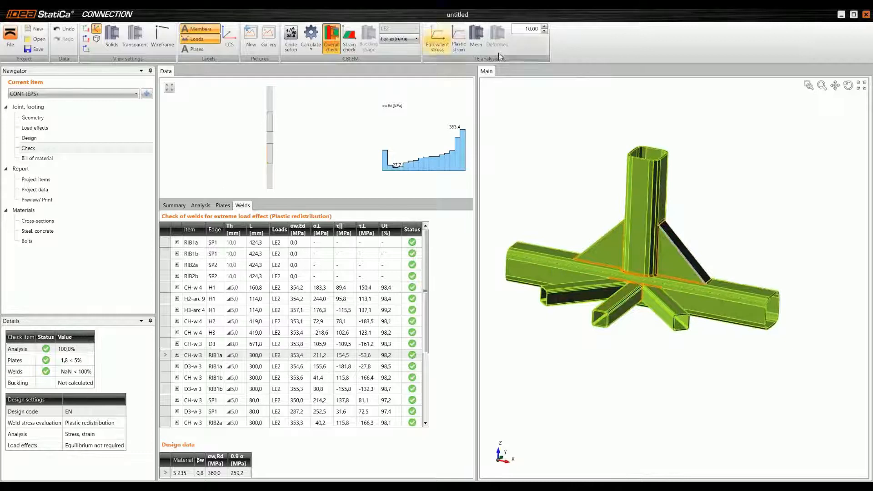
# Step: View the equivalent stress on the joint, followed by the plastic strain with the finite element mesh displayed
pyautogui.click(439, 50)
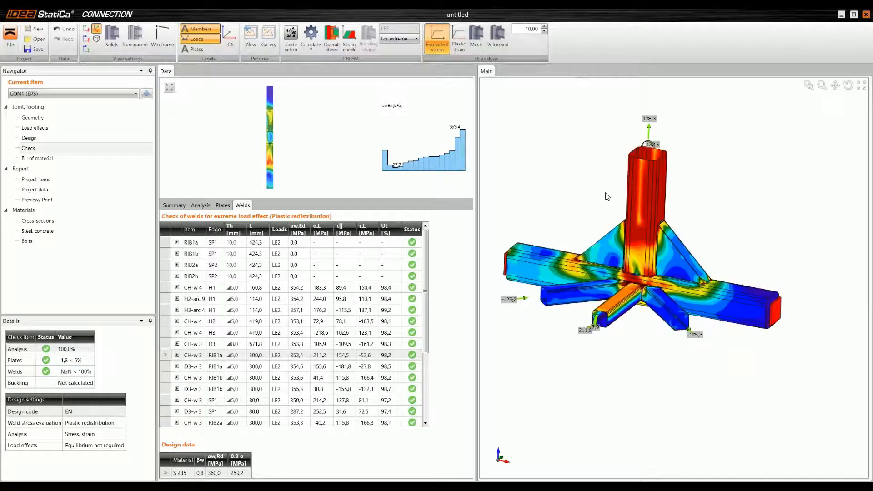
pyautogui.moveTo(645, 288); pyautogui.dragTo(639, 219, button='right')
pyautogui.click(459, 41)
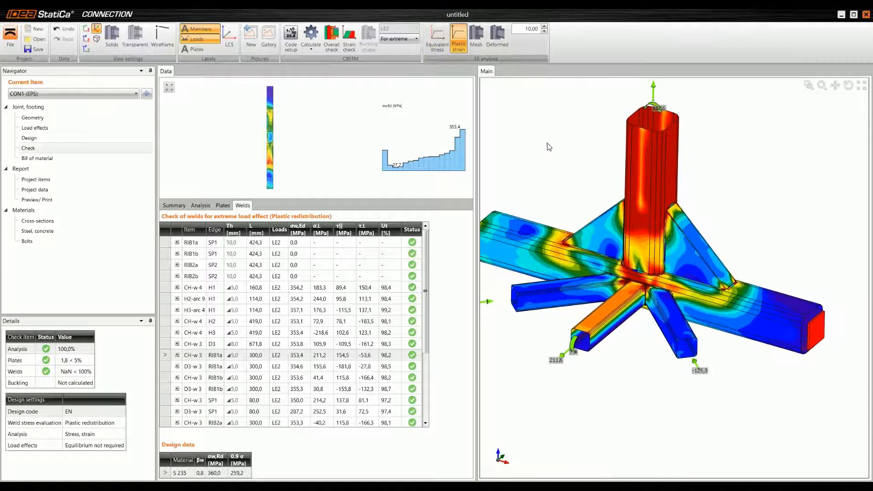
pyautogui.click(476, 39)
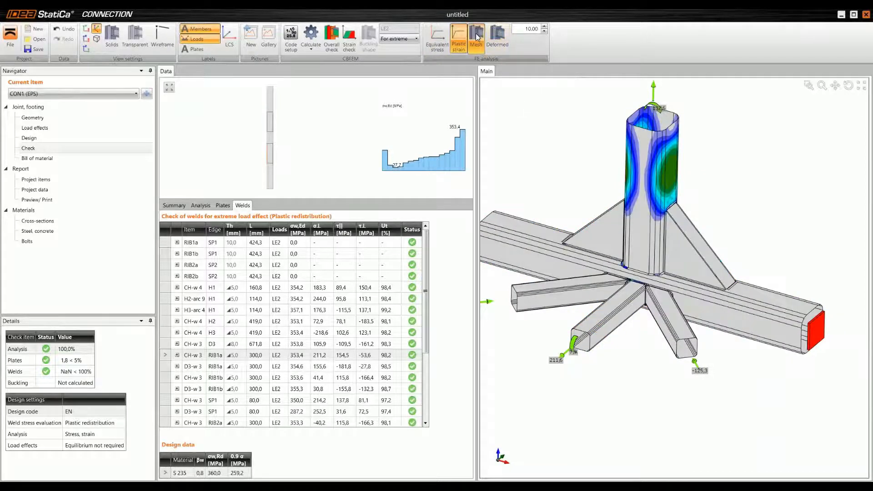
# Step: Show the equivalent stress on the deformed joint with the mesh and examine it from another angle
pyautogui.click(445, 40)
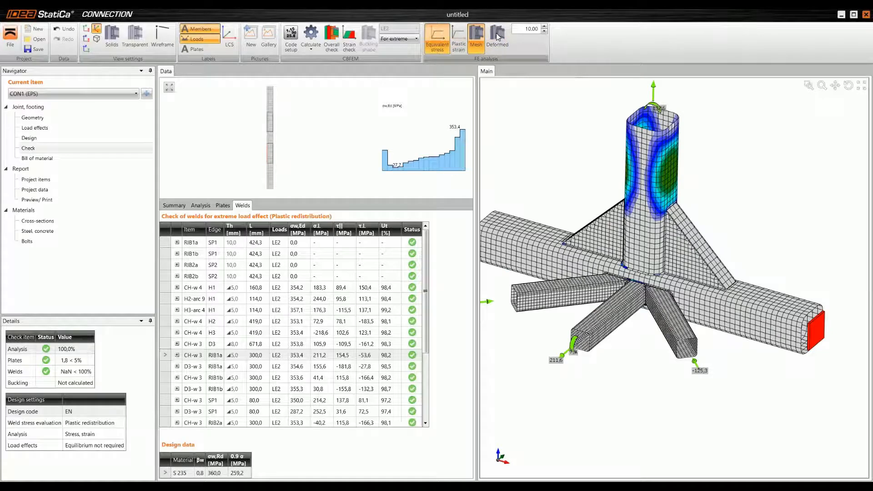
pyautogui.click(497, 36)
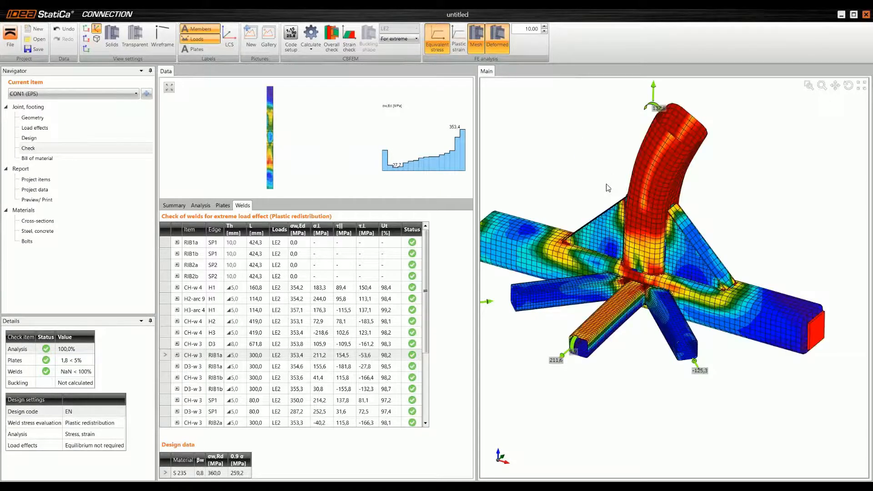
pyautogui.moveTo(585, 171); pyautogui.dragTo(618, 185, button='middle')
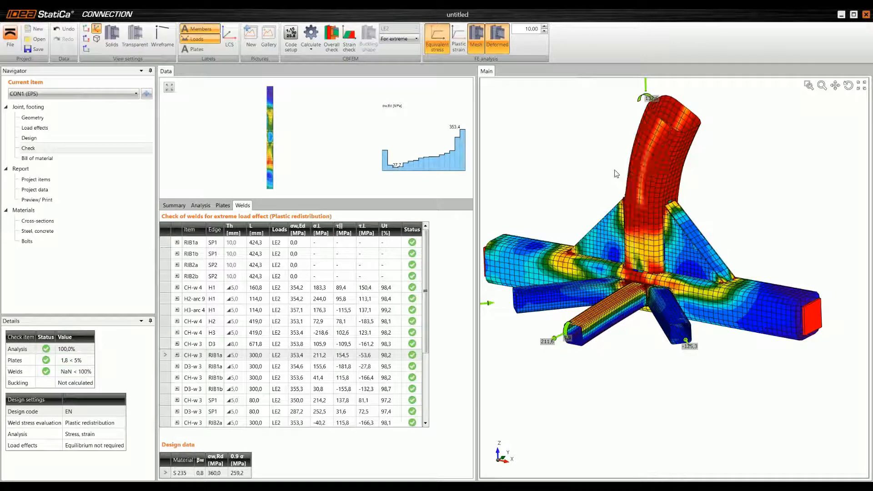
# Step: Preview the detailed report for CON1, reading from the project data through the code settings and checking the symbol explanation options
pyautogui.click(54, 203)
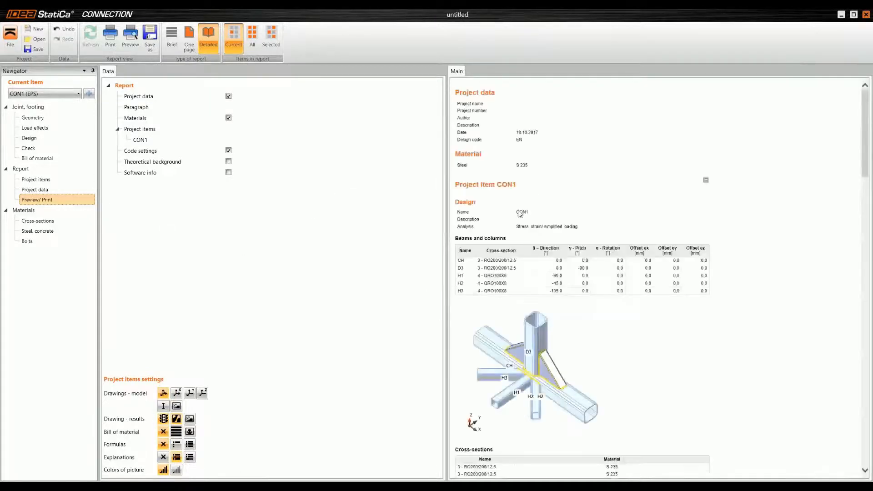
pyautogui.scroll(-5, 723, 166)
pyautogui.scroll(-15, 655, 231)
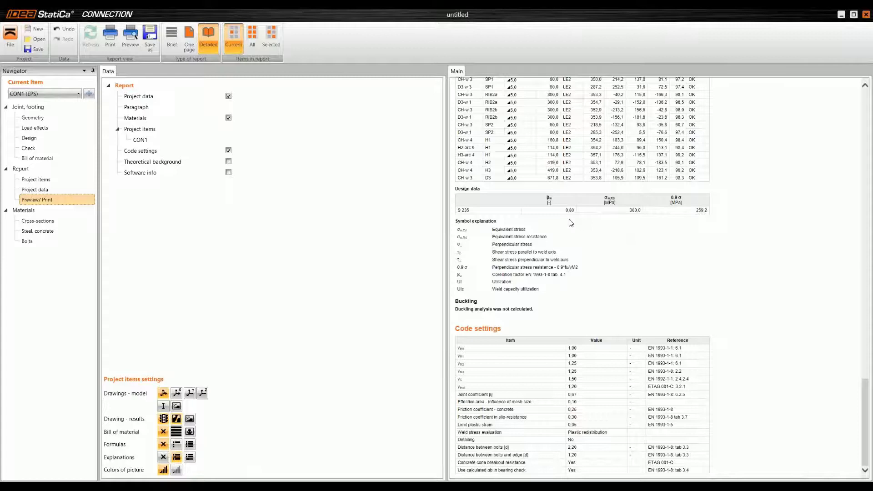
pyautogui.scroll(20, 569, 223)
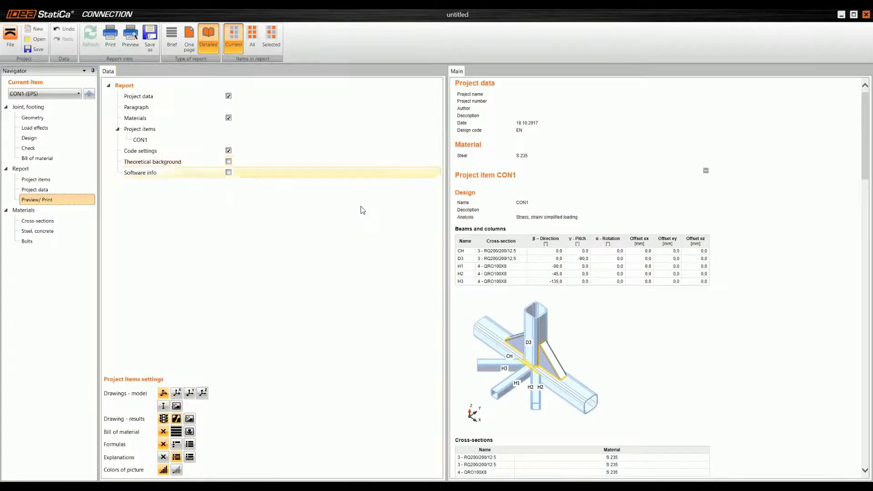
pyautogui.scroll(-5, 563, 216)
pyautogui.scroll(-18, 563, 216)
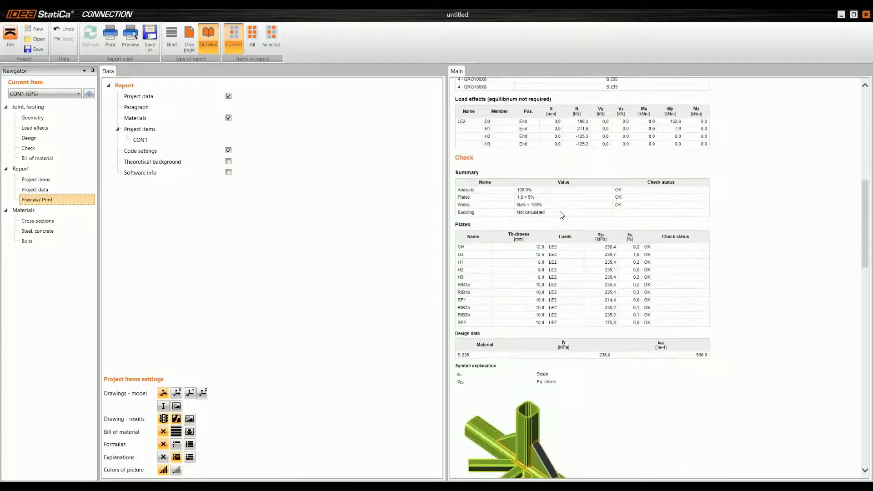
pyautogui.scroll(-10, 563, 215)
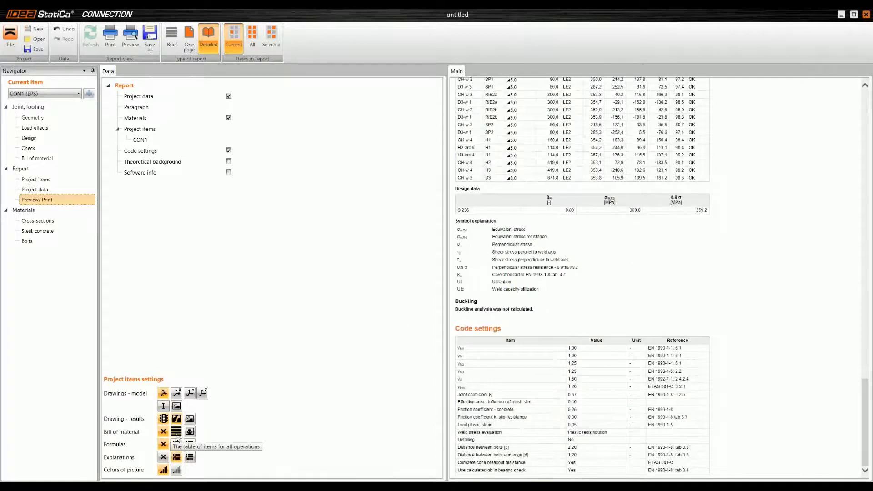
pyautogui.click(175, 459)
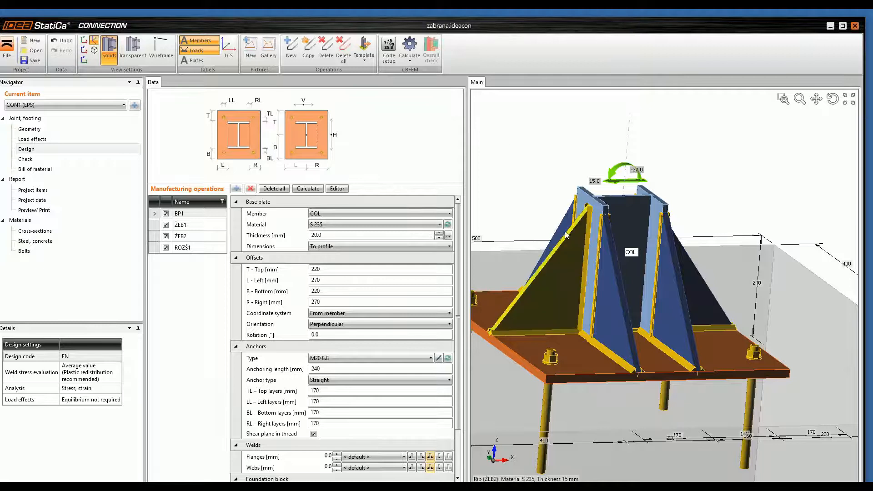
# Step: Examine the column base in zabrana.ideacon from above and below, including its ribs, base plate, anchors and concrete block
pyautogui.scroll(-1, 632, 203)
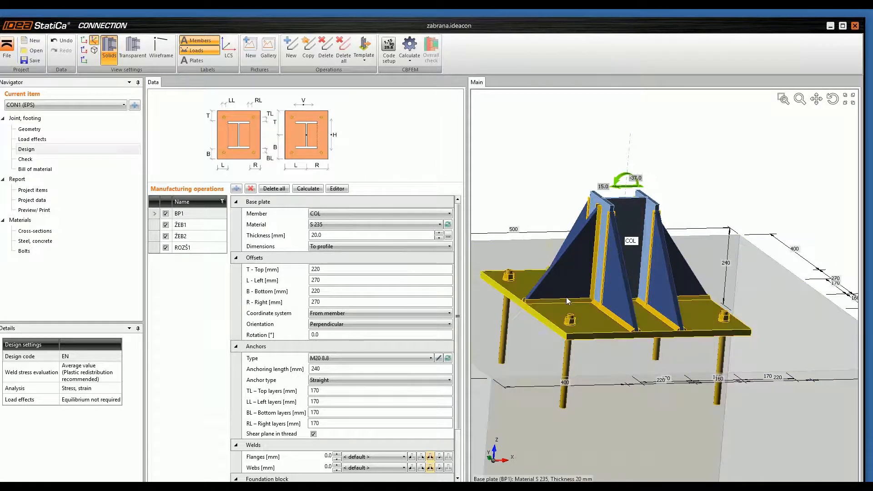
pyautogui.moveTo(531, 278); pyautogui.dragTo(561, 296, button='right')
pyautogui.scroll(-3, 561, 288)
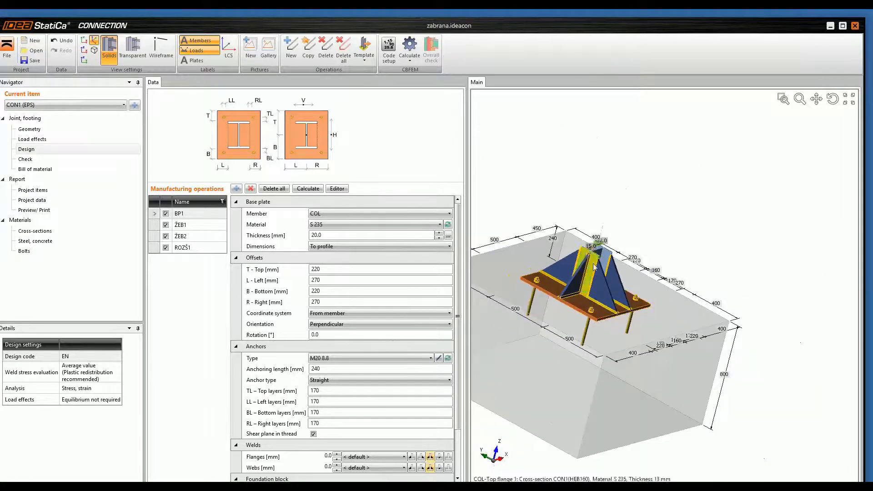
pyautogui.moveTo(697, 381); pyautogui.dragTo(687, 397, button='right')
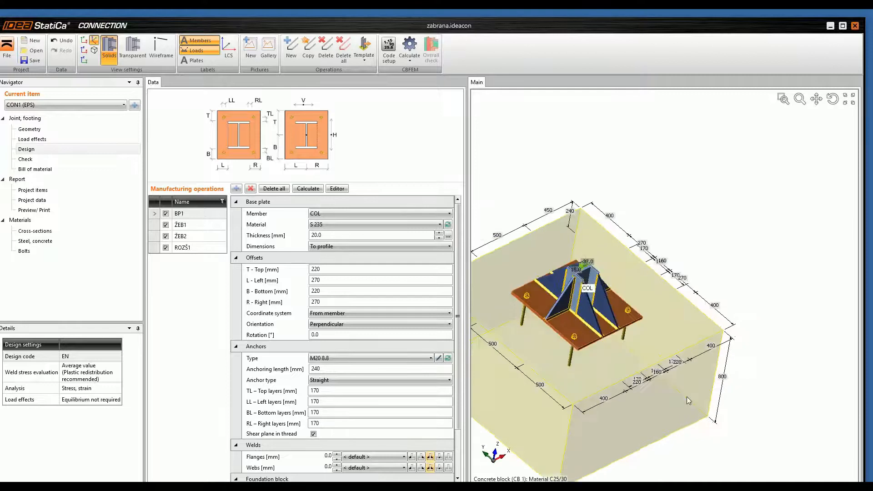
pyautogui.moveTo(688, 396); pyautogui.dragTo(808, 355, button='middle')
pyautogui.moveTo(818, 307); pyautogui.dragTo(620, 282, button='right')
pyautogui.scroll(4, 683, 253)
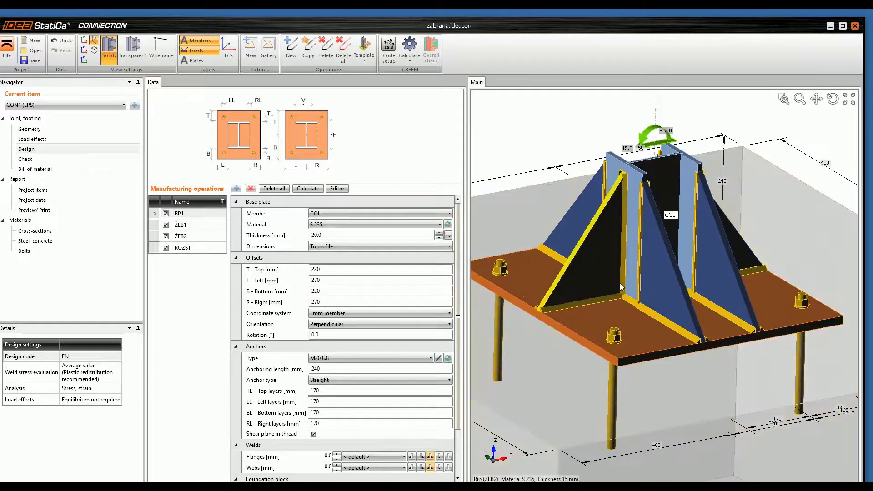
pyautogui.moveTo(647, 323); pyautogui.dragTo(645, 353, button='right')
pyautogui.moveTo(645, 353); pyautogui.dragTo(663, 278, button='middle')
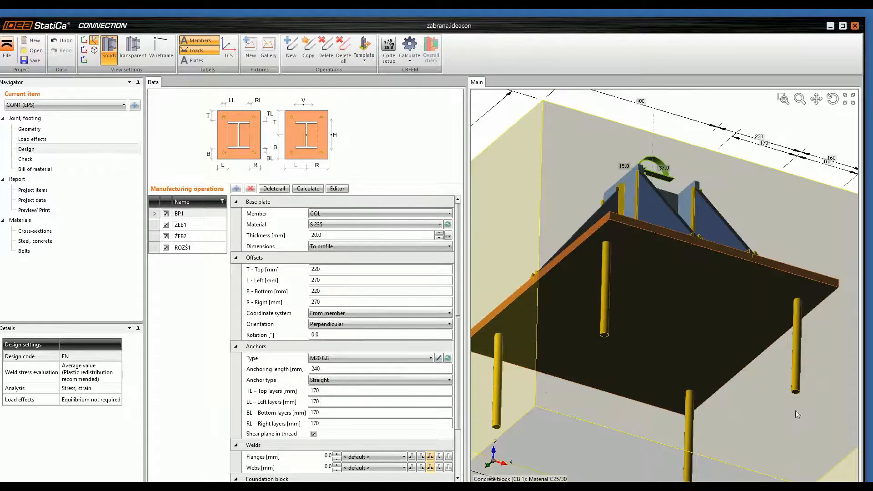
pyautogui.moveTo(510, 402); pyautogui.dragTo(633, 342, button='right')
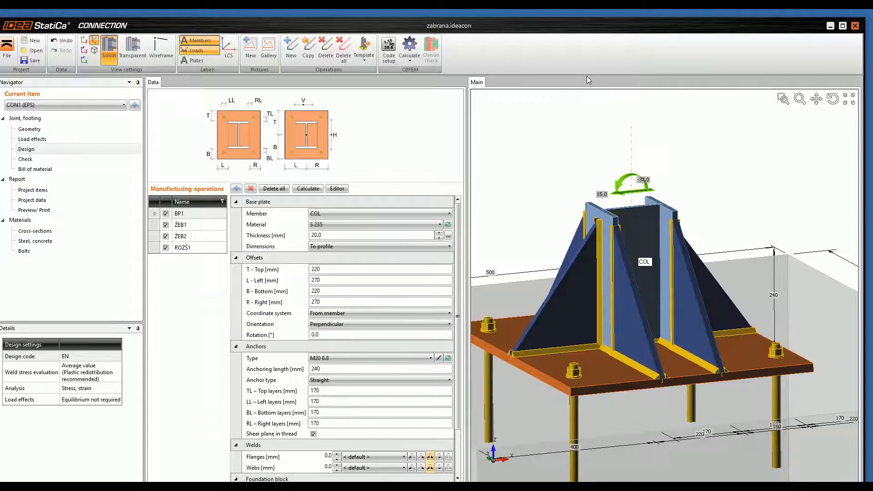
pyautogui.moveTo(613, 367); pyautogui.dragTo(598, 374, button='right')
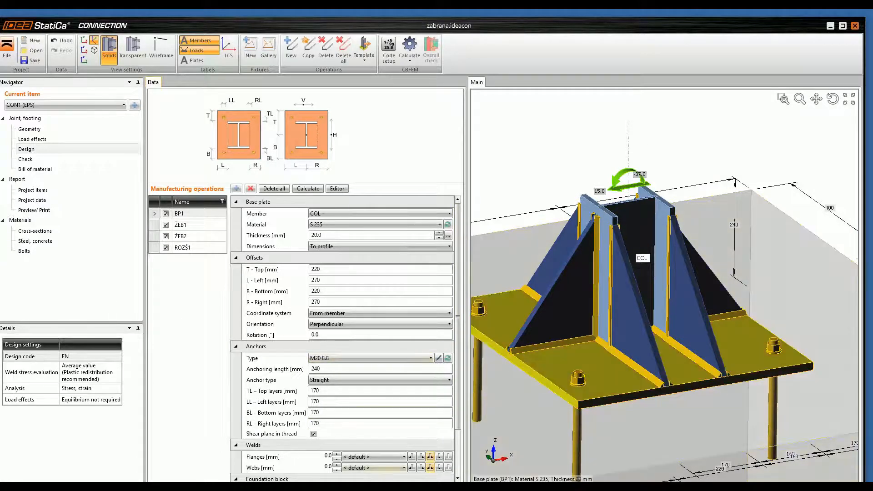
# Step: Switch to Photos to read the hand calculation of bolt tension in calculation.jpg, and return to the column base model
pyautogui.moveTo(301, 488)
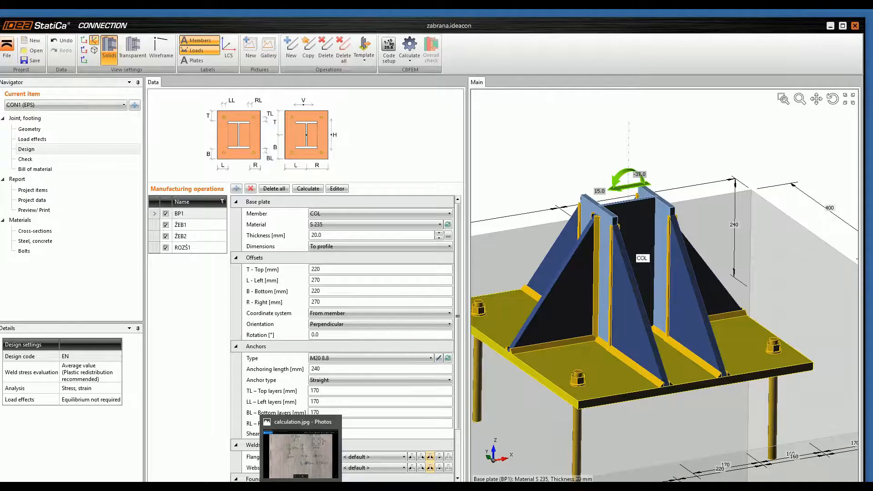
pyautogui.click(301, 455)
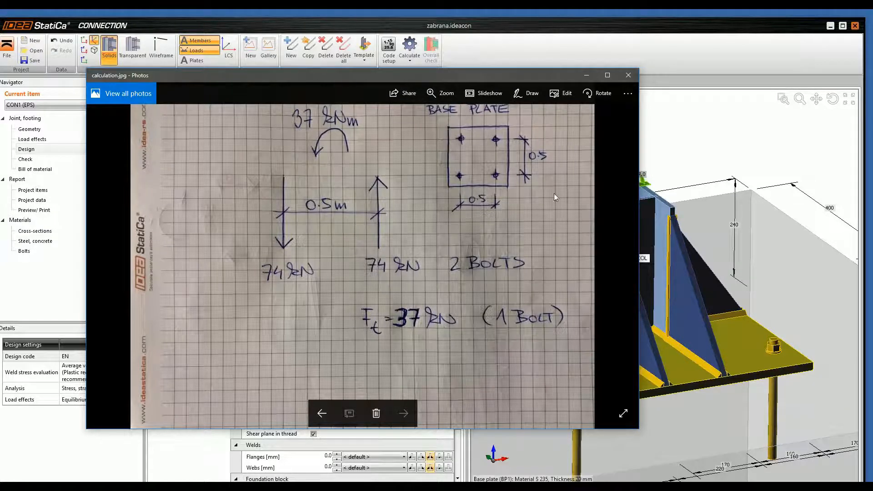
pyautogui.click(587, 77)
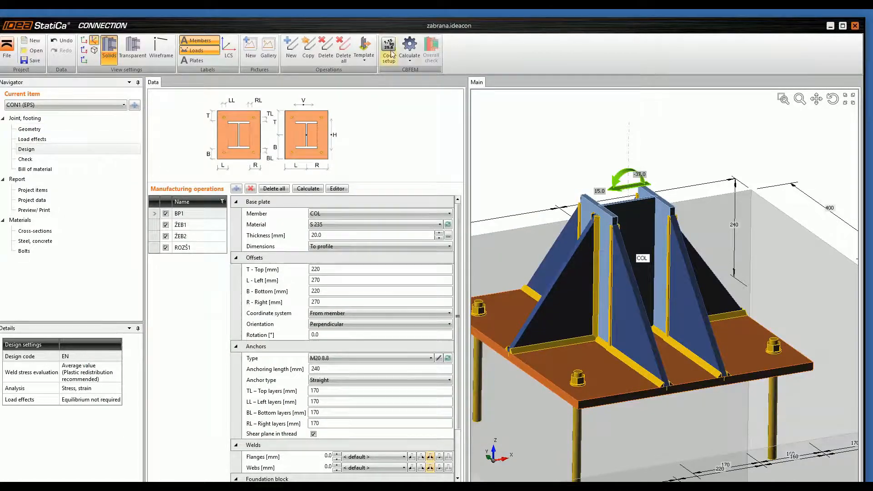
# Step: Calculate the column base joint and open the check results for its anchors
pyautogui.click(409, 44)
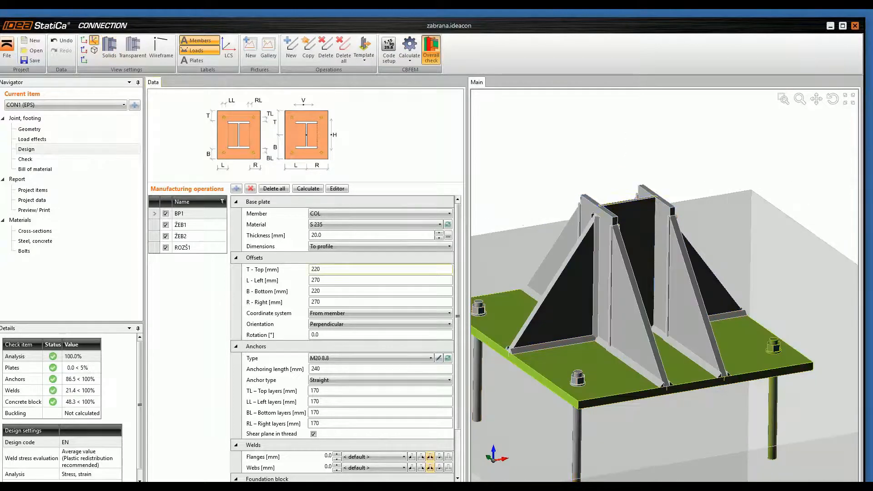
pyautogui.click(28, 163)
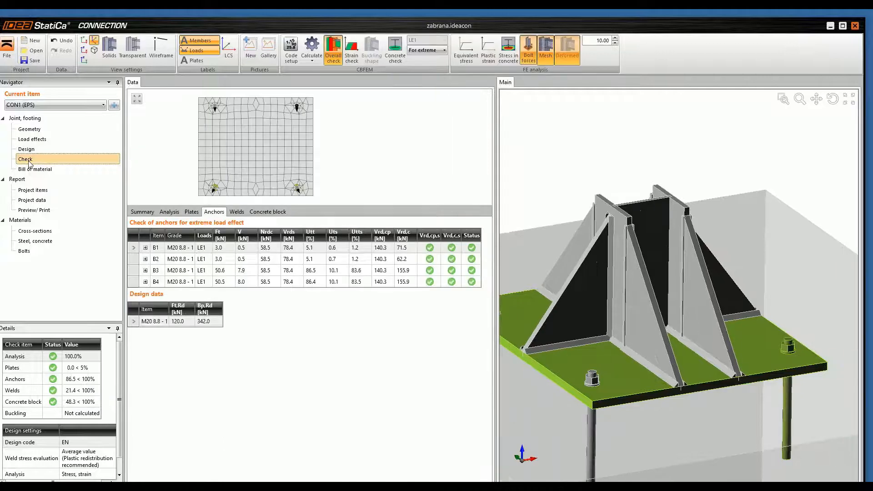
# Step: Display the equivalent stress on the deformed column base and examine the plate deformation and anchor forces from several angles
pyautogui.click(466, 49)
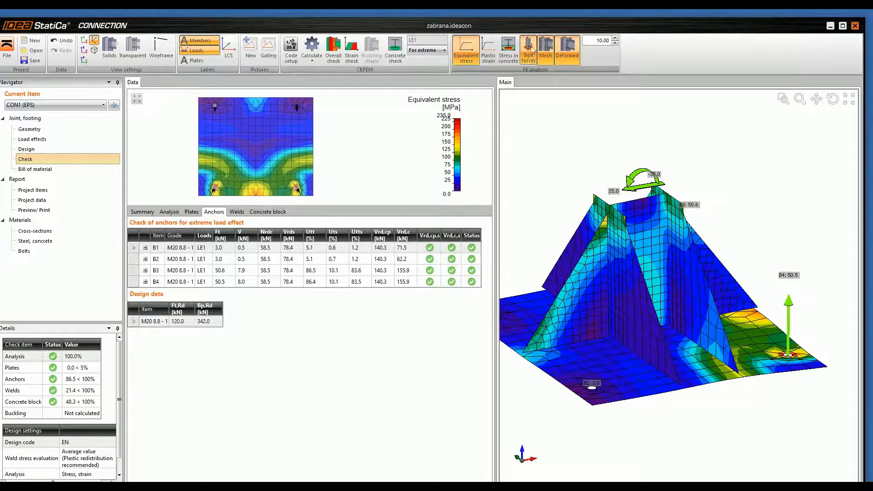
pyautogui.moveTo(739, 388); pyautogui.dragTo(722, 376, button='right')
pyautogui.moveTo(741, 391); pyautogui.dragTo(696, 369, button='middle')
pyautogui.moveTo(777, 196)
pyautogui.mouseDown(button='right')
pyautogui.moveTo(774, 187)
pyautogui.moveTo(762, 192)
pyautogui.mouseUp(button='right')
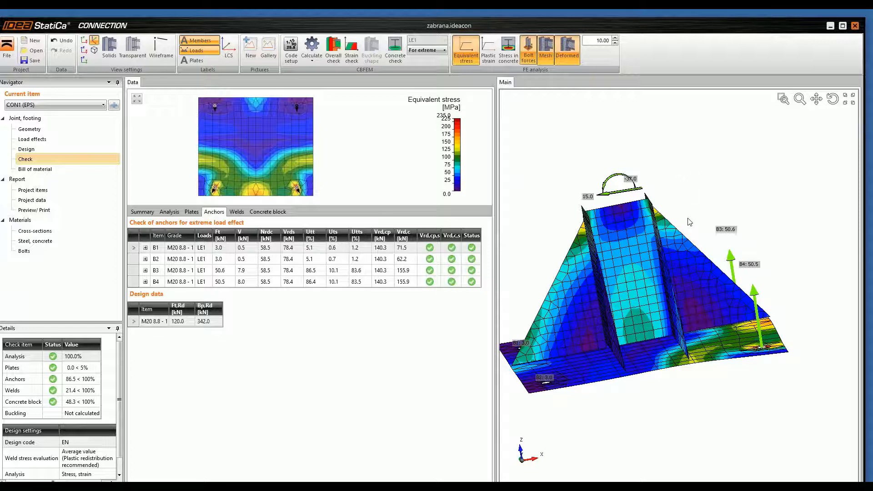
pyautogui.moveTo(639, 401)
pyautogui.mouseDown(button='middle')
pyautogui.moveTo(634, 391)
pyautogui.moveTo(637, 398)
pyautogui.mouseUp(button='middle')
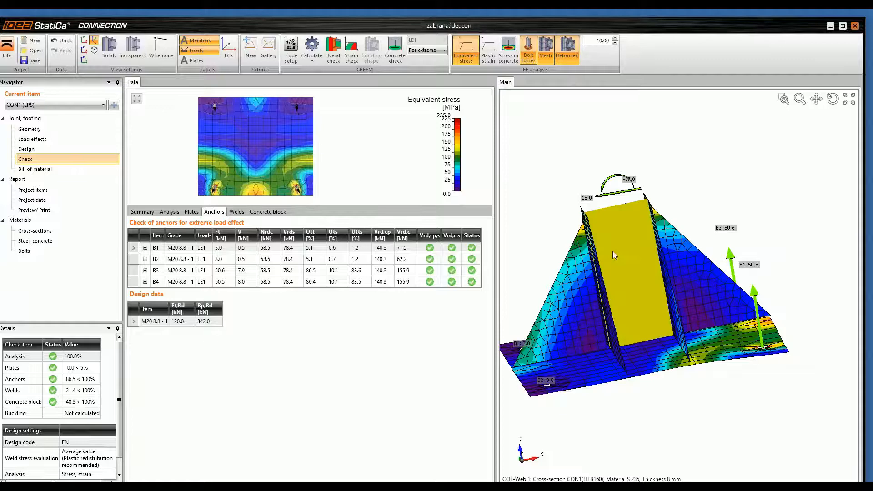
pyautogui.moveTo(600, 258)
pyautogui.mouseDown(button='middle')
pyautogui.moveTo(597, 250)
pyautogui.moveTo(590, 264)
pyautogui.mouseUp(button='middle')
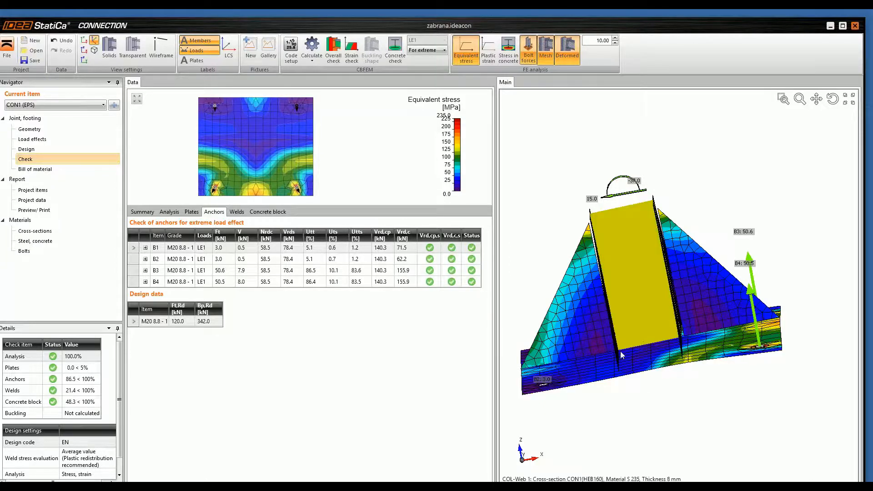
pyautogui.moveTo(622, 356); pyautogui.dragTo(635, 364, button='middle')
pyautogui.moveTo(658, 393); pyautogui.dragTo(659, 401, button='middle')
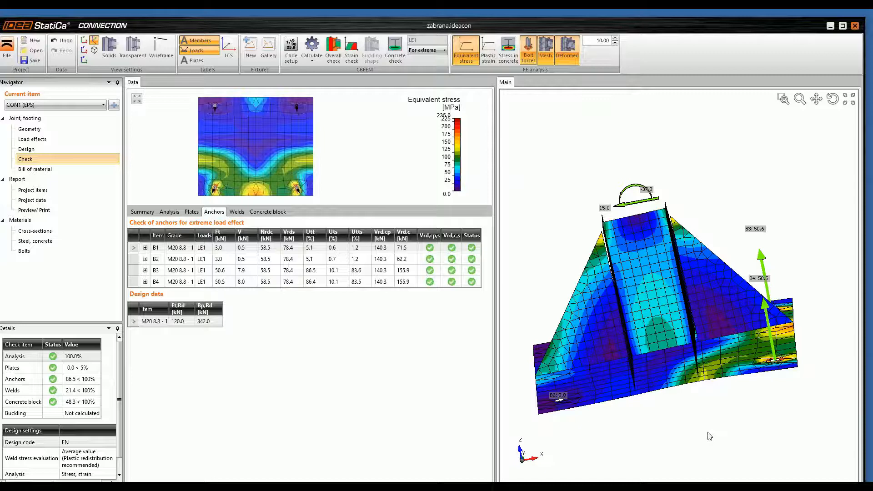
pyautogui.moveTo(661, 432); pyautogui.dragTo(654, 392, button='right')
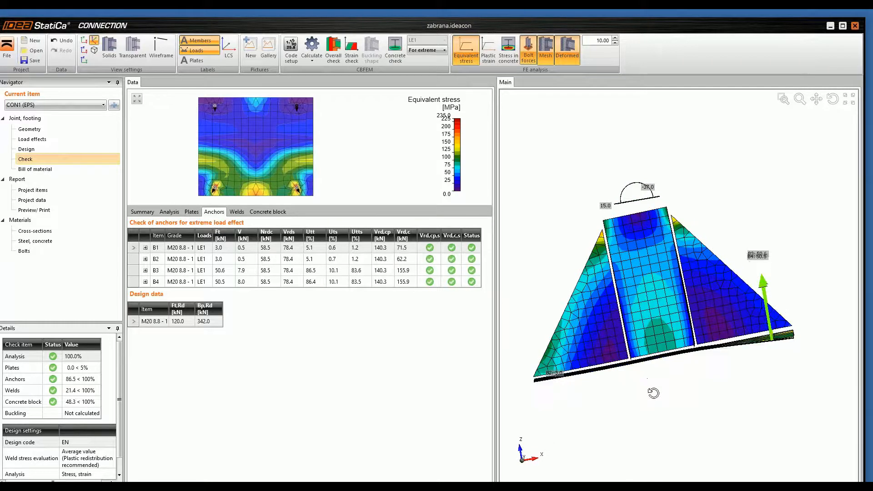
pyautogui.moveTo(794, 343); pyautogui.dragTo(654, 368, button='right')
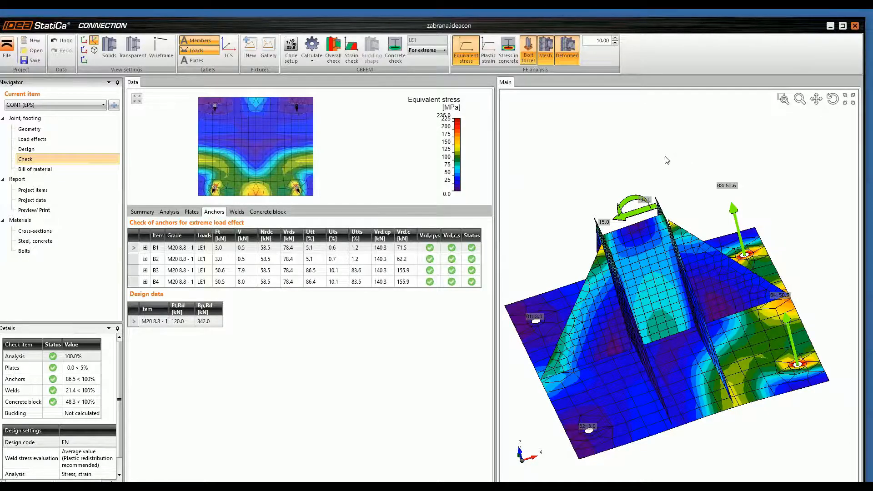
pyautogui.moveTo(622, 361); pyautogui.dragTo(612, 339, button='middle')
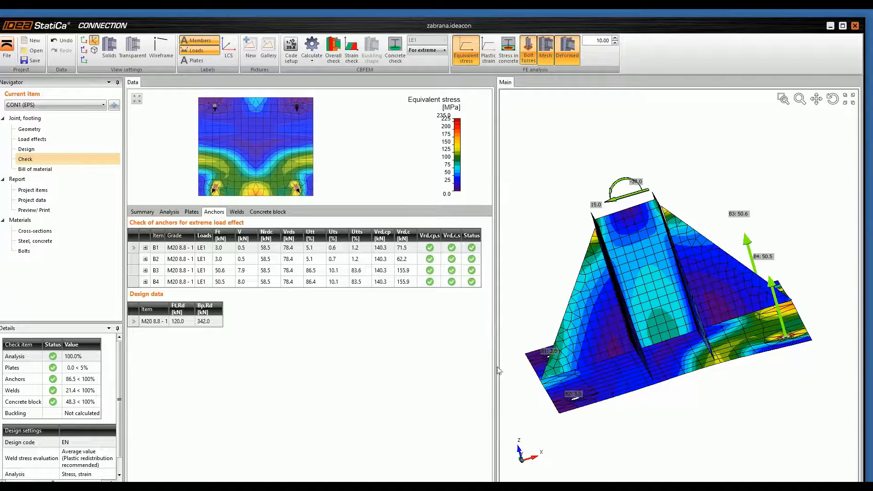
# Step: Set the thickness of base plate BP1 to 50 mm in the joint design and recalculate the column base
pyautogui.click(25, 150)
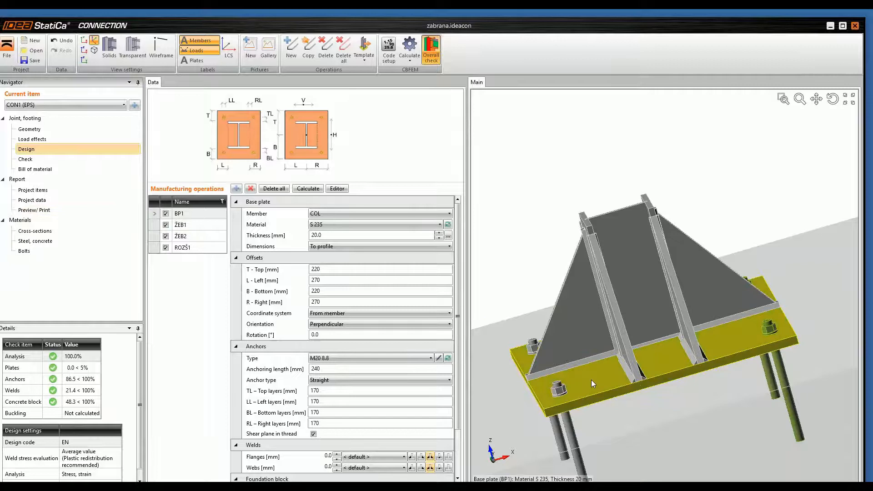
pyautogui.click(328, 235)
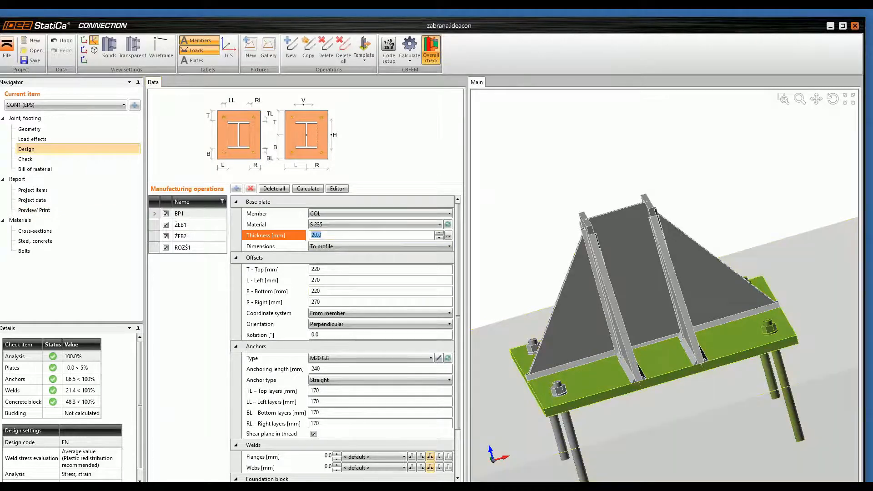
pyautogui.write('50')
pyautogui.press('Tab')
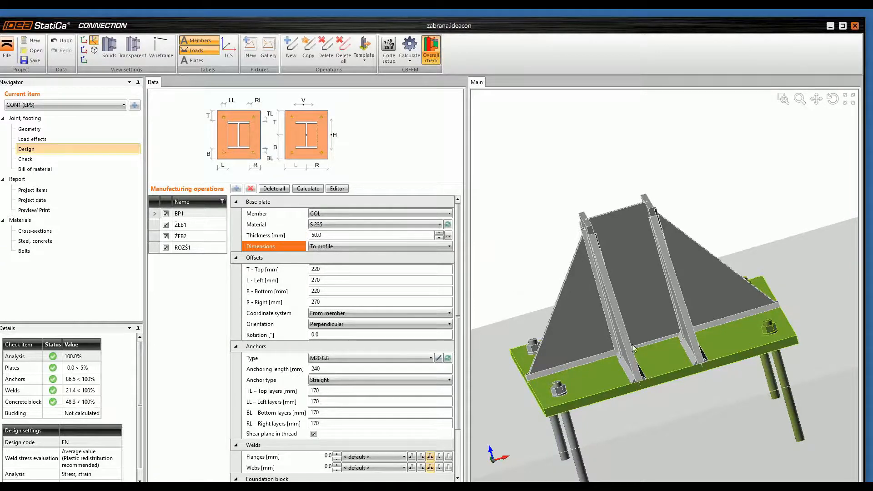
pyautogui.moveTo(572, 367); pyautogui.dragTo(571, 357, button='middle')
pyautogui.click(403, 51)
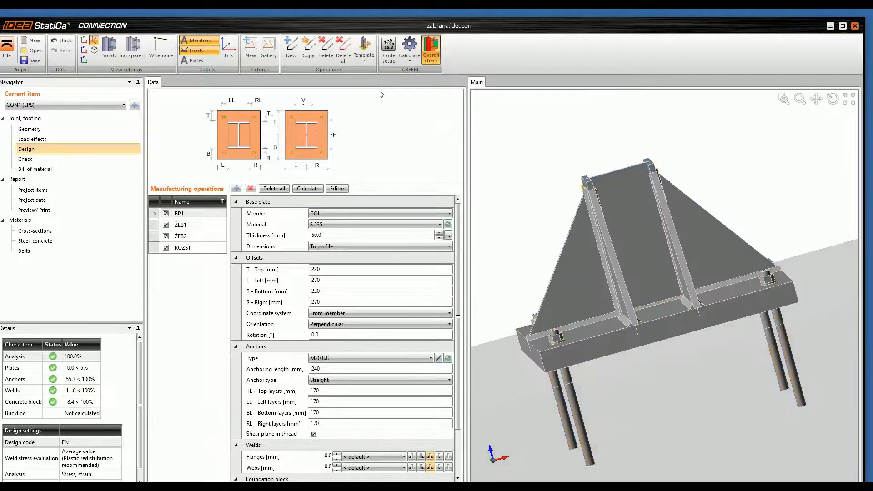
# Step: Display the equivalent stress in the recalculated check results and examine the base plate and anchor forces B3 and B4 closely
pyautogui.click(30, 157)
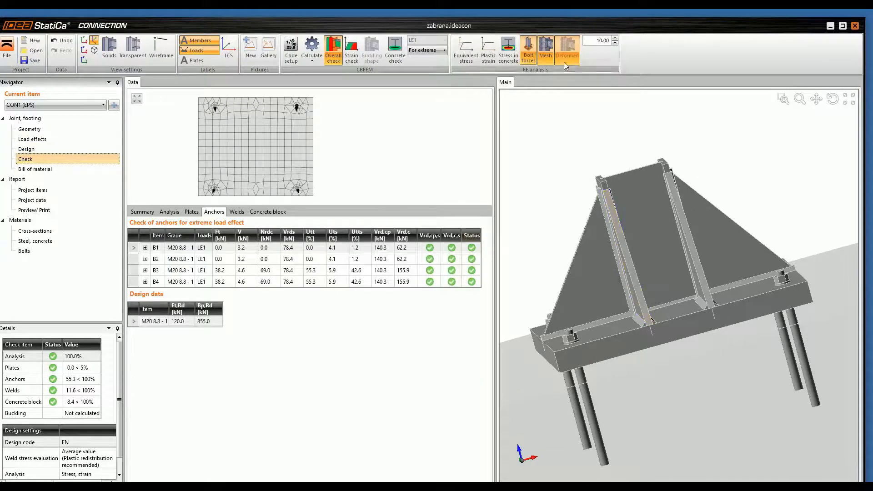
pyautogui.click(466, 50)
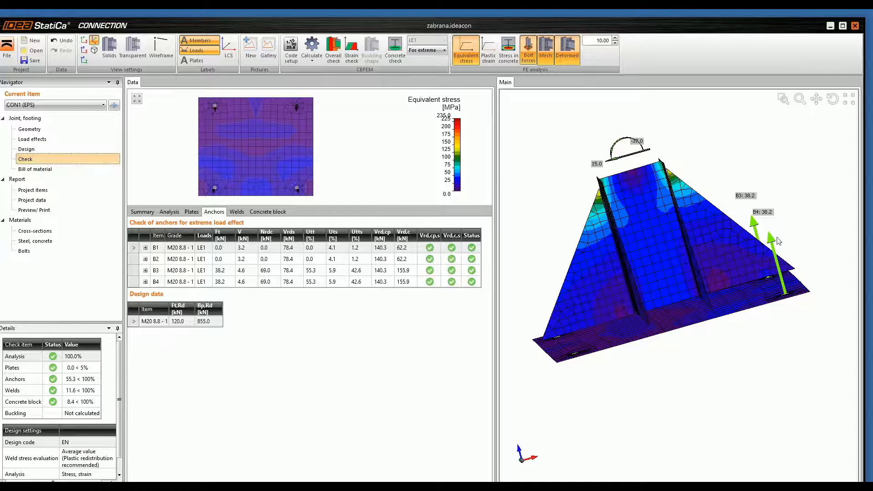
pyautogui.moveTo(634, 379); pyautogui.dragTo(623, 363, button='middle')
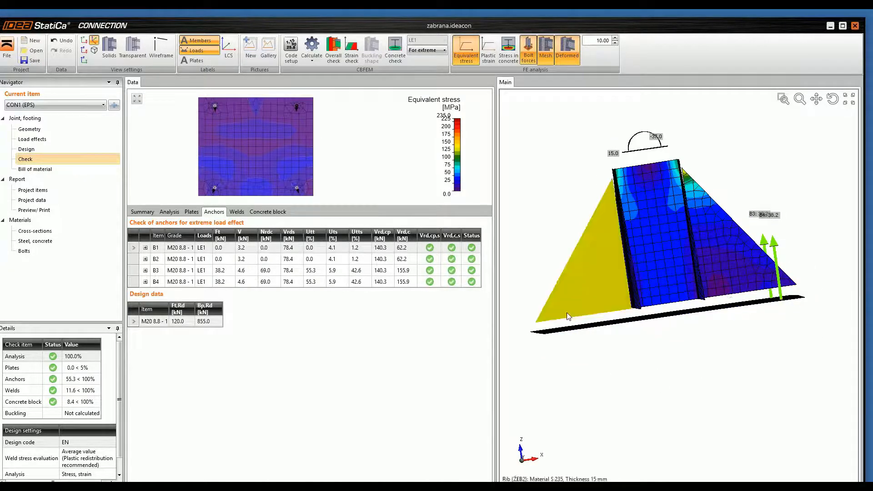
pyautogui.scroll(5, 789, 225)
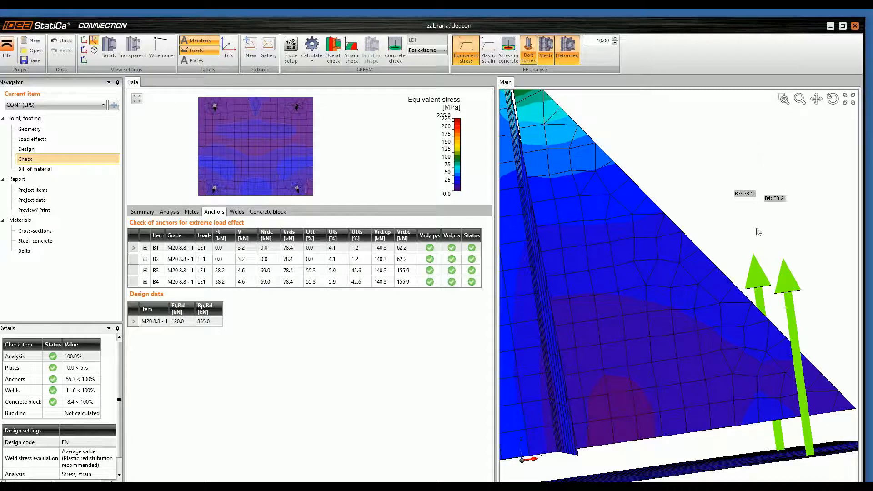
# Step: Expand the detailed check of anchor B4, read through its resistance formulas, and view the whole stressed column base again
pyautogui.click(765, 199)
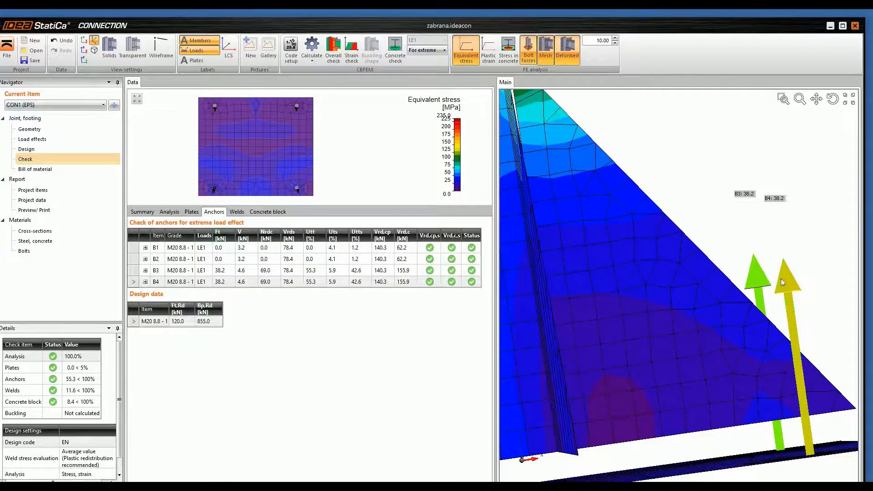
pyautogui.click(146, 282)
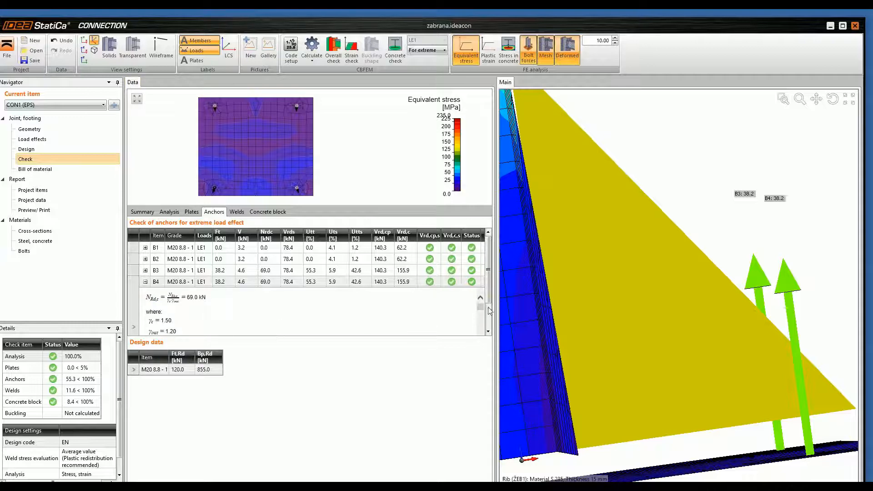
pyautogui.click(183, 308)
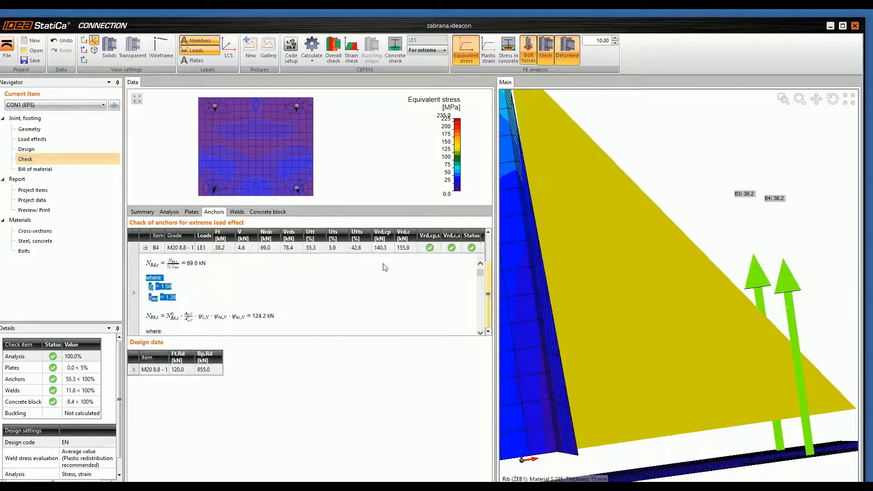
pyautogui.click(212, 285)
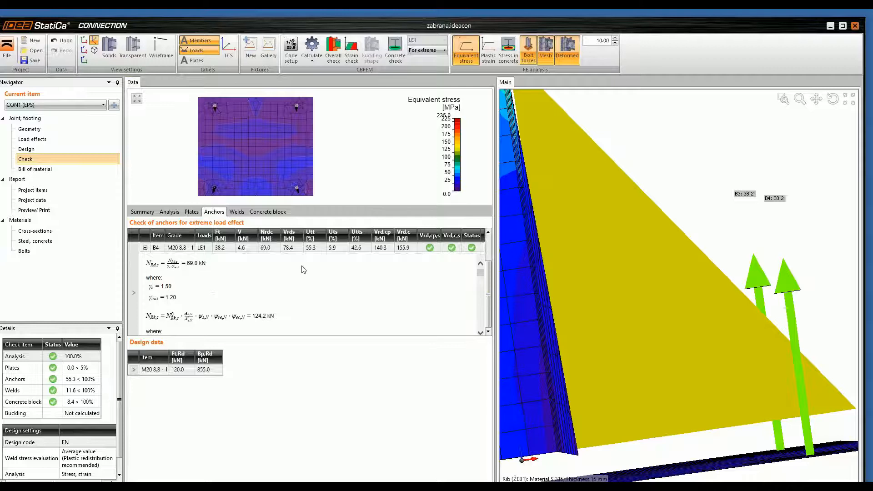
pyautogui.scroll(-4, 200, 301)
pyautogui.scroll(-6, 211, 289)
pyautogui.scroll(-6, 214, 297)
pyautogui.scroll(-6, 199, 285)
pyautogui.scroll(-3, 309, 293)
pyautogui.scroll(1, 199, 286)
pyautogui.scroll(-1, 198, 286)
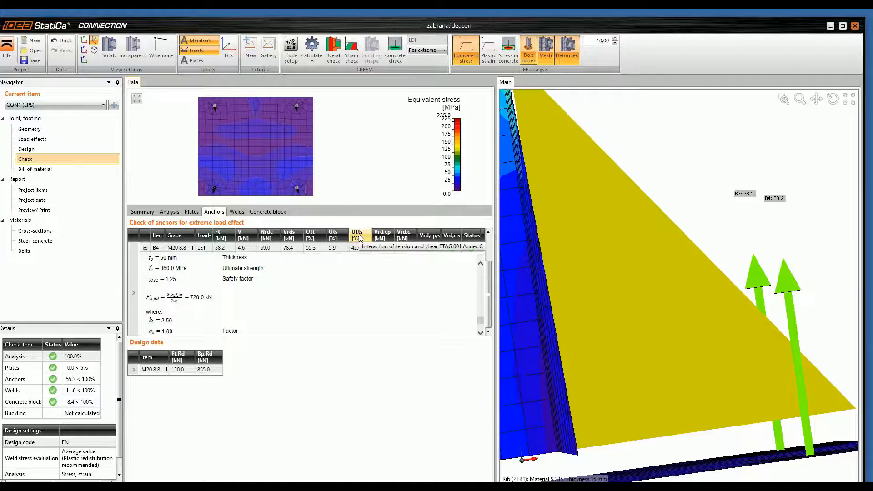
pyautogui.scroll(-2, 704, 310)
pyautogui.moveTo(617, 271); pyautogui.dragTo(607, 236, button='middle')
pyautogui.scroll(-3, 580, 263)
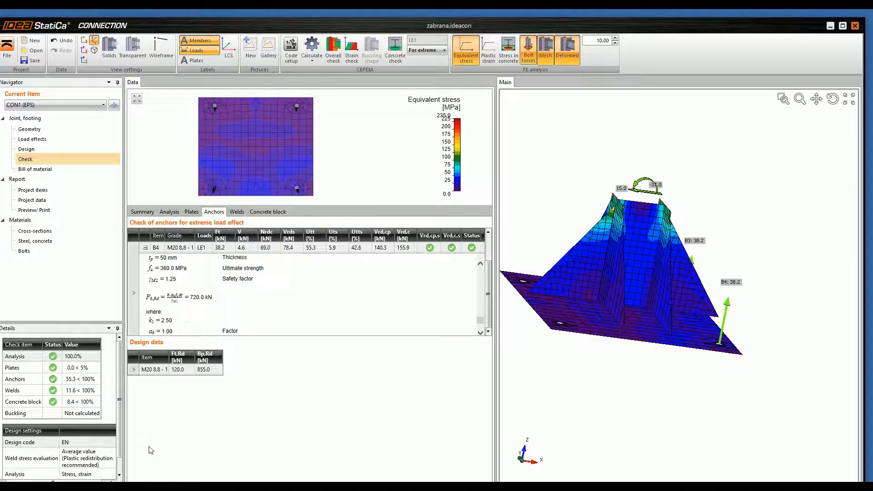
# Step: Switch to Chrome and open the Steel FAQ in a new tab through the resource center of the IDEA StatiCa website
pyautogui.moveTo(167, 486)
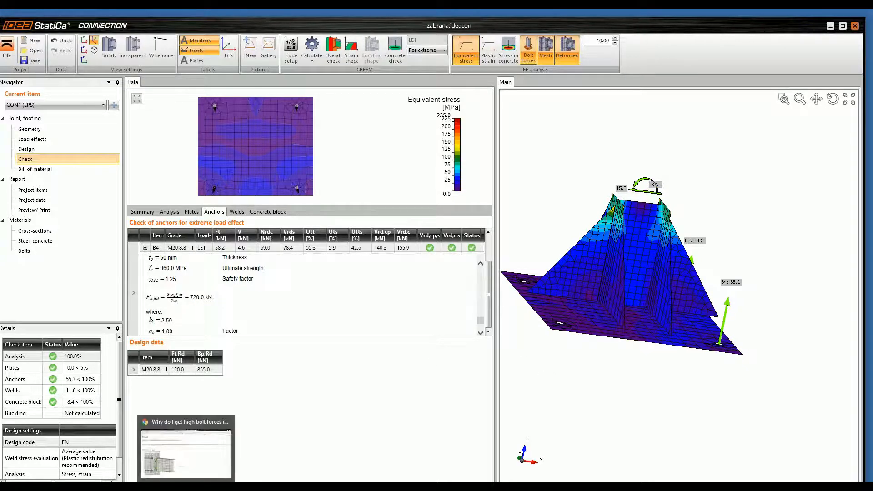
pyautogui.click(167, 487)
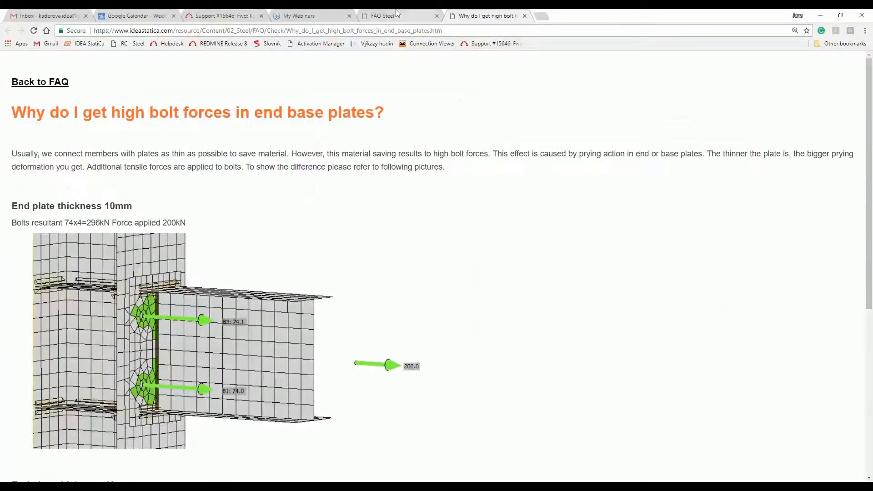
pyautogui.click(418, 15)
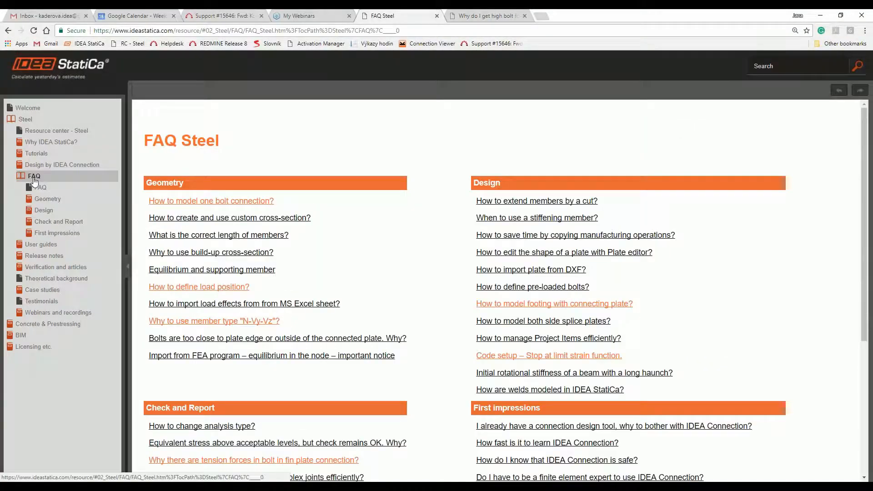
pyautogui.click(541, 18)
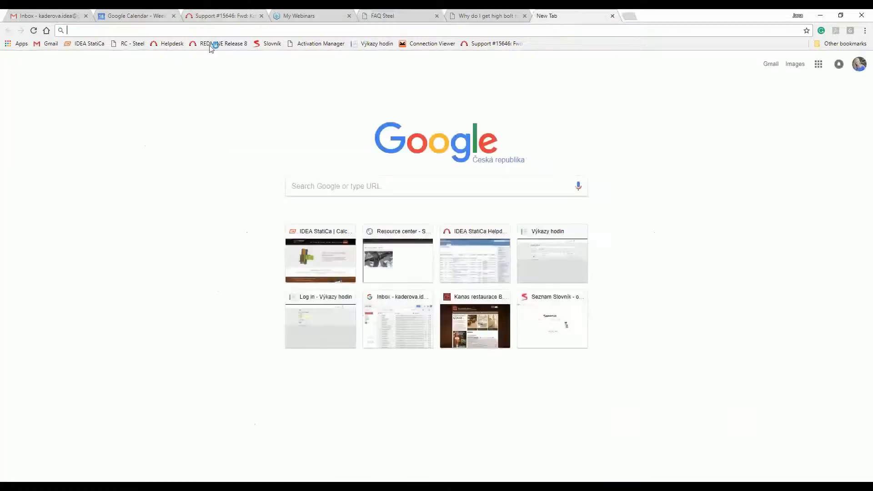
pyautogui.click(135, 45)
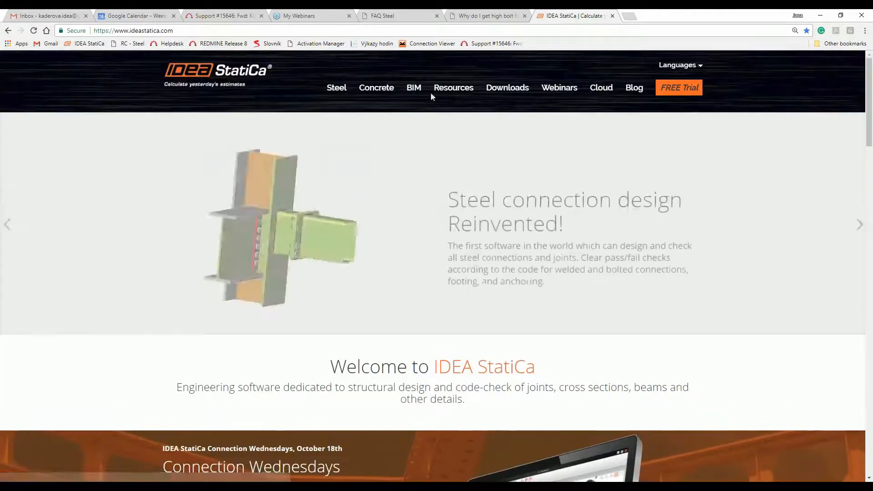
pyautogui.click(446, 91)
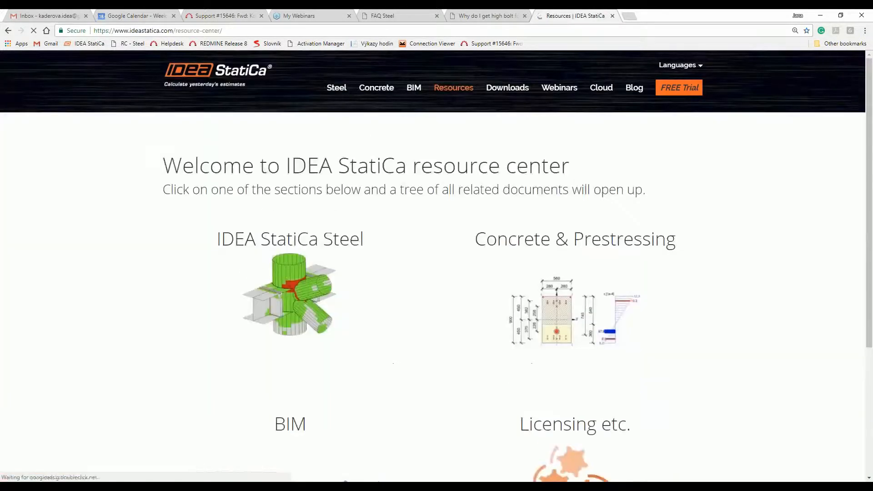
pyautogui.click(297, 301)
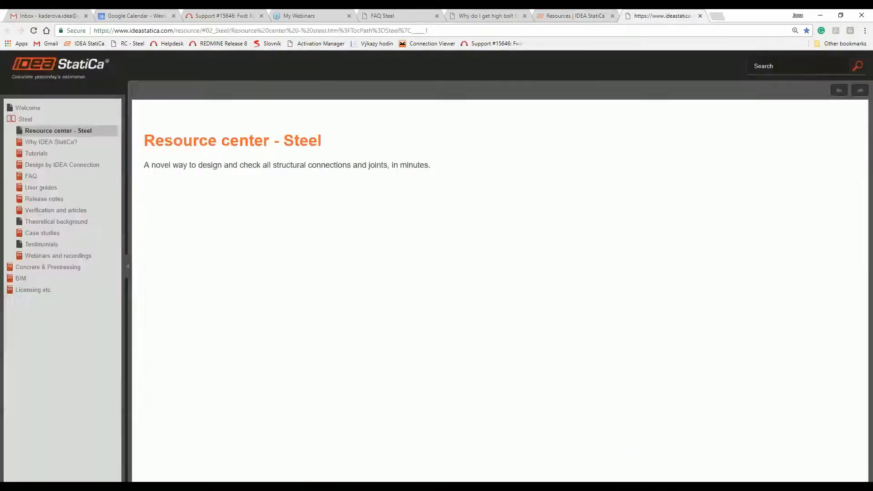
pyautogui.click(32, 177)
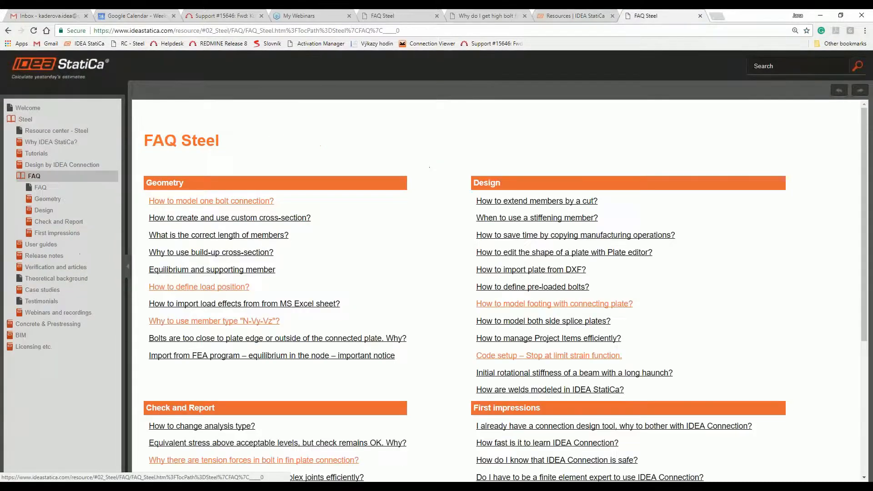
# Step: Find the FAQ article about high bolt forces in end or base plates under Check and Report and open it
pyautogui.scroll(-1, 346, 211)
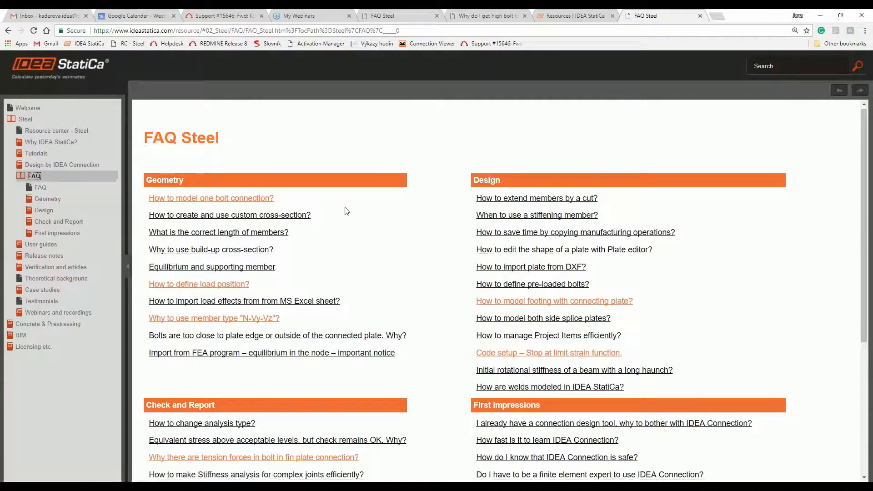
pyautogui.scroll(-1, 346, 210)
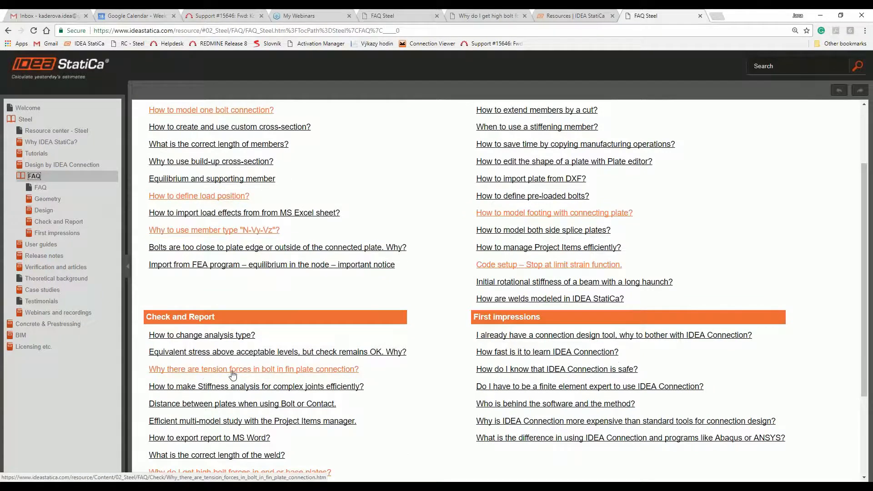
pyautogui.scroll(-1, 188, 462)
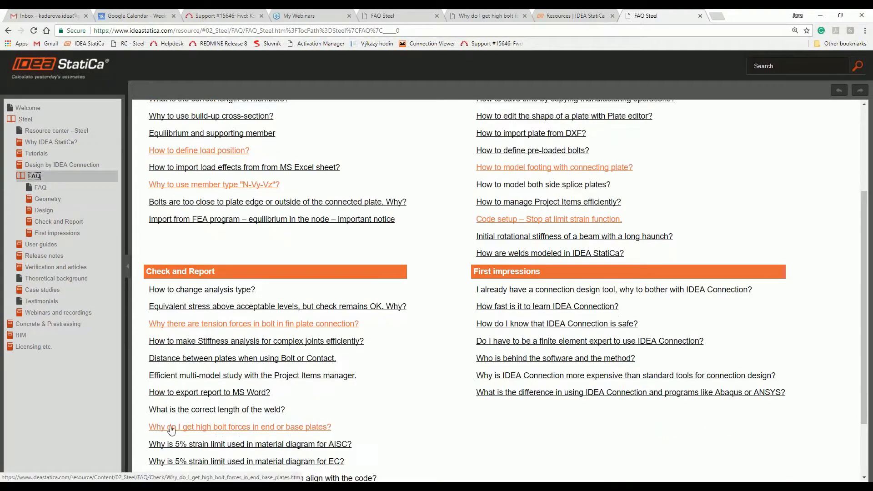
pyautogui.click(276, 432)
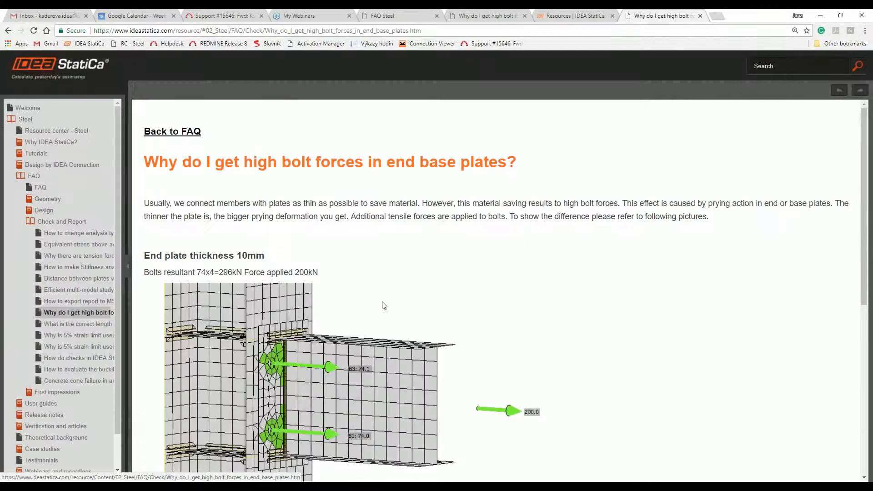
# Step: Compare the article's bolt forces for the 10 mm and 40 mm end plates, and return to the column base model
pyautogui.scroll(-6, 356, 370)
pyautogui.scroll(-1, 354, 371)
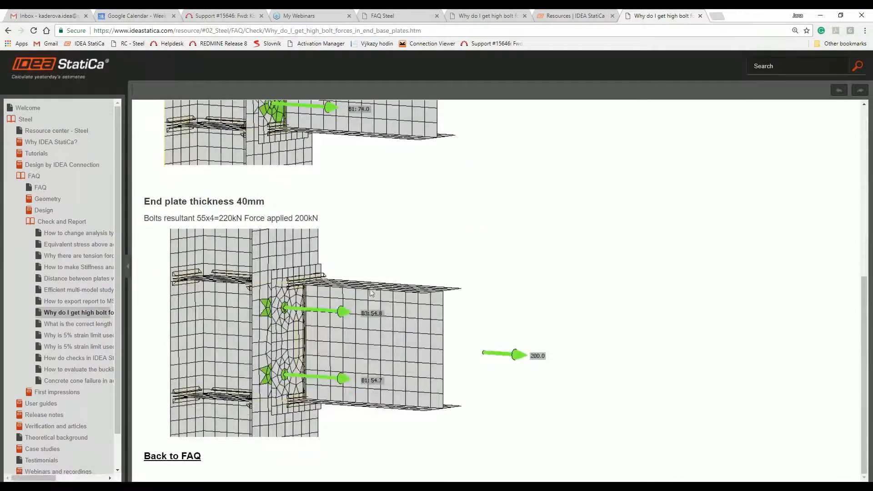
pyautogui.scroll(5, 317, 190)
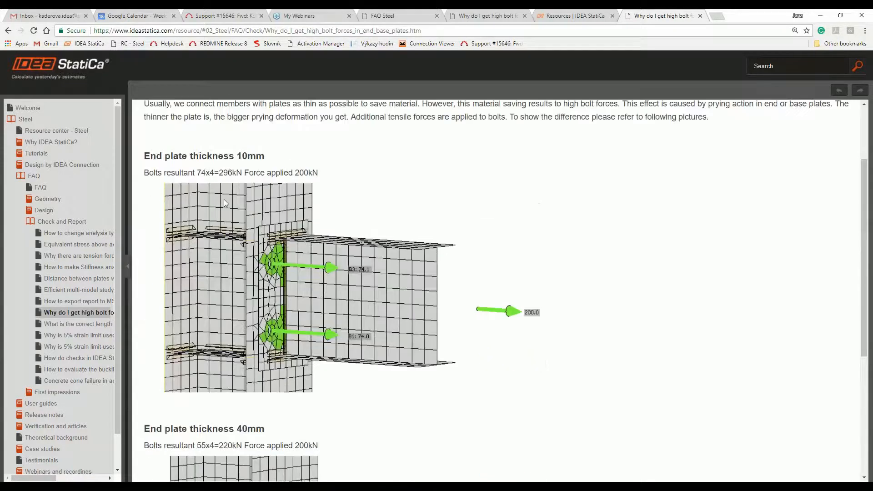
pyautogui.scroll(-5, 278, 339)
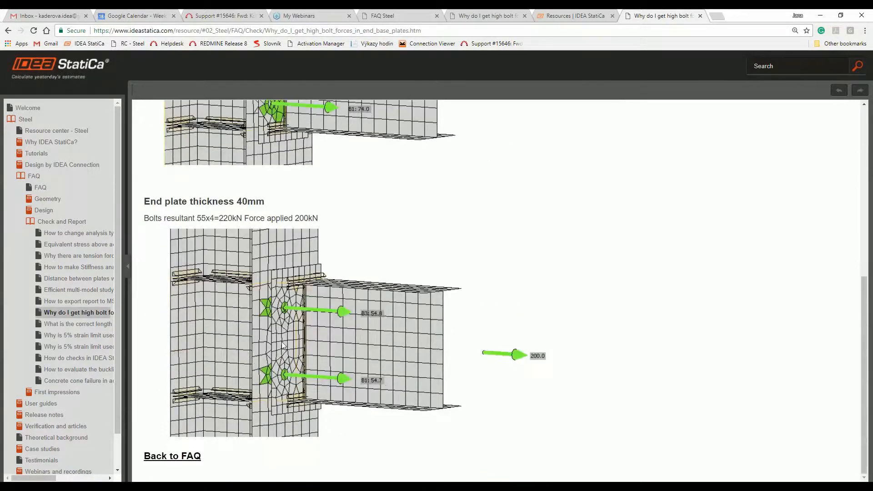
pyautogui.scroll(7, 281, 342)
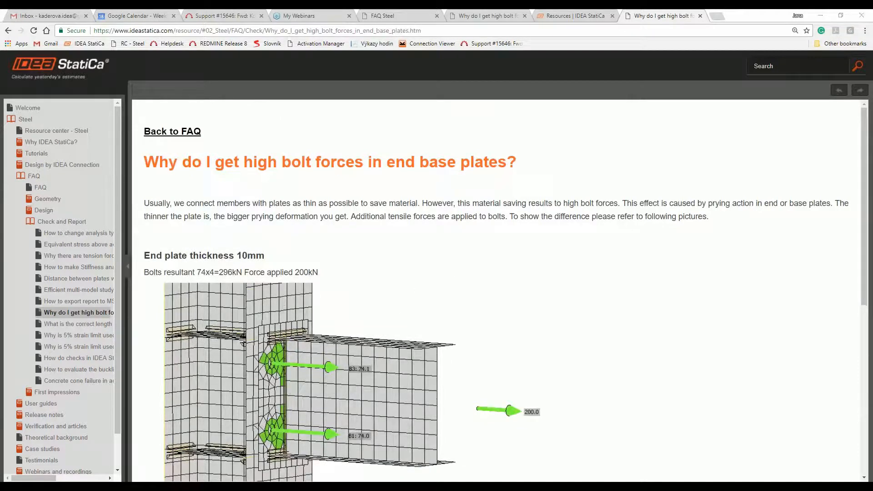
pyautogui.hotkey('alt', 'Tab')
pyautogui.moveTo(586, 210); pyautogui.dragTo(607, 230, button='right')
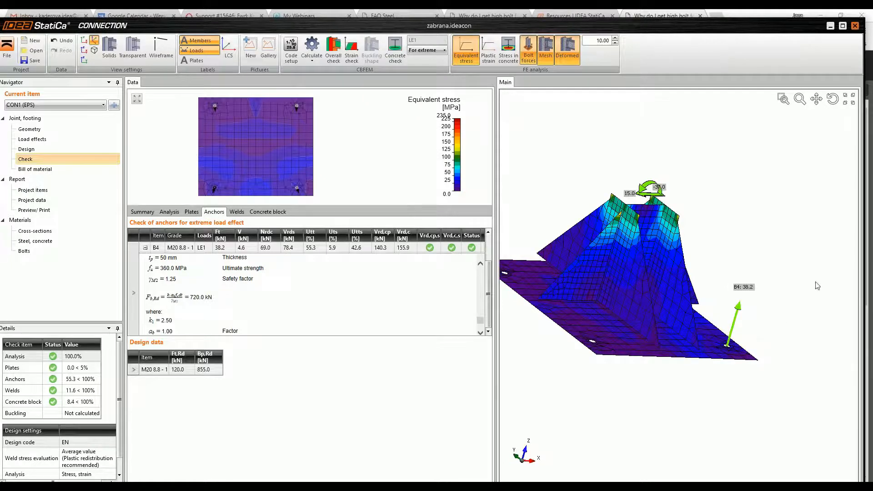
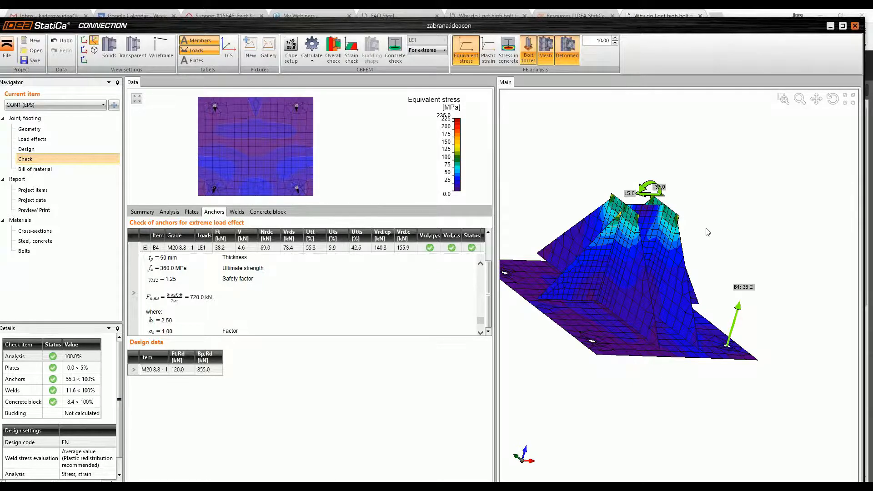
# Step: Leave the check results and open base plate BP1's bolt hole list in the plate editor
pyautogui.scroll(-2, 675, 238)
pyautogui.moveTo(650, 234); pyautogui.dragTo(623, 245, button='middle')
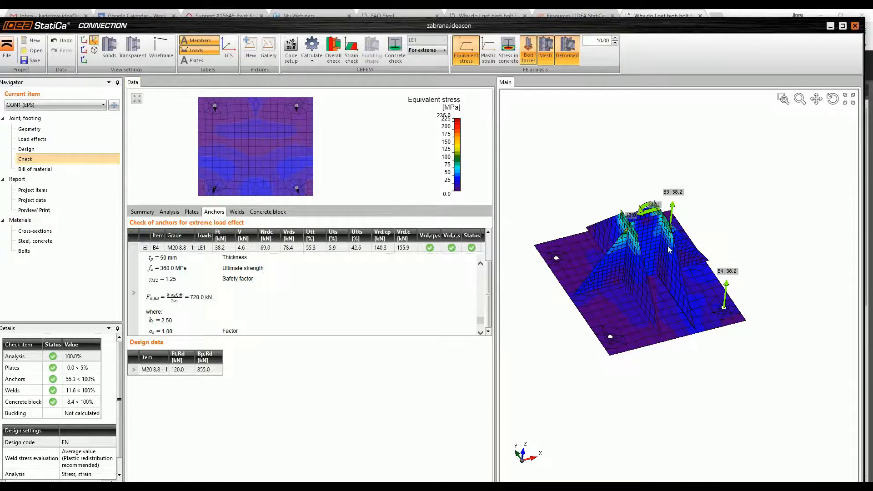
pyautogui.click(29, 151)
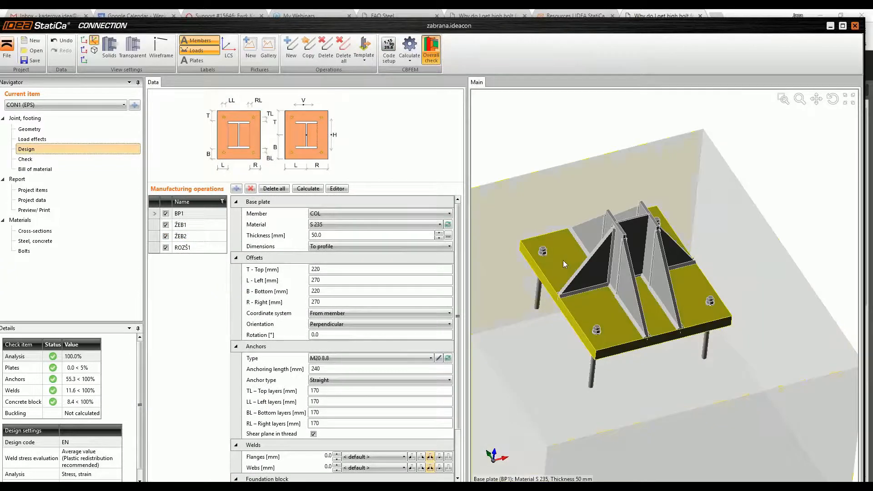
pyautogui.click(155, 214)
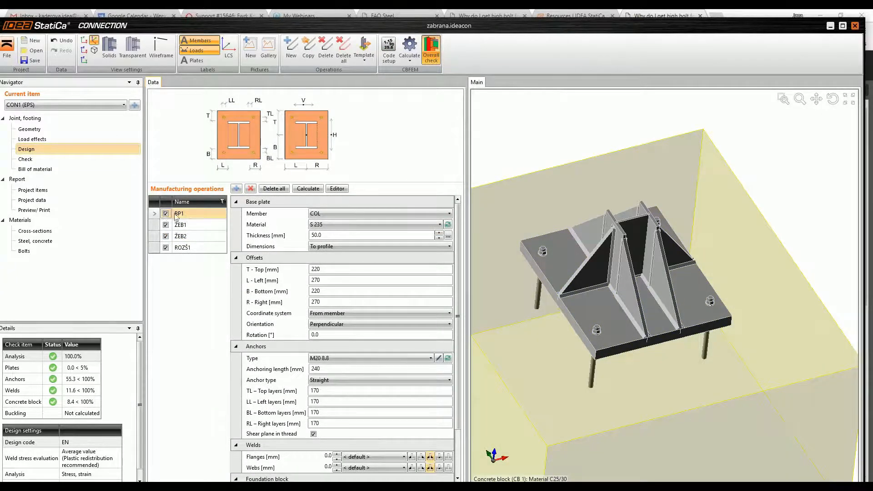
pyautogui.click(343, 188)
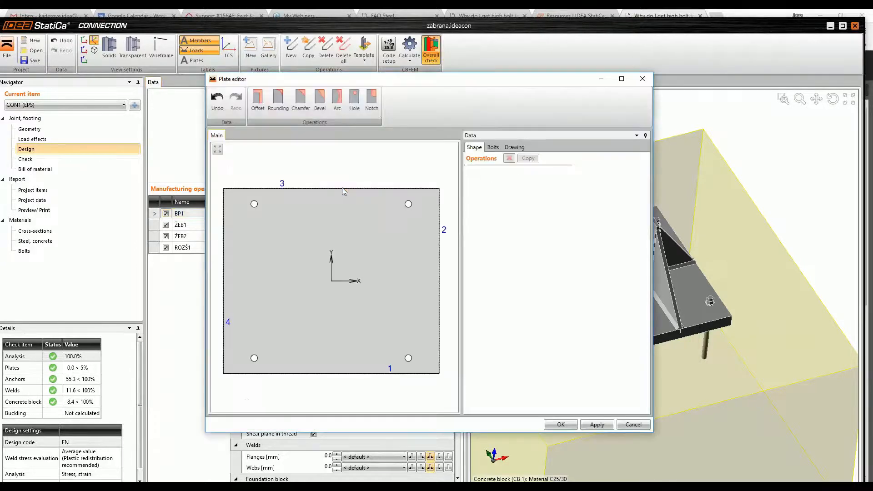
pyautogui.click(494, 148)
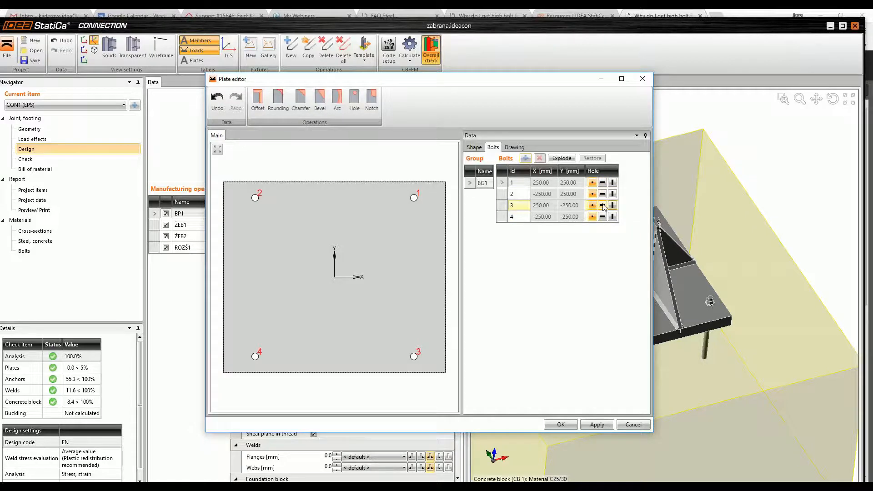
# Step: Make all four anchor holes of the base plate vertically slotted, apply the change, and close the plate editor
pyautogui.click(613, 183)
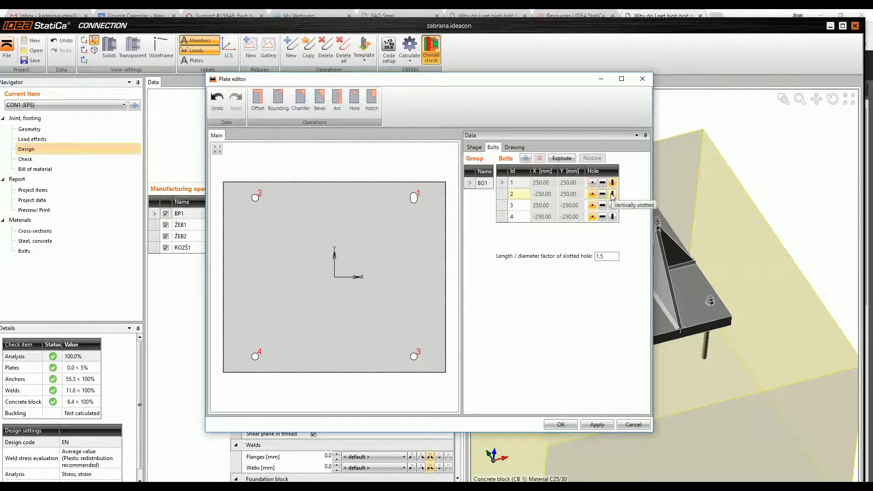
pyautogui.click(612, 194)
pyautogui.click(613, 206)
pyautogui.click(612, 216)
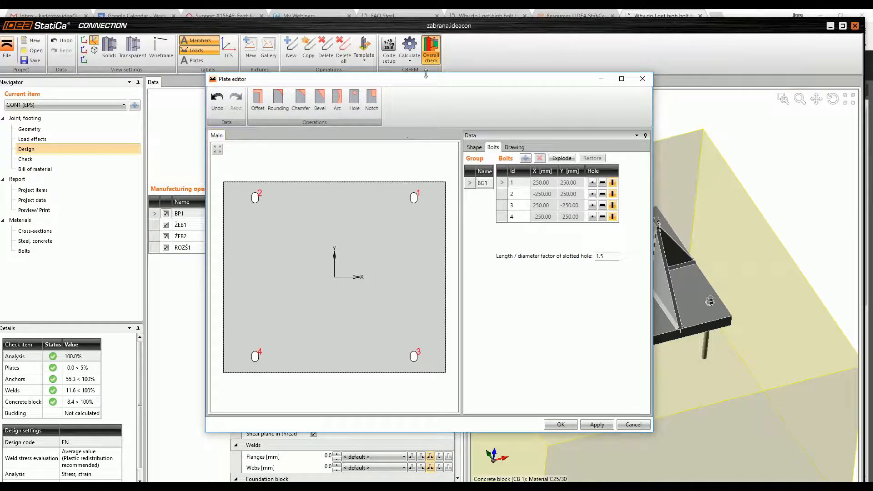
pyautogui.click(594, 425)
pyautogui.click(630, 424)
# Step: Switch the model to transparent display and examine the anchors and their slotted holes in the base plate from several angles
pyautogui.scroll(5, 598, 325)
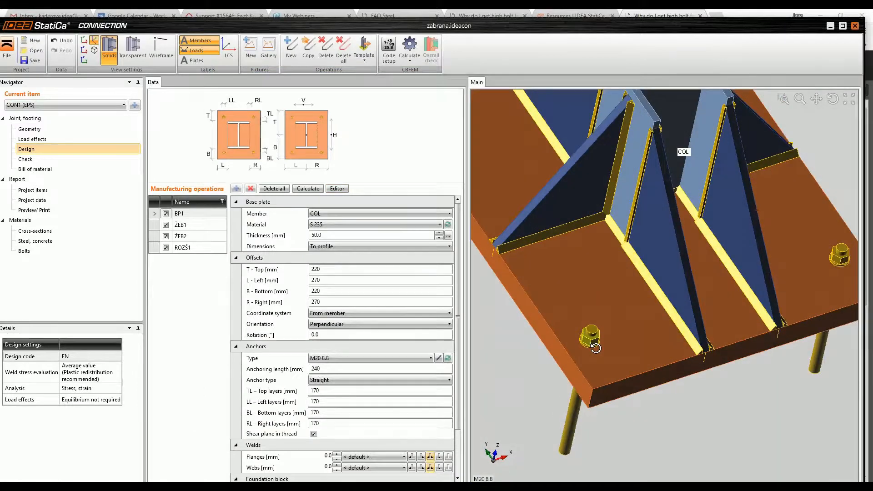
pyautogui.click(137, 49)
pyautogui.scroll(5, 525, 357)
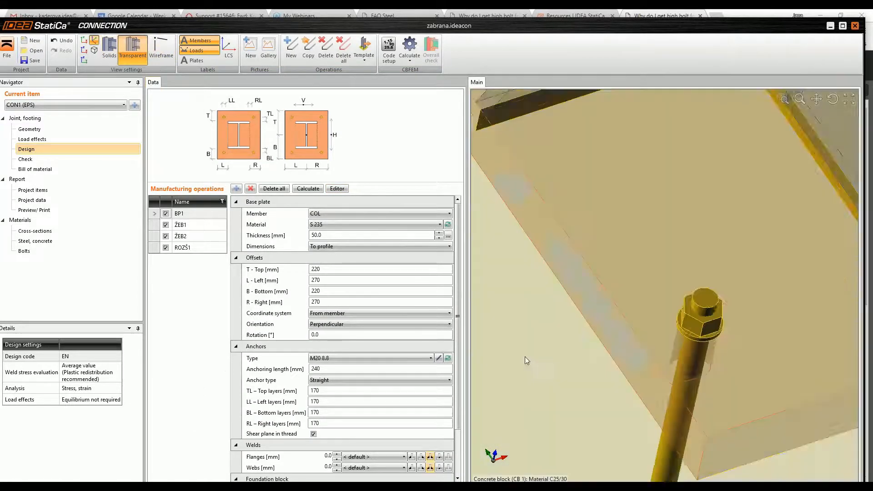
pyautogui.scroll(-3, 525, 356)
pyautogui.moveTo(792, 394); pyautogui.dragTo(616, 297, button='right')
pyautogui.scroll(-5, 595, 297)
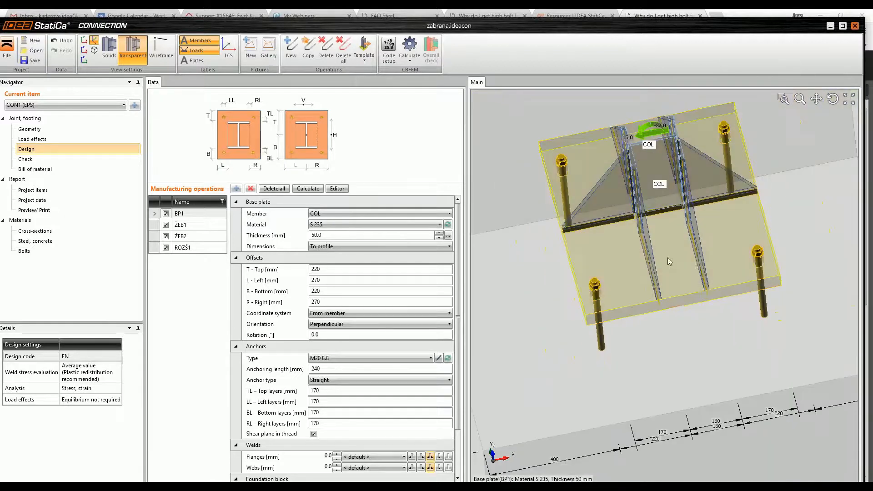
pyautogui.moveTo(682, 307); pyautogui.dragTo(651, 157, button='right')
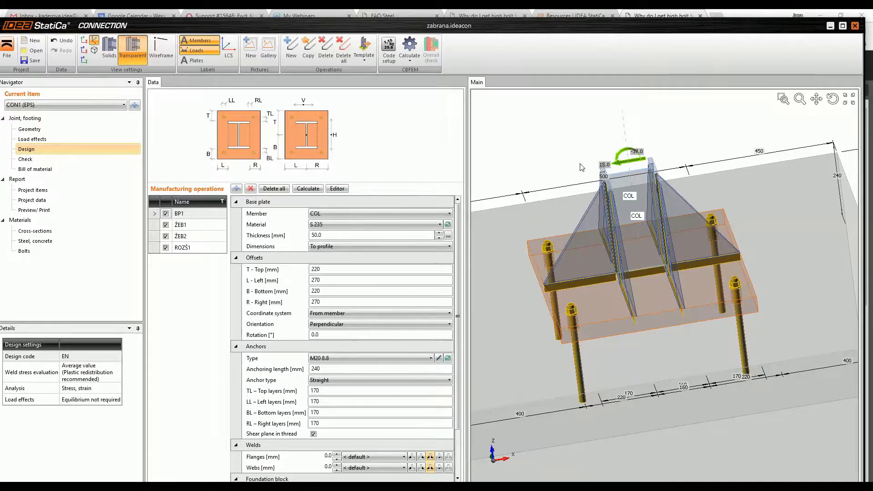
pyautogui.scroll(6, 551, 318)
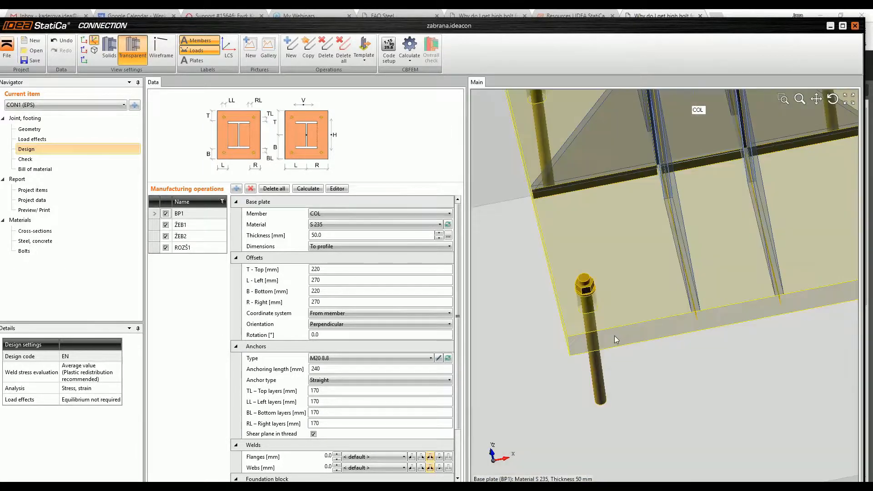
pyautogui.scroll(-6, 628, 283)
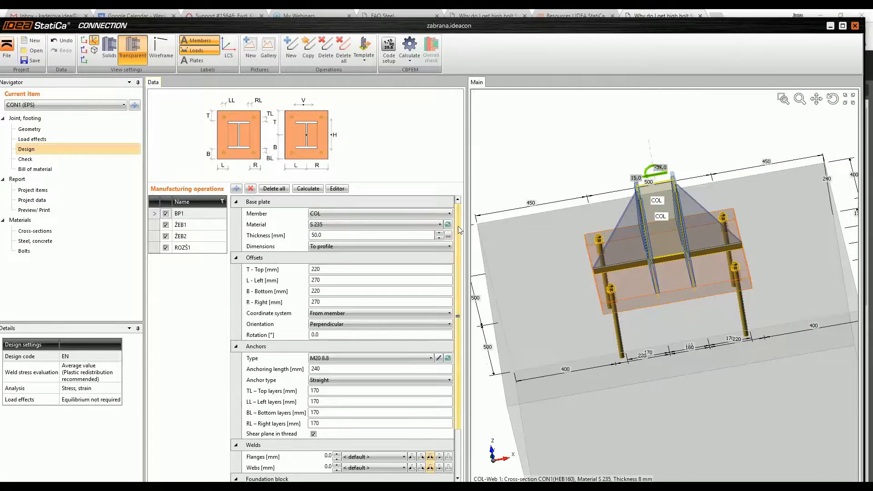
# Step: Set the foundation block's shear force transfer to Shear iron and inspect the shear iron beneath the base plate
pyautogui.scroll(-3, 462, 307)
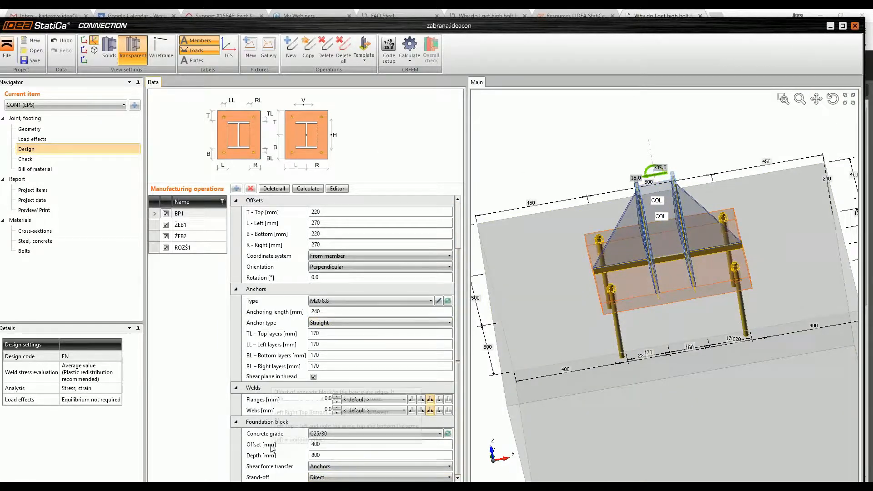
pyautogui.click(394, 468)
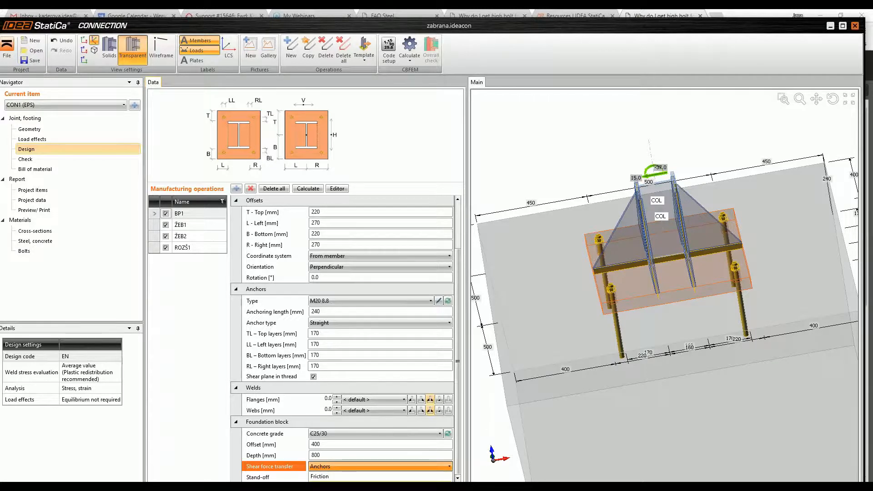
pyautogui.click(336, 486)
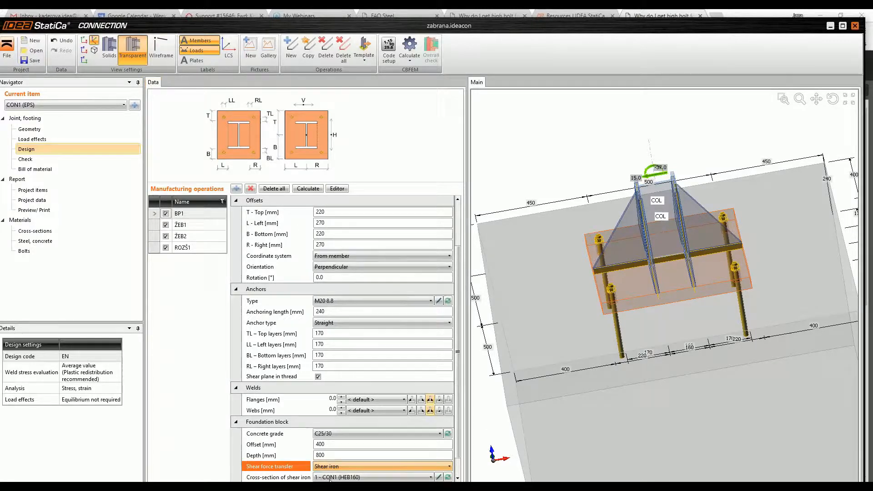
pyautogui.moveTo(459, 368); pyautogui.dragTo(459, 389)
pyautogui.moveTo(673, 315); pyautogui.dragTo(652, 276, button='right')
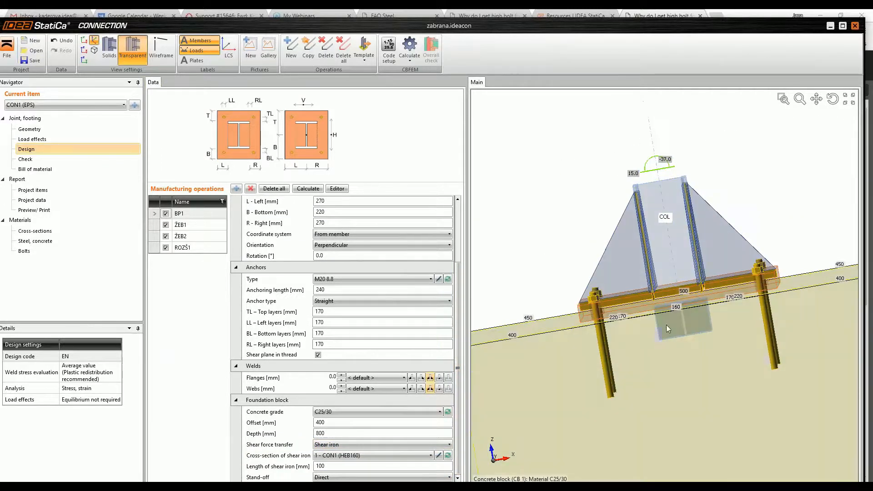
pyautogui.scroll(3, 666, 327)
pyautogui.moveTo(624, 345); pyautogui.dragTo(657, 334, button='right')
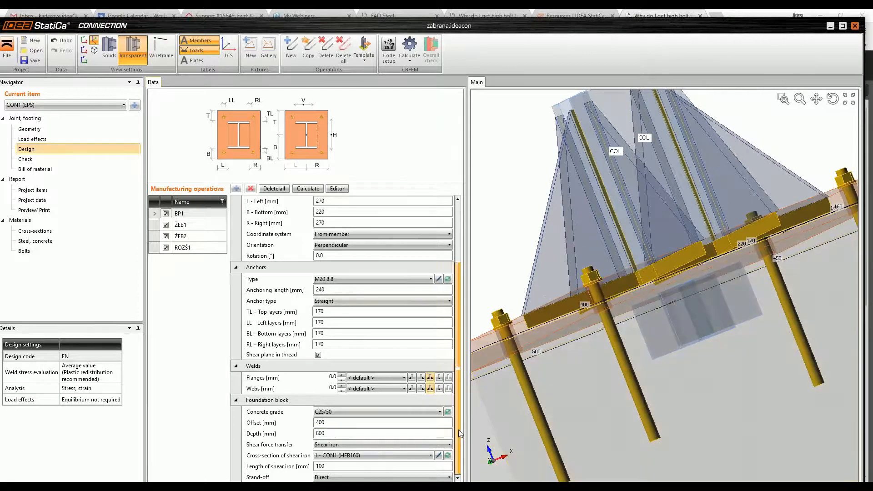
# Step: Look through the HEB profiles available for the shear iron's cross-section and keep the HEB160 shape
pyautogui.click(439, 456)
pyautogui.click(348, 186)
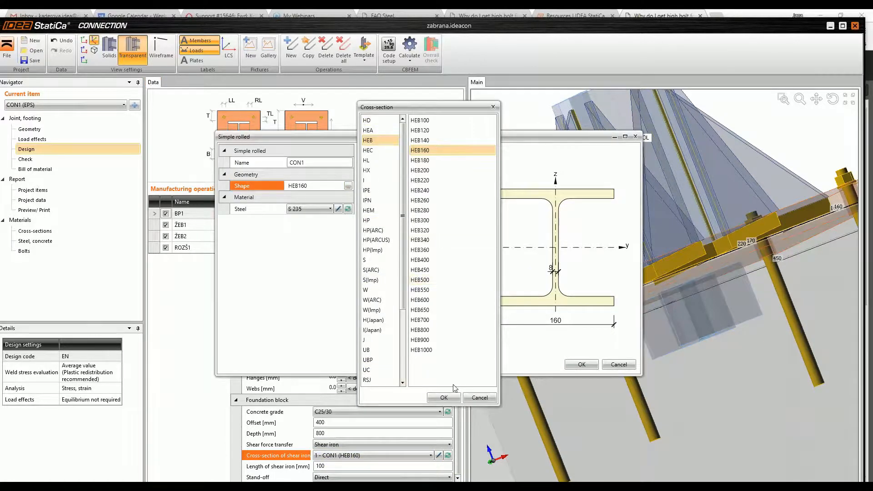
pyautogui.click(475, 397)
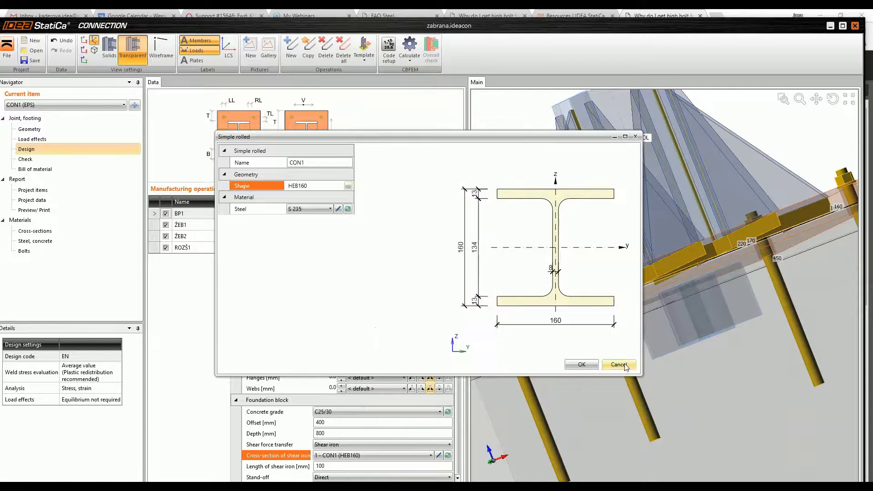
pyautogui.click(598, 364)
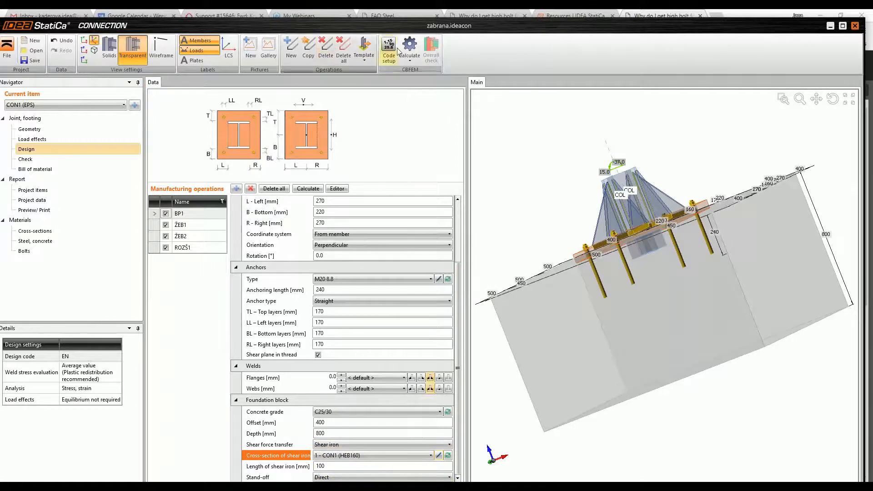
# Step: Calculate the column base with the shear iron and show the shear check for the contact plane
pyautogui.click(414, 49)
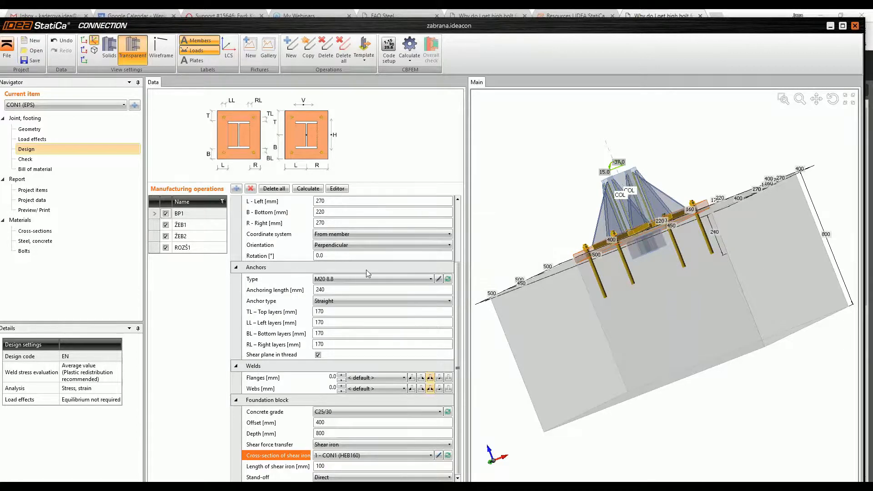
pyautogui.click(22, 160)
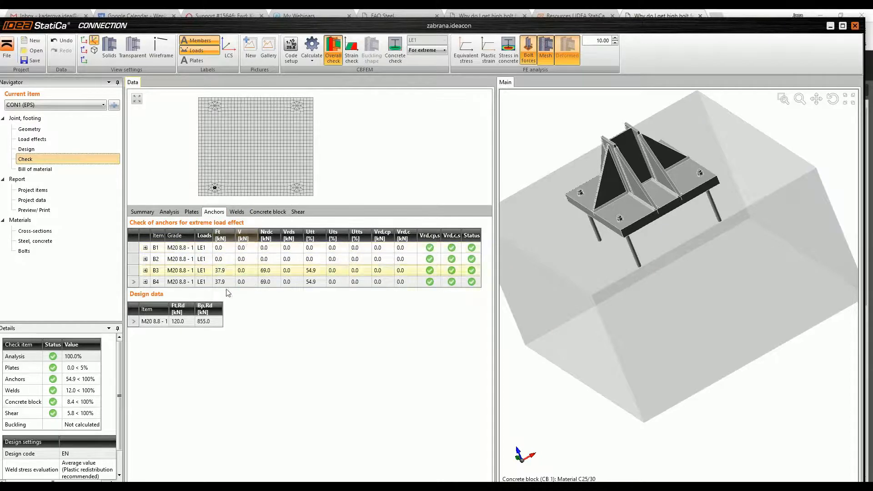
pyautogui.click(300, 213)
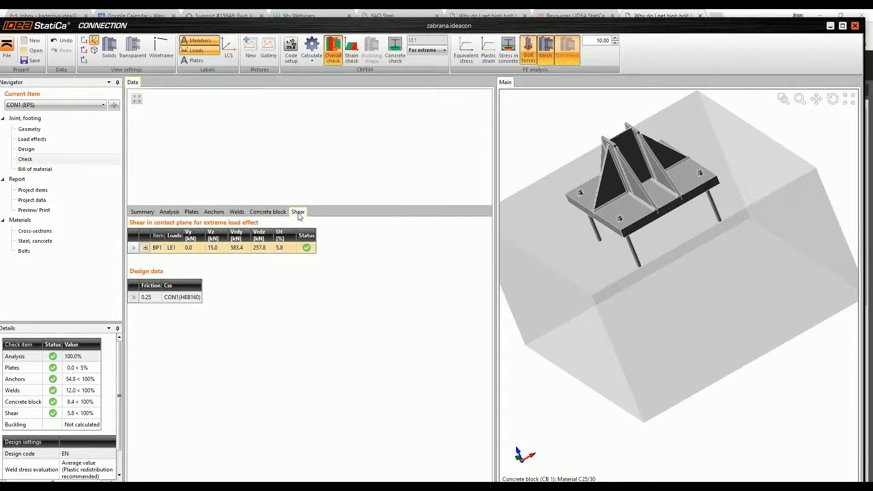
# Step: Expand BP1's detailed shear check, read through its formulas and parameters, and view the column base from the side
pyautogui.click(145, 248)
pyautogui.scroll(-1, 273, 295)
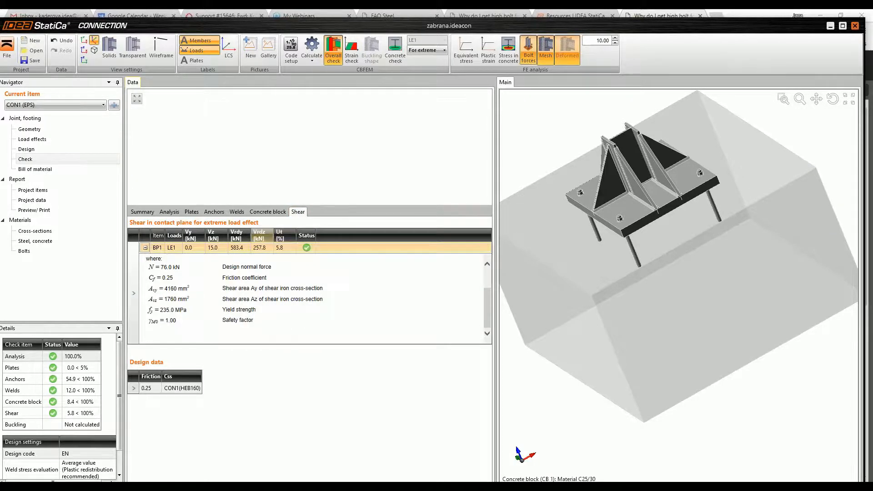
pyautogui.scroll(-3, 728, 212)
pyautogui.scroll(3, 692, 191)
pyautogui.moveTo(679, 184); pyautogui.dragTo(610, 300, button='middle')
pyautogui.moveTo(731, 278); pyautogui.dragTo(715, 308, button='middle')
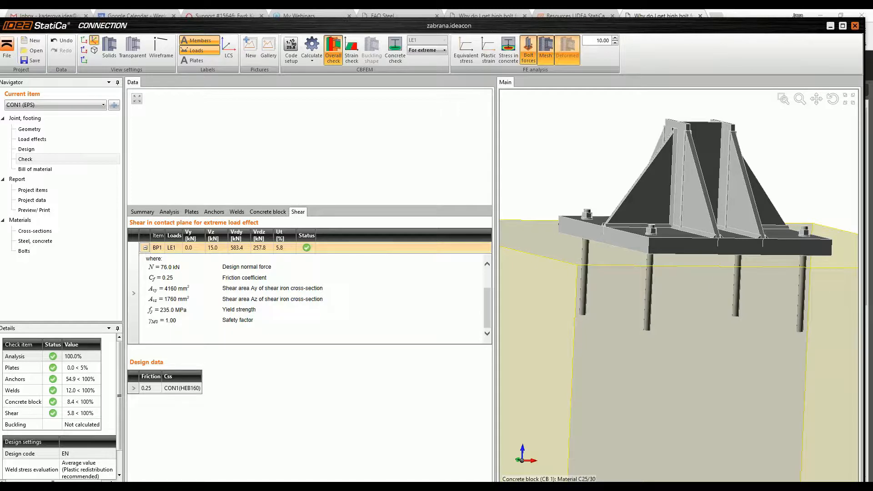
# Step: Expand the weld checks of stiffener ŽEB1 on the base plate and on the column flange, and review the remaining weld results
pyautogui.click(237, 213)
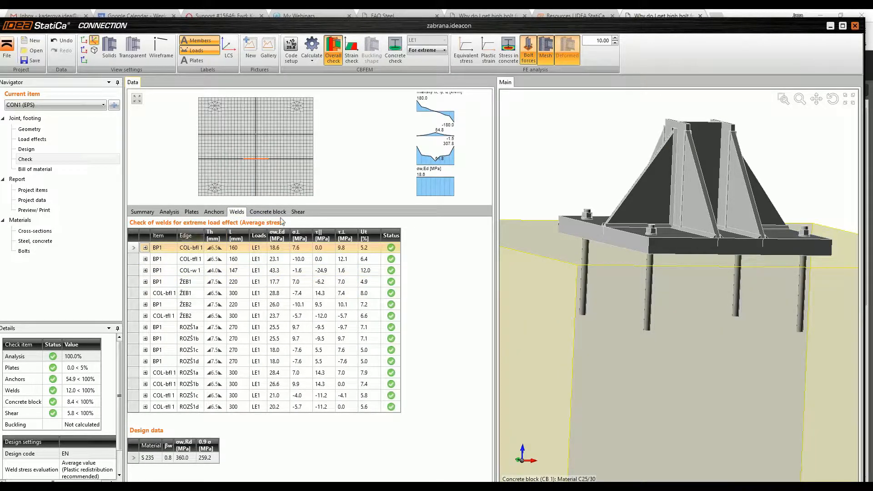
pyautogui.click(145, 282)
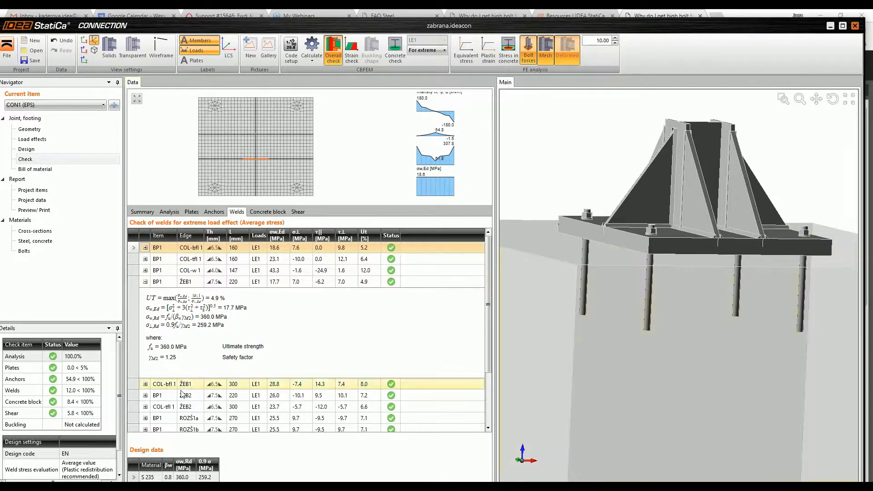
pyautogui.click(145, 384)
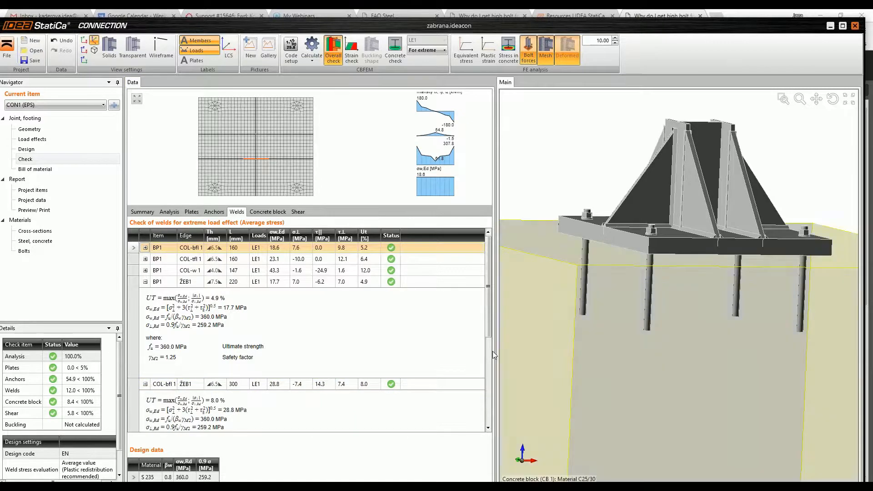
pyautogui.moveTo(487, 312); pyautogui.dragTo(489, 414)
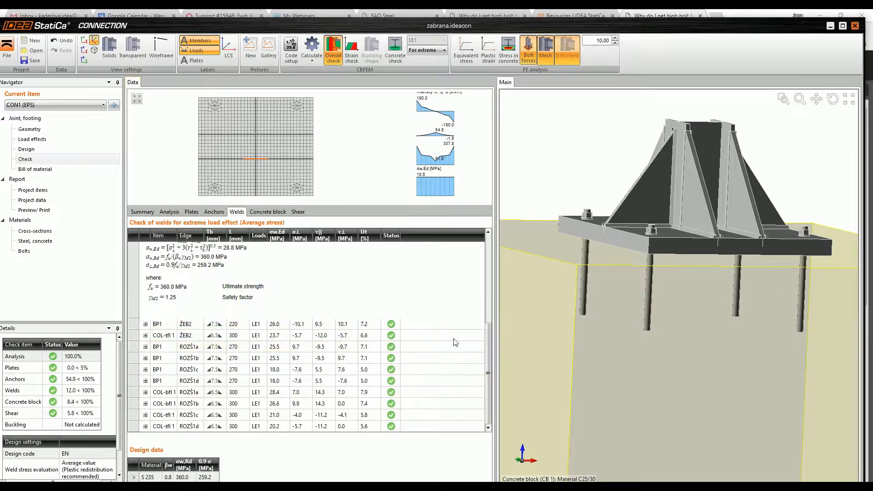
pyautogui.moveTo(488, 373); pyautogui.dragTo(488, 360)
pyautogui.moveTo(672, 243); pyautogui.dragTo(679, 291, button='right')
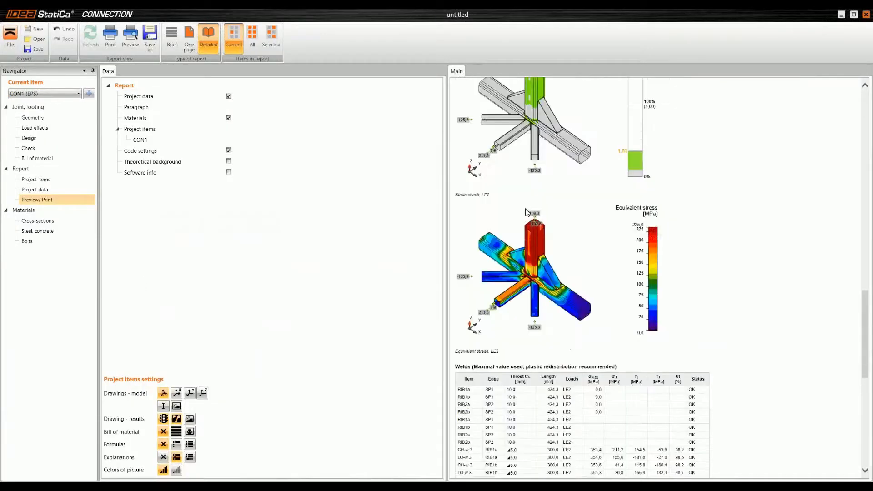
# Step: Find the code settings table in the hollow-section joint's detailed report and highlight its standard references
pyautogui.scroll(-10, 530, 196)
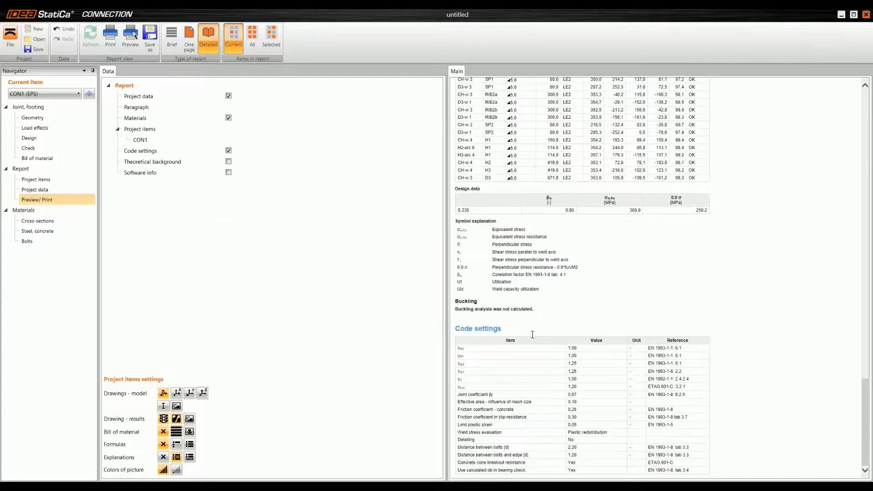
pyautogui.moveTo(649, 348); pyautogui.dragTo(694, 463)
pyautogui.moveTo(687, 472); pyautogui.dragTo(654, 355)
pyautogui.click(653, 355)
# Step: Review the detailed report of CON1 from the project data through the load effects and check pictures to the weld table
pyautogui.scroll(3, 624, 341)
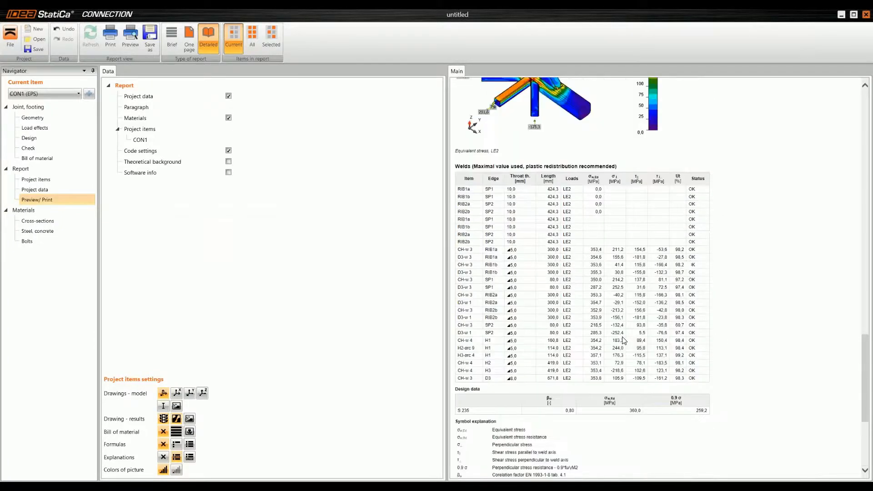
pyautogui.scroll(-3, 624, 341)
pyautogui.scroll(15, 627, 348)
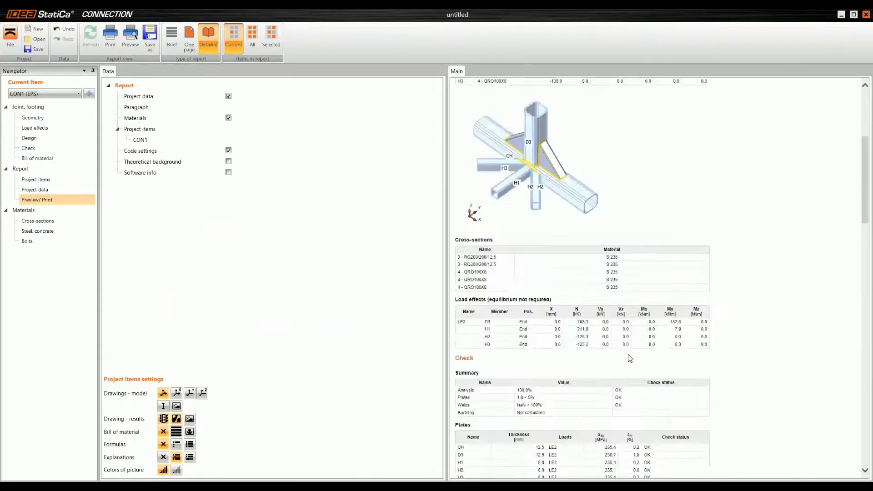
pyautogui.scroll(2, 631, 357)
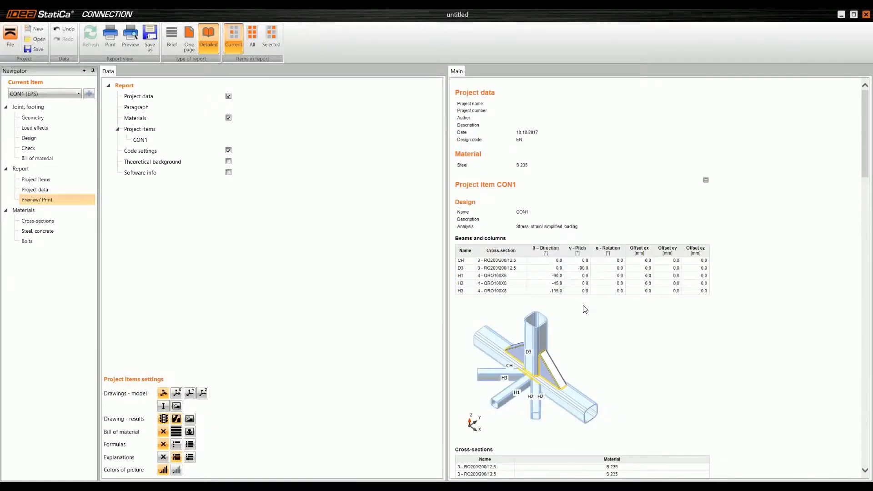
pyautogui.scroll(-2, 585, 309)
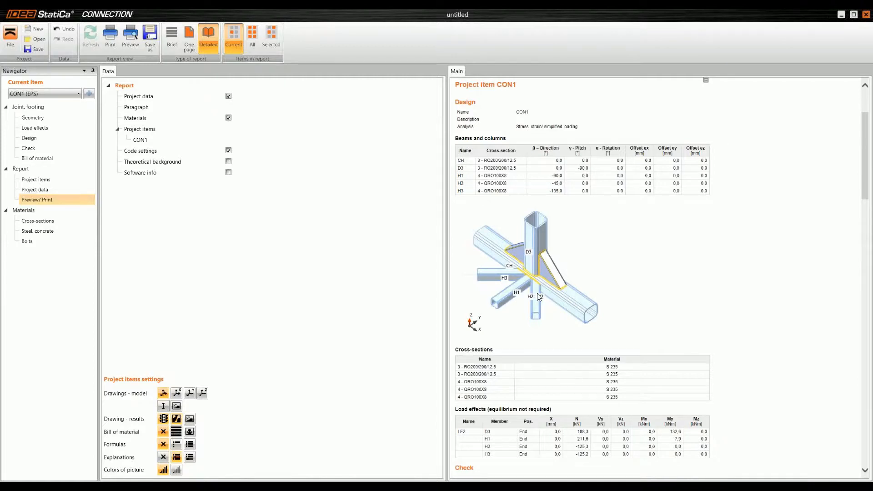
pyautogui.scroll(-12, 716, 236)
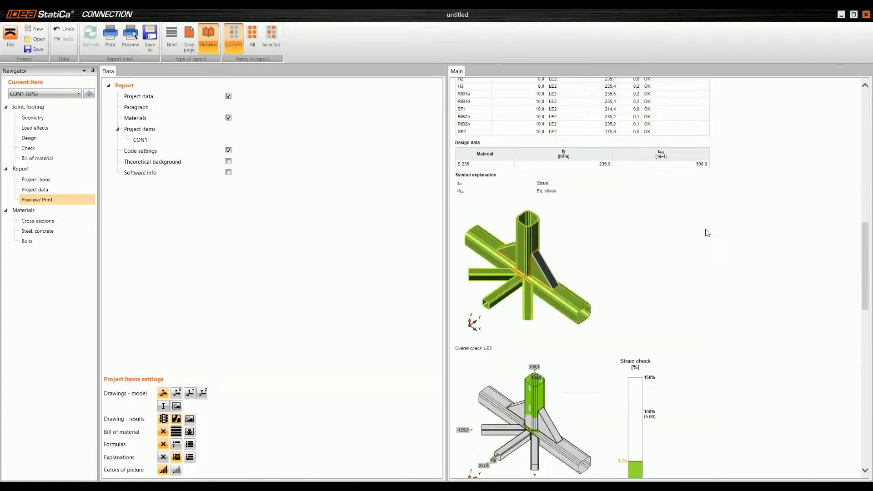
pyautogui.scroll(-4, 708, 219)
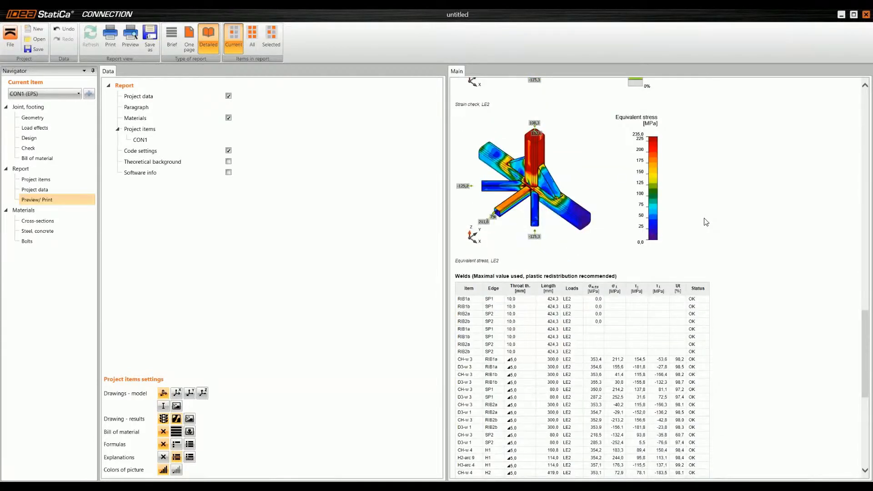